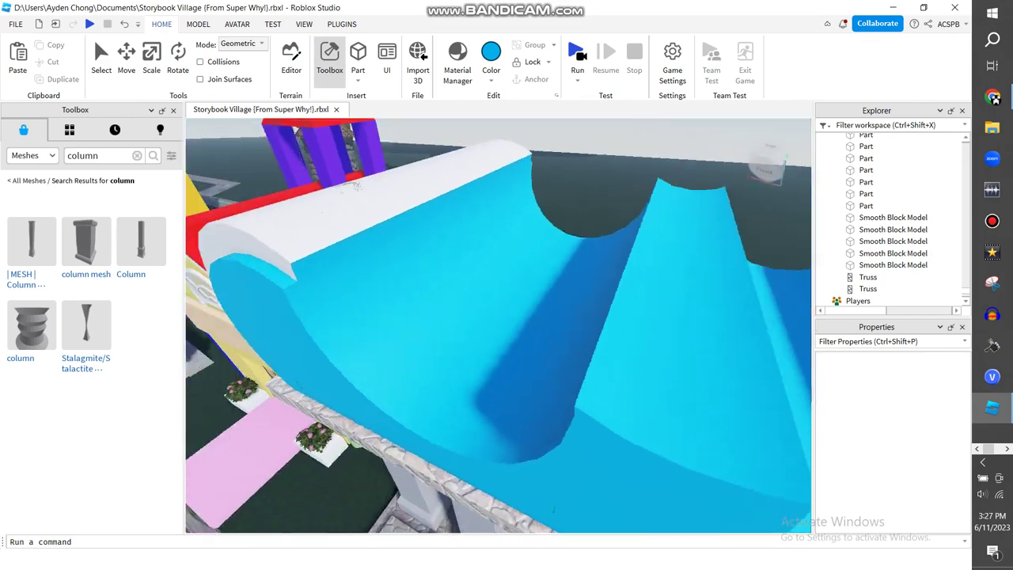
Step: Compare the bank's roof with the clock-topped bank in the YouTube reference video
{"action": "key", "text": "s"}
{"action": "key", "text": "d"}
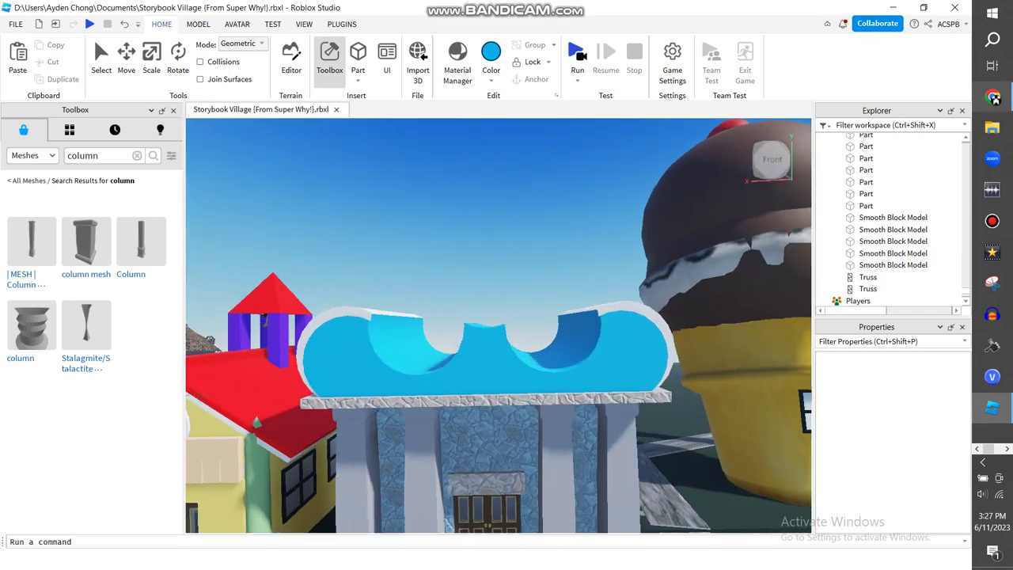
{"action": "left_click", "coordinate": [993, 97]}
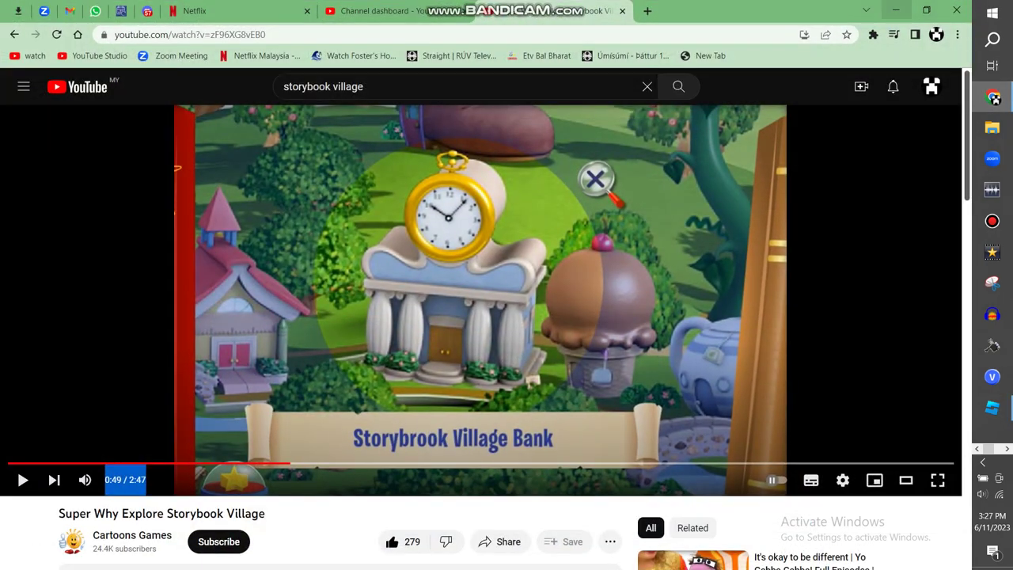
{"action": "key", "text": "alt+Tab"}
{"action": "key", "text": "w"}
{"action": "key", "text": "e"}
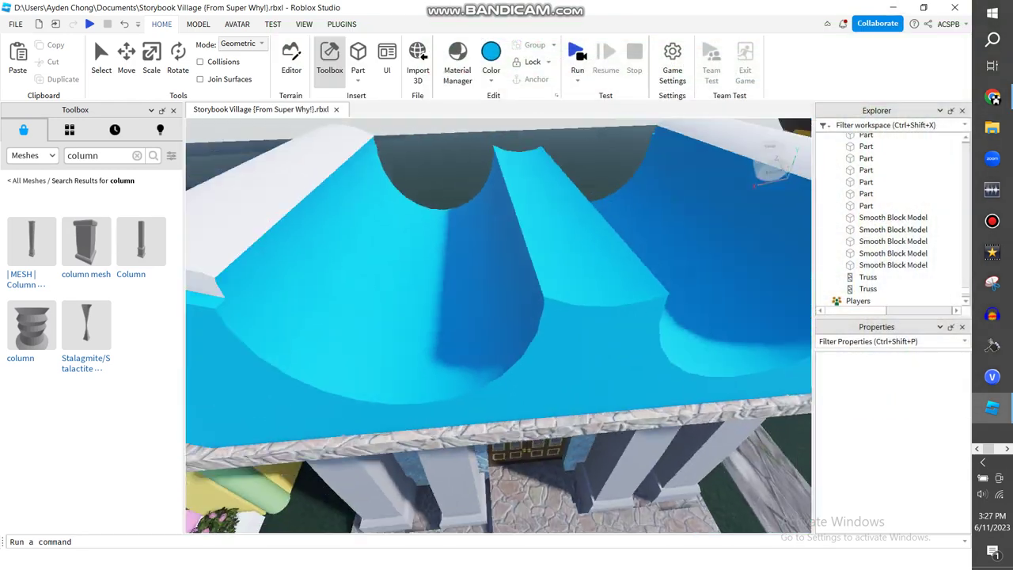
Step: Insert a cylinder part and orient it front to back above the middle ridge of the bank's roof
{"action": "left_click", "coordinate": [358, 80]}
{"action": "left_click", "coordinate": [380, 151]}
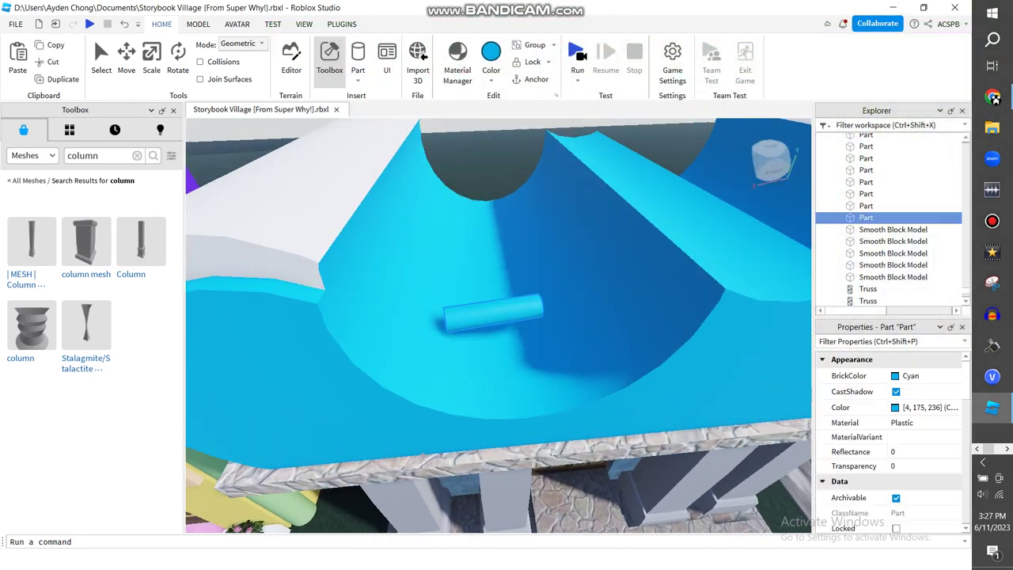
{"action": "left_click_drag", "start_coordinate": [554, 324], "coordinate": [524, 360]}
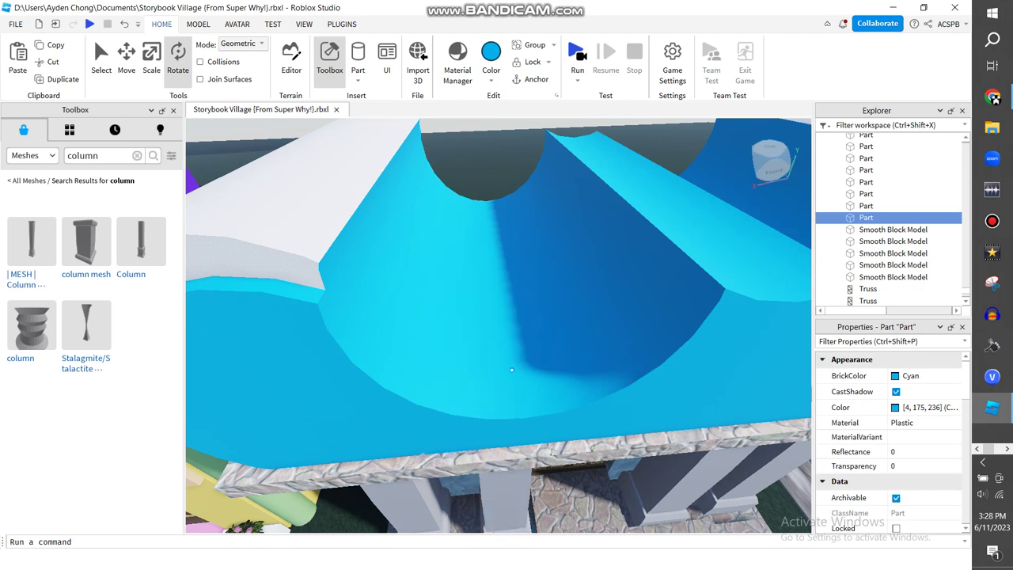
{"action": "scroll", "coordinate": [498, 325], "scroll_direction": "down", "scroll_amount": 5}
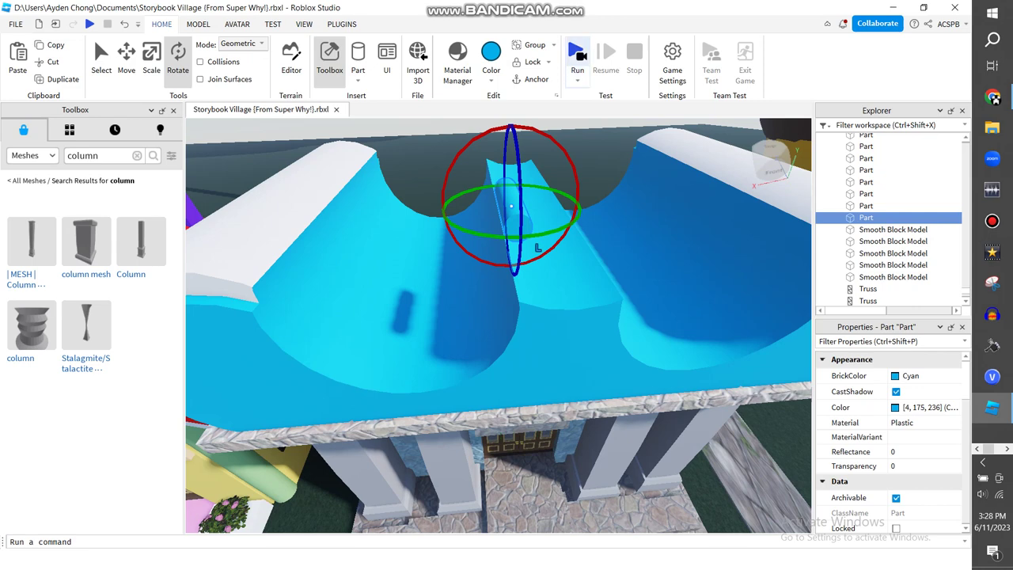
{"action": "key", "text": "F5"}
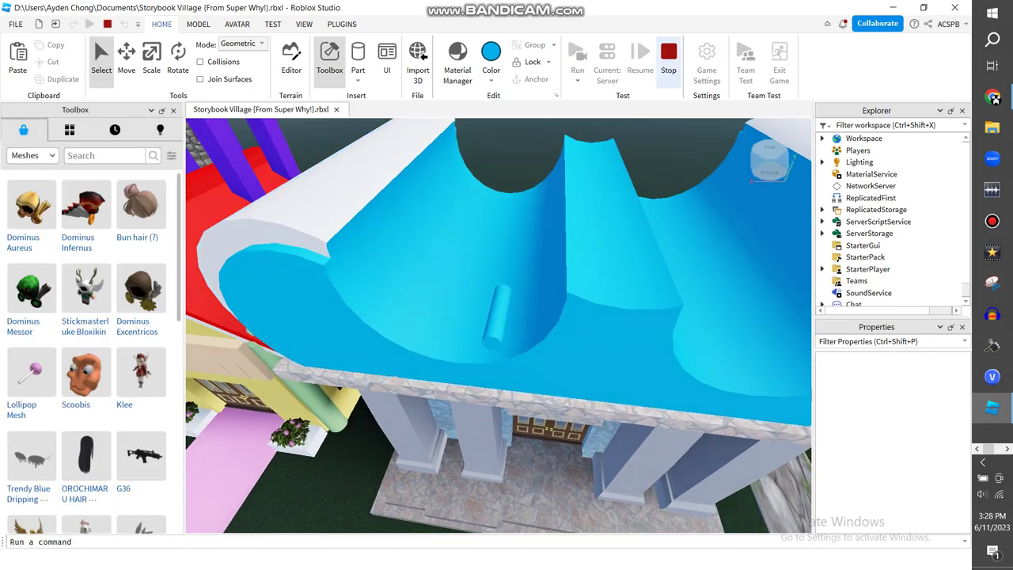
{"action": "key", "text": "shift+F5"}
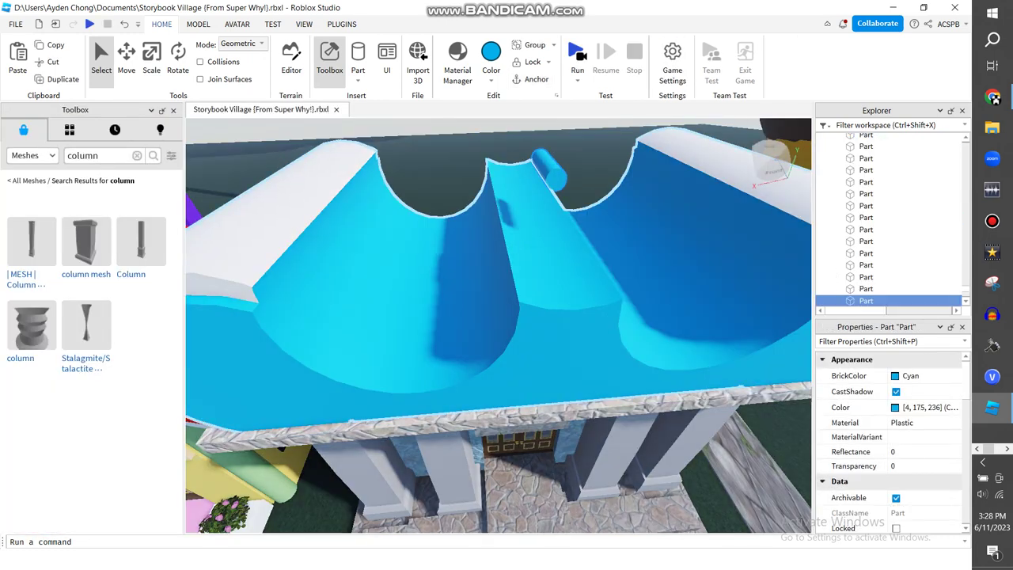
Step: Scale the cylinder's diameter up into a large disc above the roof's middle ridge
{"action": "key", "text": "ctrl+3"}
{"action": "key", "text": "f"}
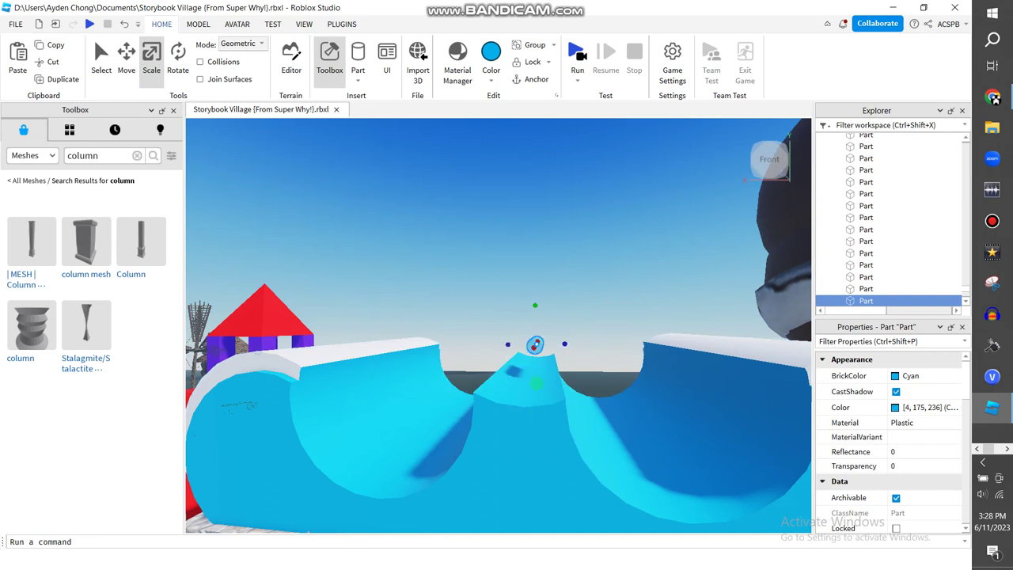
{"action": "left_click_drag", "start_coordinate": [507, 338], "coordinate": [426, 338]}
{"action": "scroll", "coordinate": [498, 324], "scroll_direction": "down", "scroll_amount": 5}
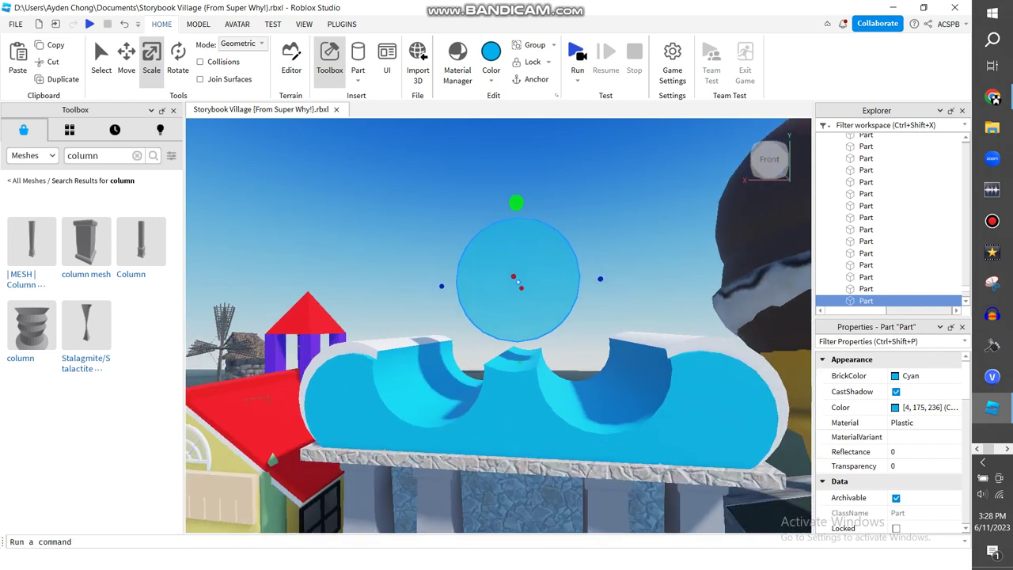
Step: Anchor the cylinder on the roof's middle ridge and lengthen it along the depth of the roof
{"action": "key", "text": "ctrl+2"}
{"action": "scroll", "coordinate": [498, 325], "scroll_direction": "up", "scroll_amount": 5}
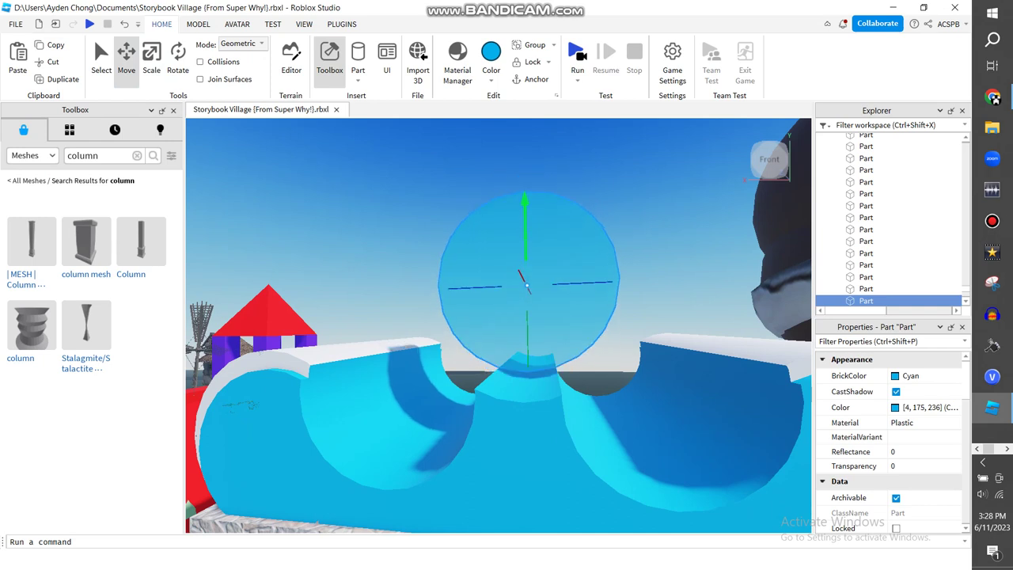
{"action": "key", "text": "q"}
{"action": "scroll", "coordinate": [633, 388], "scroll_direction": "up", "scroll_amount": 2}
{"action": "key", "text": "ctrl+3"}
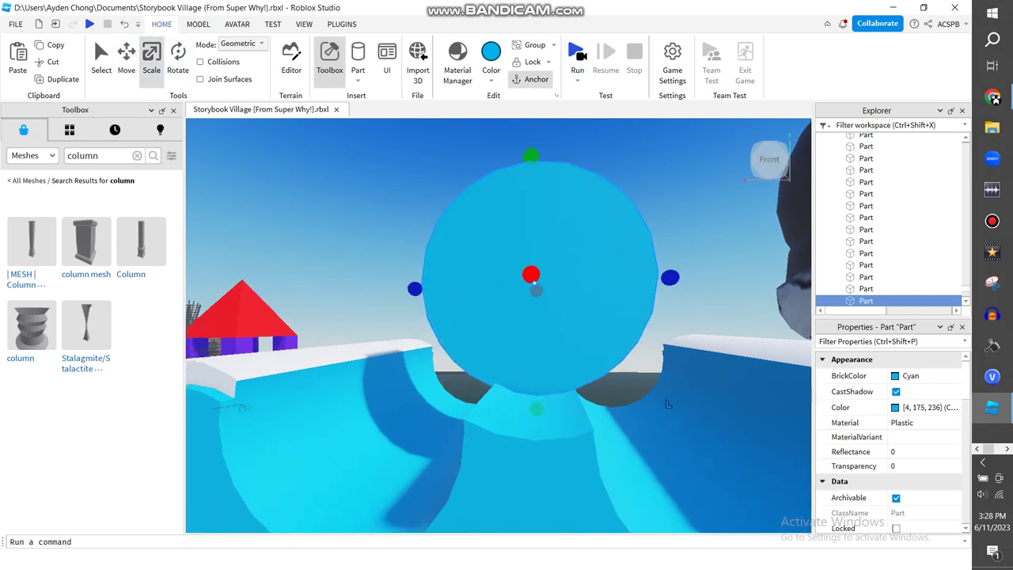
{"action": "scroll", "coordinate": [667, 403], "scroll_direction": "up", "scroll_amount": 4}
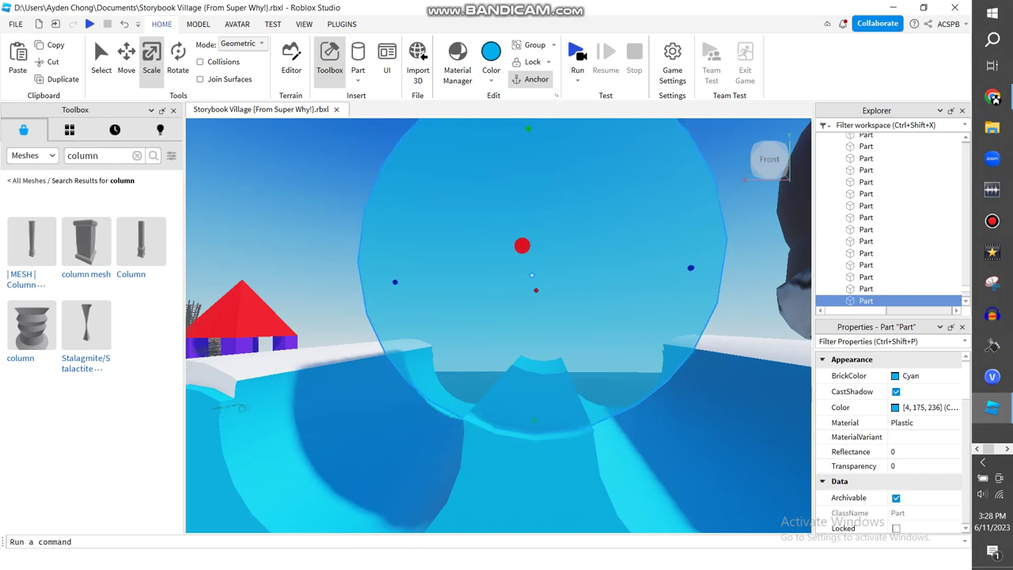
{"action": "right_click_drag", "start_coordinate": [506, 333], "coordinate": [554, 238]}
Step: Colour the large roof cylinder Institutional white and deselect it
{"action": "left_click", "coordinate": [490, 80]}
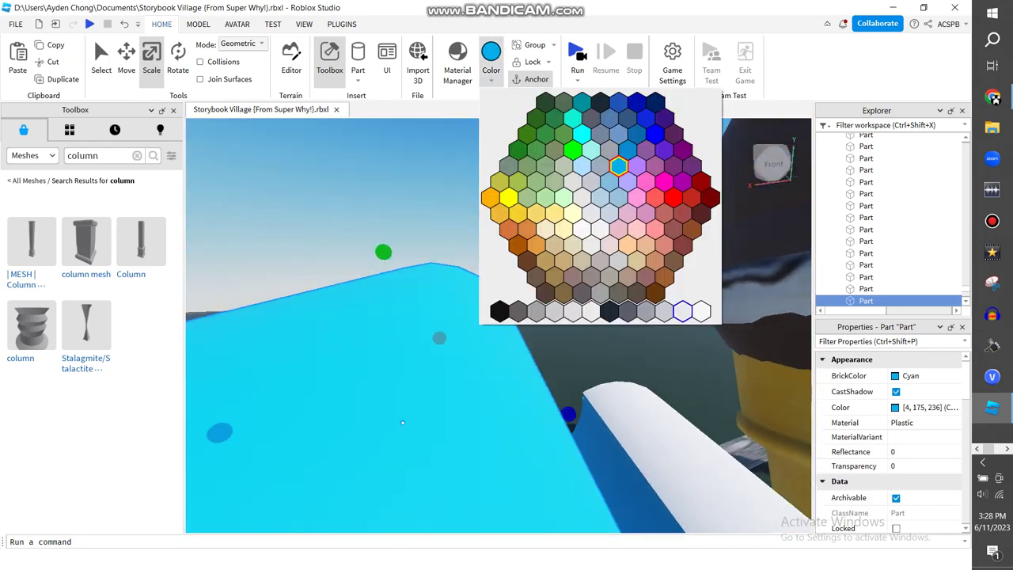
{"action": "left_click", "coordinate": [701, 311]}
{"action": "right_click_drag", "start_coordinate": [701, 311], "coordinate": [633, 285]}
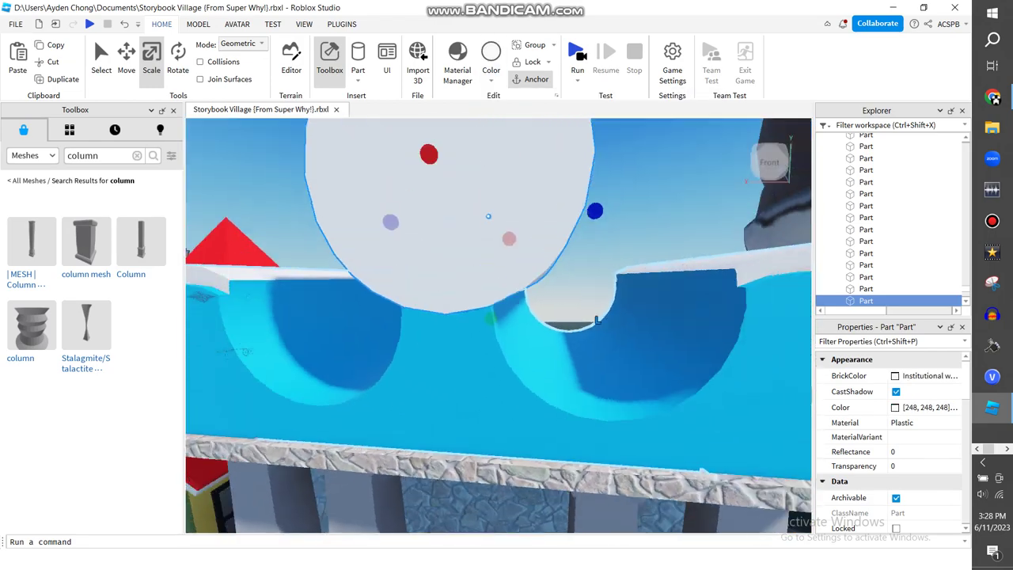
{"action": "scroll", "coordinate": [597, 320], "scroll_direction": "down", "scroll_amount": 5}
{"action": "left_click", "coordinate": [396, 174]}
Step: Search the Models category for "clock" and check the bank's clock in the YouTube reference video
{"action": "left_click", "coordinate": [32, 155]}
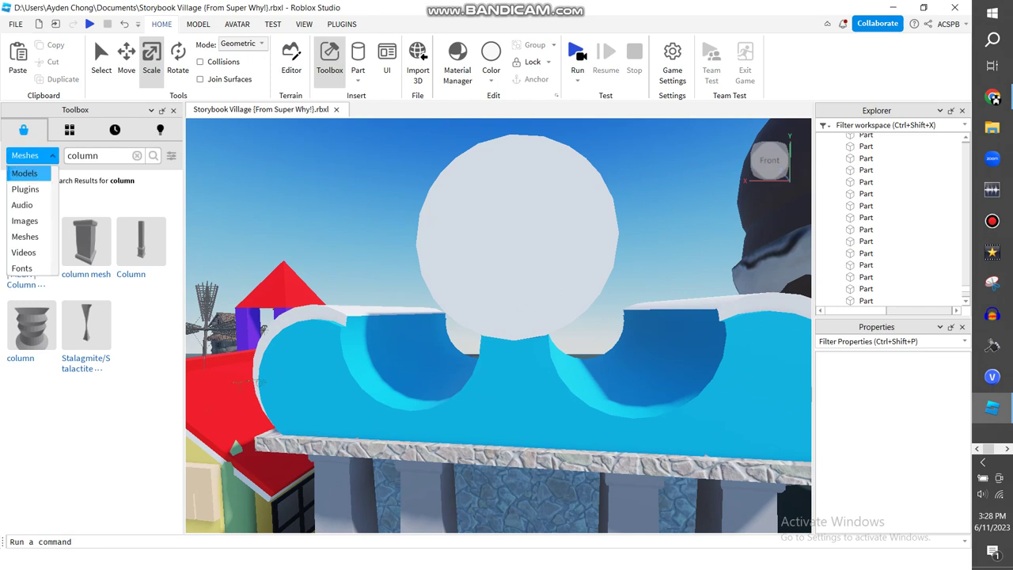
{"action": "left_click", "coordinate": [24, 173]}
{"action": "type", "text": "clock"}
{"action": "key", "text": "Return"}
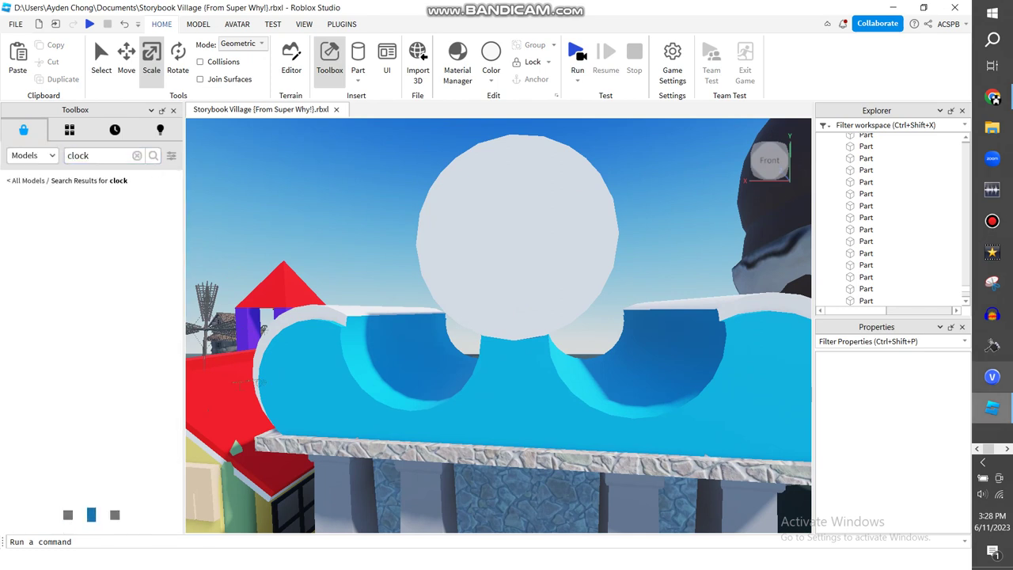
{"action": "left_click", "coordinate": [992, 97]}
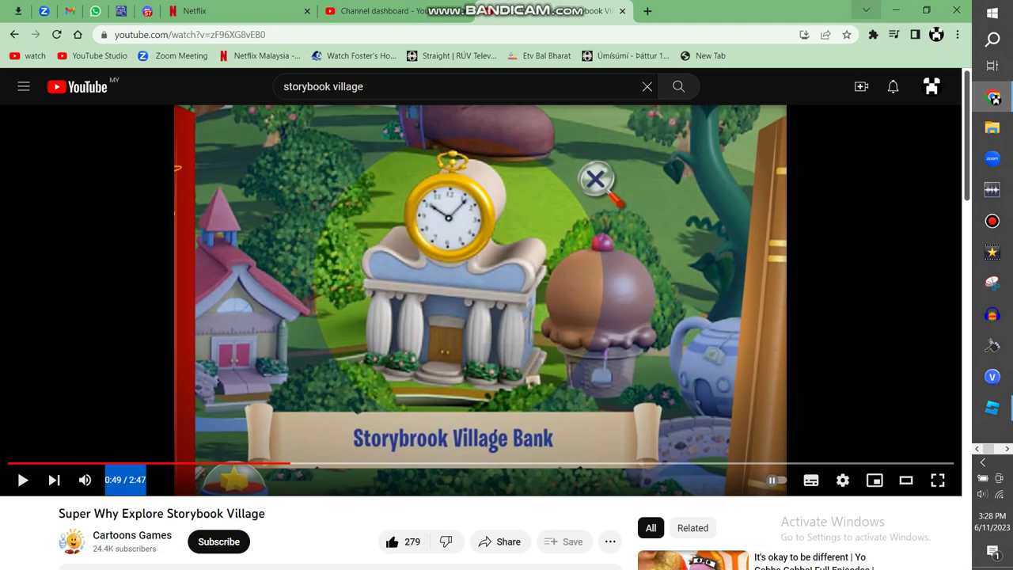
{"action": "key", "text": "alt+Tab"}
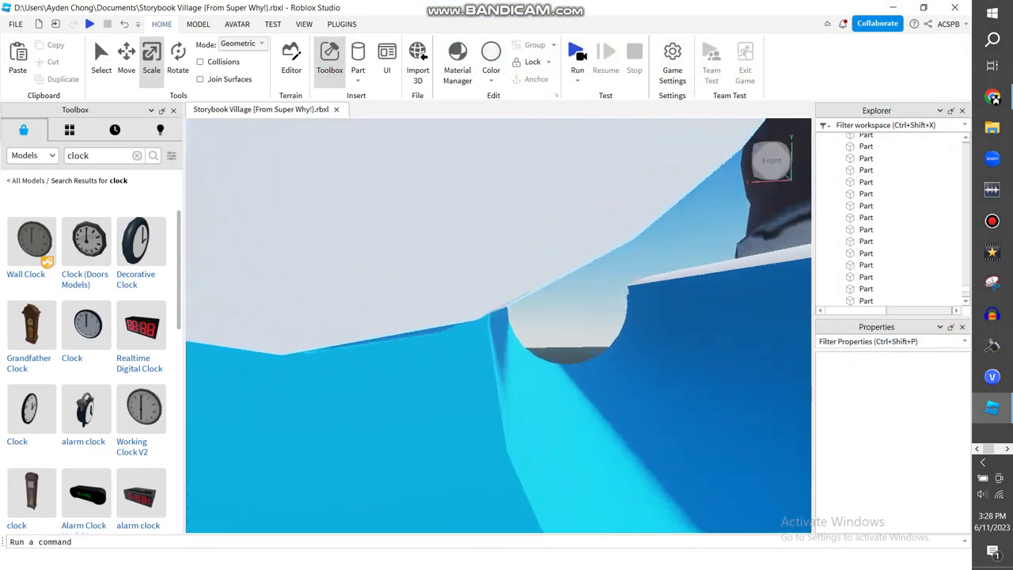
Step: Browse the clock models and try a search for "watch"
{"action": "scroll", "coordinate": [498, 326], "scroll_direction": "down", "scroll_amount": 3}
{"action": "scroll", "coordinate": [141, 308], "scroll_direction": "down", "scroll_amount": 10}
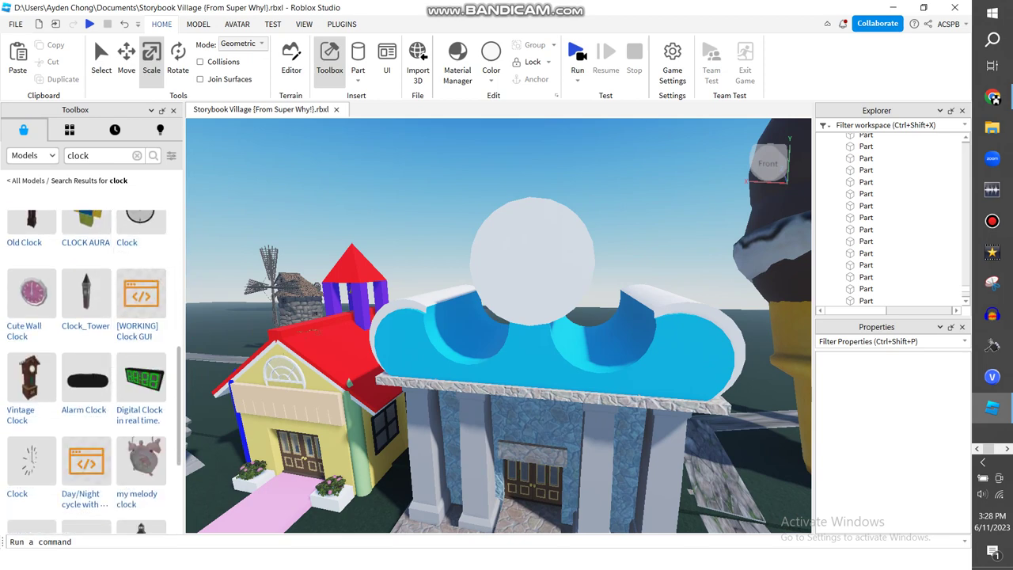
{"action": "type", "text": "watch"}
{"action": "key", "text": "Return"}
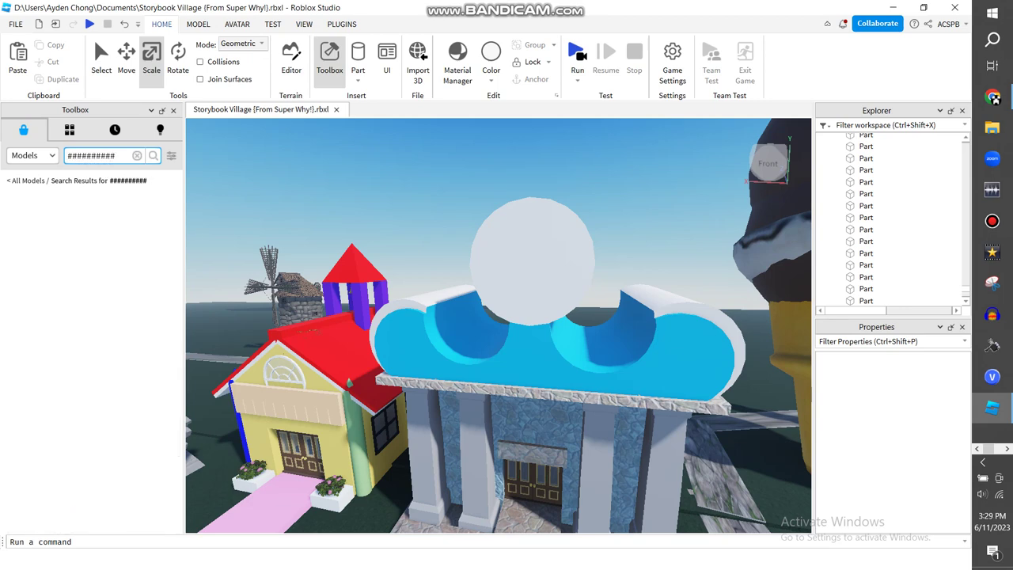
Step: Search the models for "clock" again and insert the Cute Wall Clock on the front of the white cylinder
{"action": "type", "text": "c"}
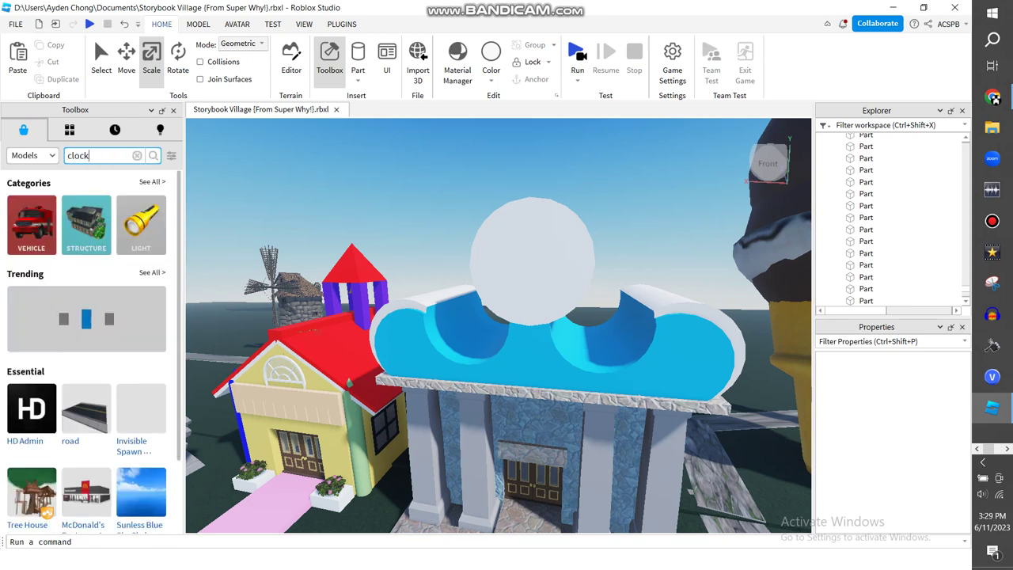
{"action": "type", "text": "lock"}
{"action": "key", "text": "Return"}
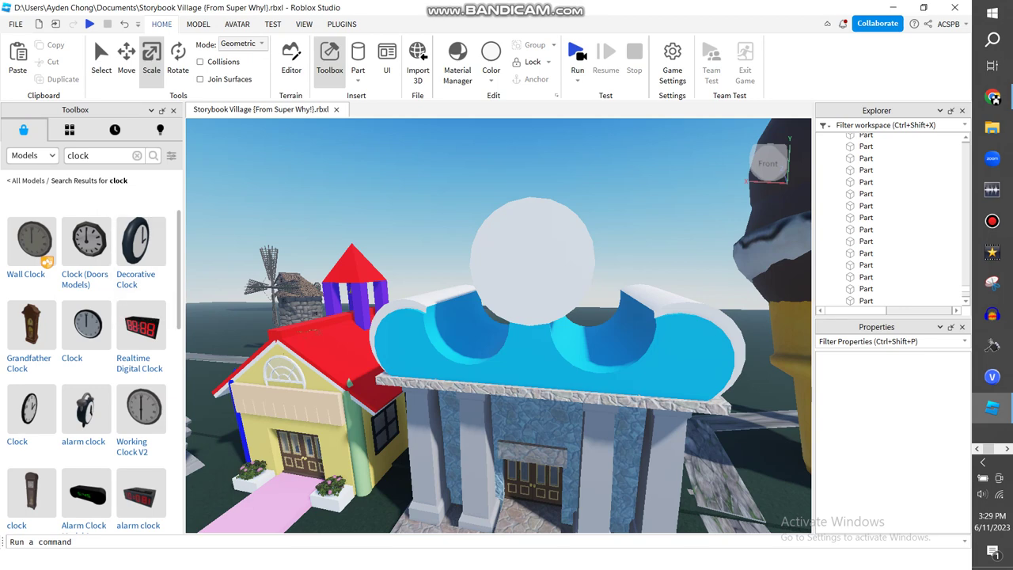
{"action": "scroll", "coordinate": [91, 364], "scroll_direction": "down", "scroll_amount": 5}
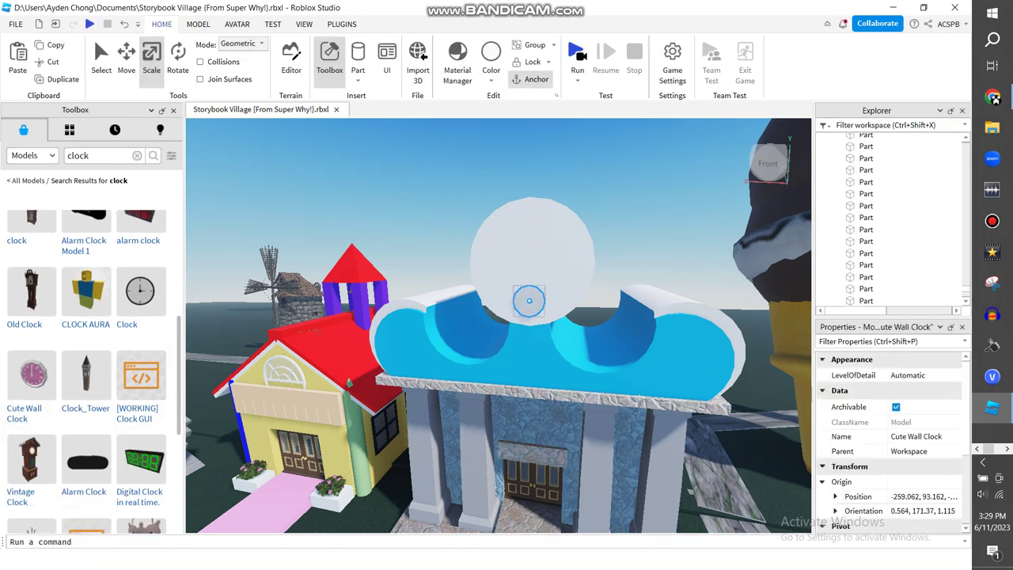
Step: Enlarge the wall clock to cover the cylinder's front end and rotate it 180° so its face points forward
{"action": "left_click_drag", "start_coordinate": [551, 334], "coordinate": [599, 337]}
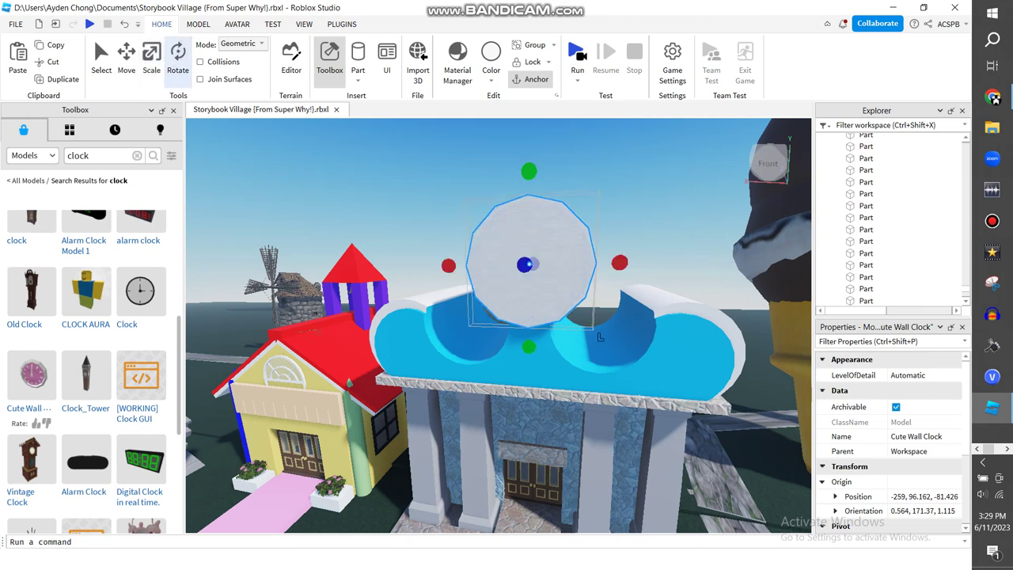
{"action": "key", "text": "ctrl+4"}
{"action": "left_click_drag", "start_coordinate": [598, 264], "coordinate": [495, 266]}
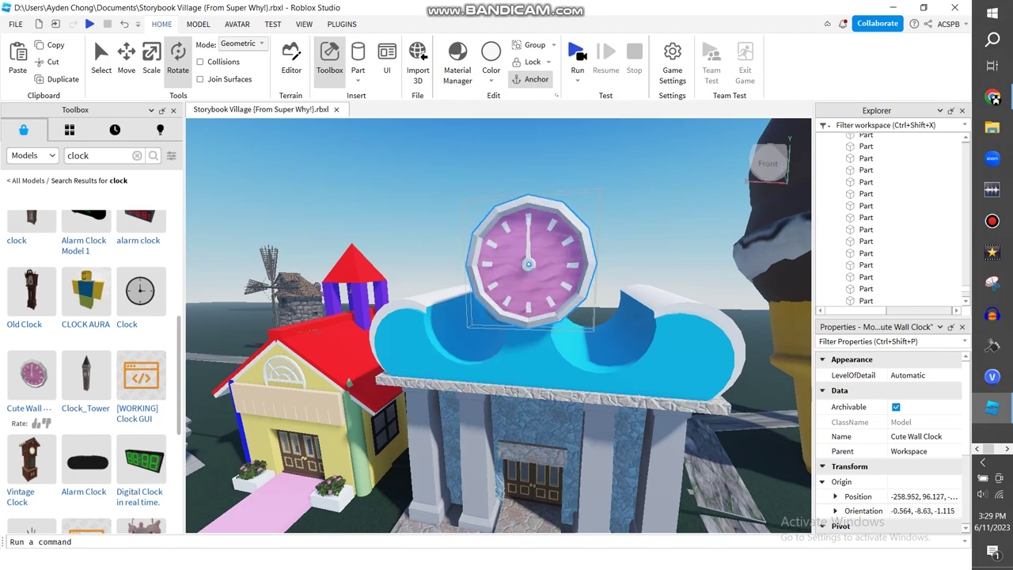
Step: Inspect the clock and white cylinder on the bank's roof from above and from the front
{"action": "key", "text": "f"}
{"action": "mouse_move", "coordinate": [498, 317]}
{"action": "right_mouse_down"}
{"action": "mouse_move", "coordinate": [372, 321]}
{"action": "mouse_move", "coordinate": [554, 316]}
{"action": "mouse_move", "coordinate": [499, 372]}
{"action": "mouse_move", "coordinate": [493, 309]}
{"action": "right_mouse_up"}
{"action": "left_click", "coordinate": [554, 174]}
{"action": "scroll", "coordinate": [479, 285], "scroll_direction": "up", "scroll_amount": 3}
{"action": "scroll", "coordinate": [499, 325], "scroll_direction": "up", "scroll_amount": 3}
{"action": "scroll", "coordinate": [498, 325], "scroll_direction": "down", "scroll_amount": 3}
{"action": "scroll", "coordinate": [498, 324], "scroll_direction": "up", "scroll_amount": 2}
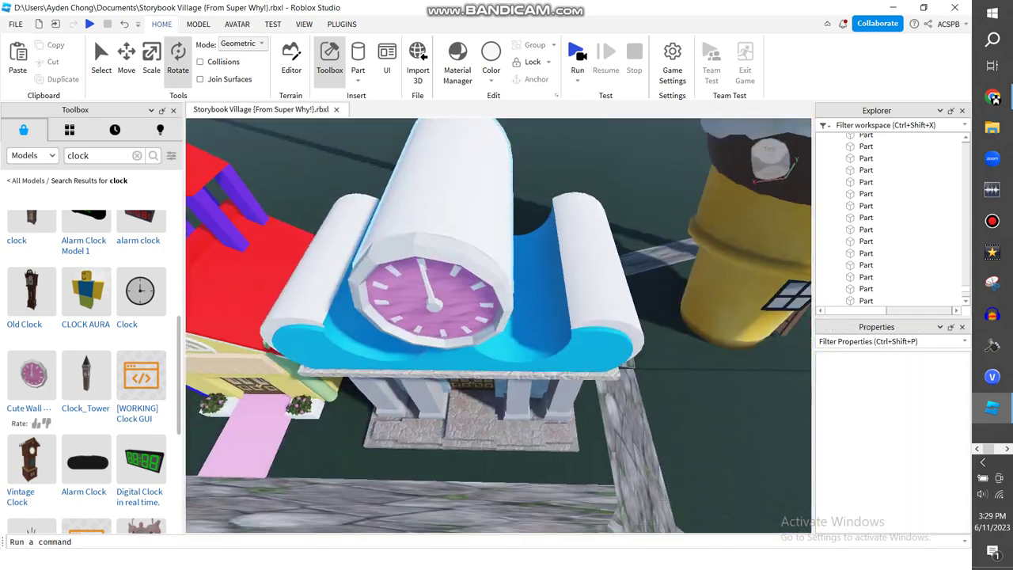
{"action": "scroll", "coordinate": [494, 353], "scroll_direction": "up", "scroll_amount": 2}
{"action": "scroll", "coordinate": [494, 354], "scroll_direction": "down", "scroll_amount": 2}
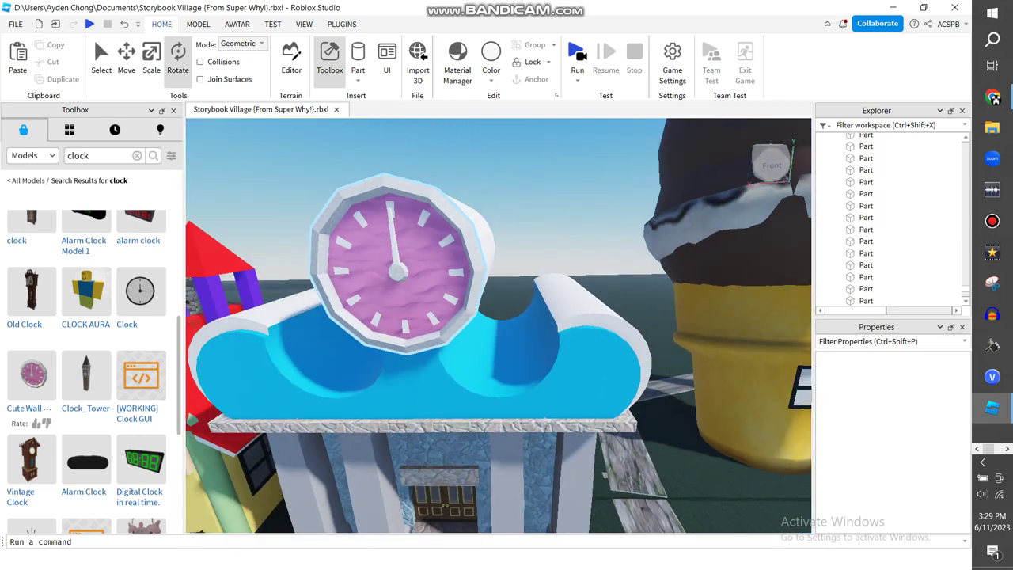
Step: Duplicate the white roof cylinder and move the copy into the roof hollow on the ice-cream building's side
{"action": "left_click", "coordinate": [463, 312]}
{"action": "scroll", "coordinate": [443, 356], "scroll_direction": "up", "scroll_amount": 3}
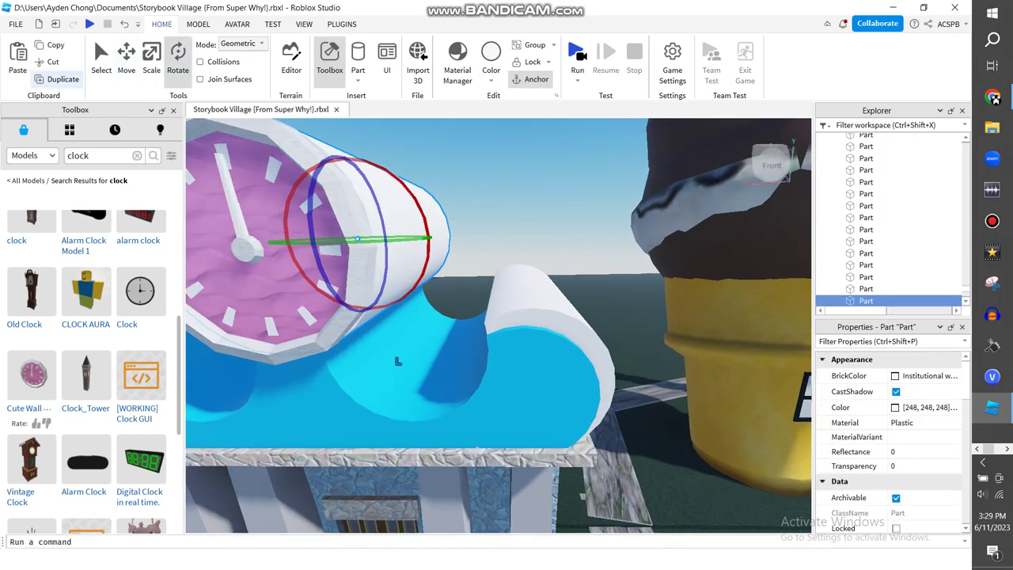
{"action": "key", "text": "ctrl+2"}
{"action": "left_click_drag", "start_coordinate": [294, 244], "coordinate": [505, 434]}
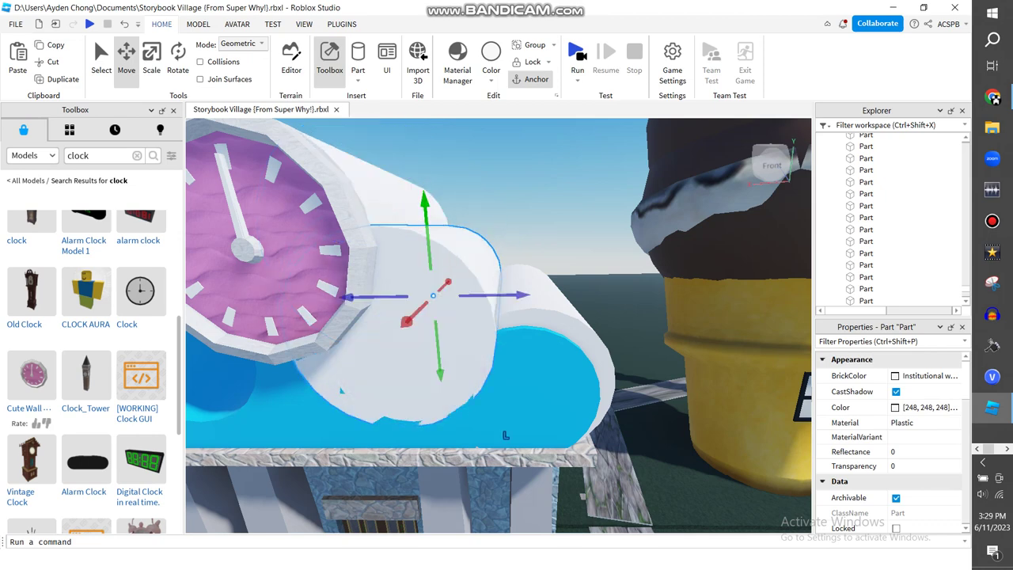
Step: Reduce the copied cylinder's diameter and adjust its height within the roof hollow
{"action": "key", "text": "ctrl+3"}
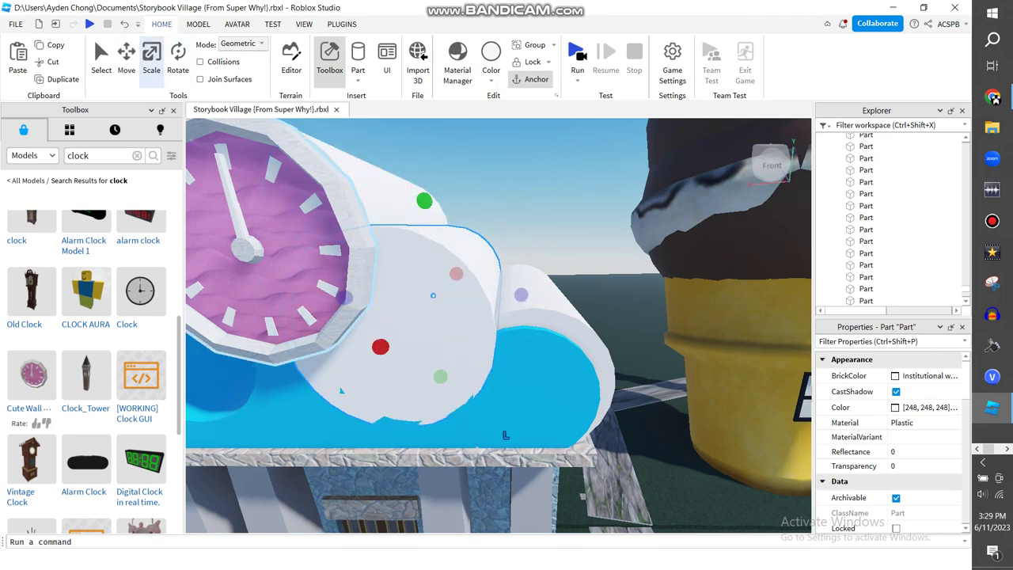
{"action": "left_click_drag", "start_coordinate": [343, 297], "coordinate": [366, 296]}
{"action": "key", "text": "ctrl+2"}
{"action": "left_click_drag", "start_coordinate": [437, 214], "coordinate": [438, 225]}
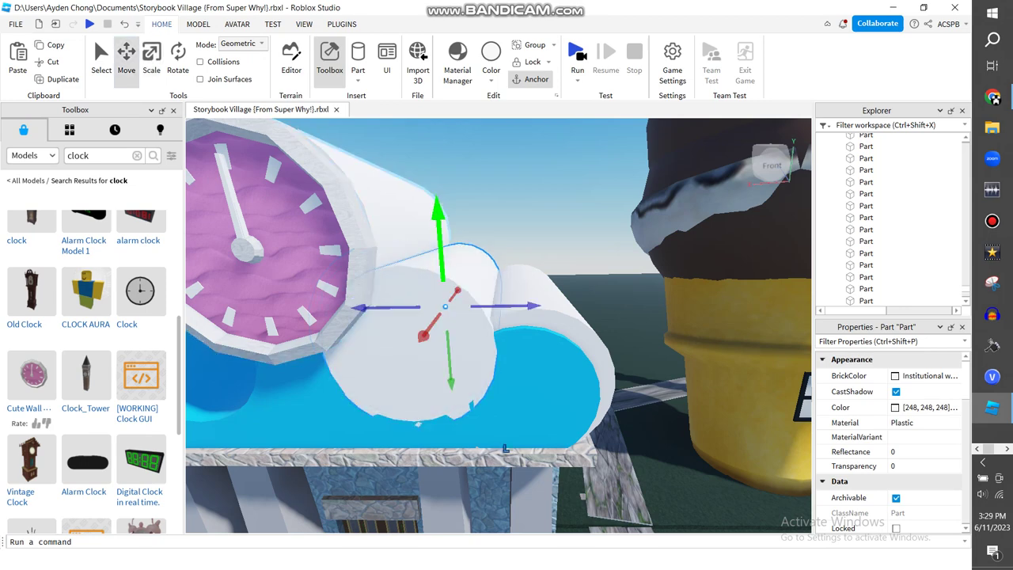
Step: Raise the white cylinder above the bank's roof and duplicate it in place for resizing
{"action": "scroll", "coordinate": [499, 325], "scroll_direction": "down", "scroll_amount": 10}
{"action": "scroll", "coordinate": [503, 274], "scroll_direction": "up", "scroll_amount": 2}
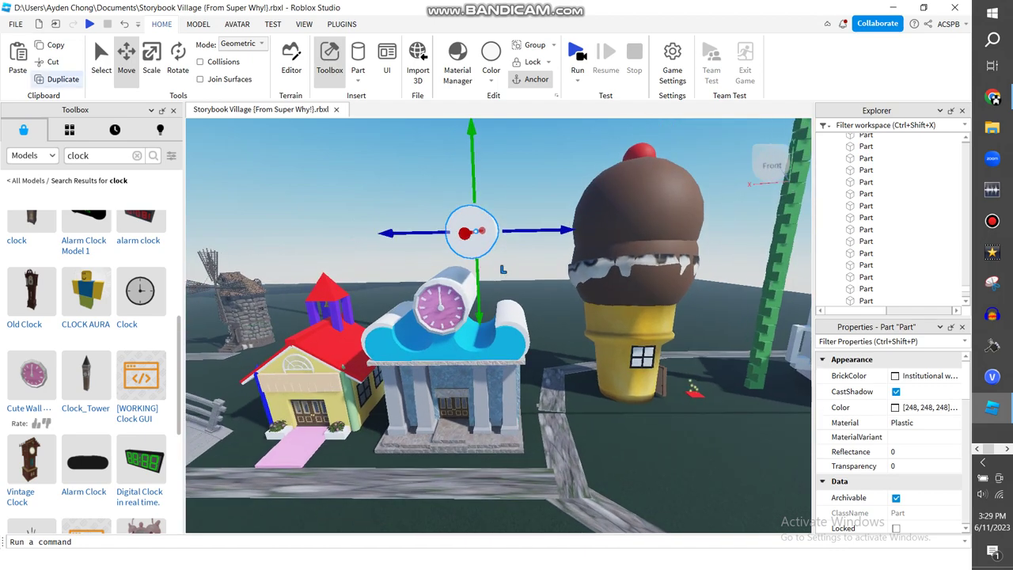
{"action": "scroll", "coordinate": [503, 270], "scroll_direction": "up", "scroll_amount": 5}
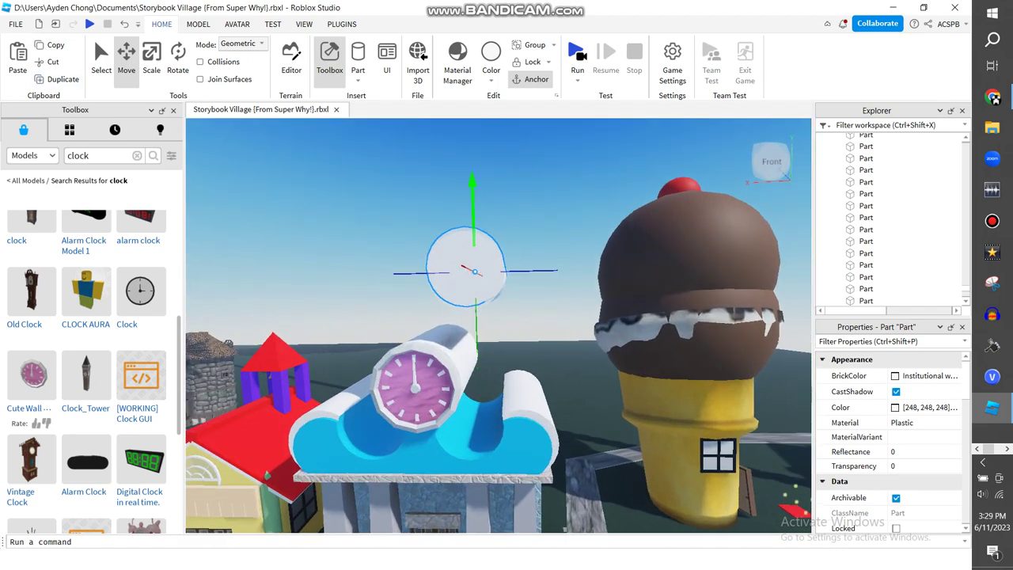
{"action": "key", "text": "ctrl+3"}
{"action": "scroll", "coordinate": [545, 315], "scroll_direction": "up", "scroll_amount": 3}
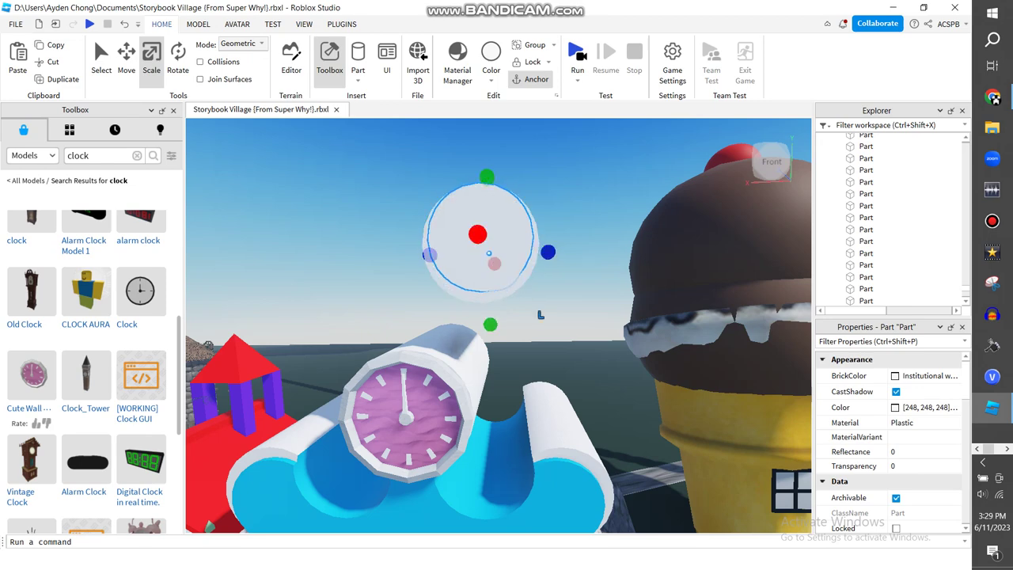
Step: Resize and offset the duplicate cylinder so it overlaps the raised white cylinder, leaving a thin rim of the original along its underside
{"action": "right_click_drag", "start_coordinate": [541, 315], "coordinate": [557, 331]}
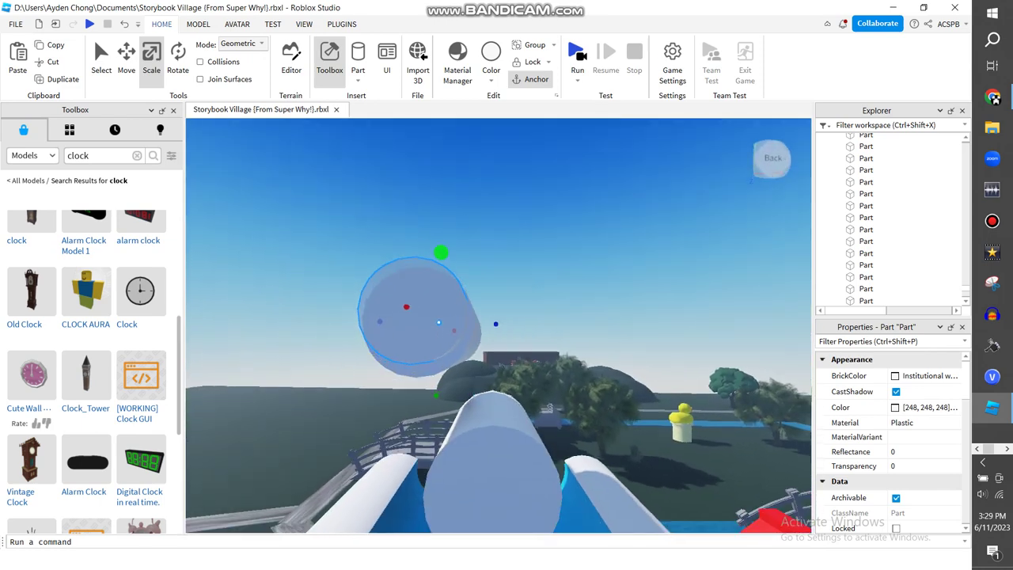
{"action": "right_click_drag", "start_coordinate": [556, 331], "coordinate": [568, 339]}
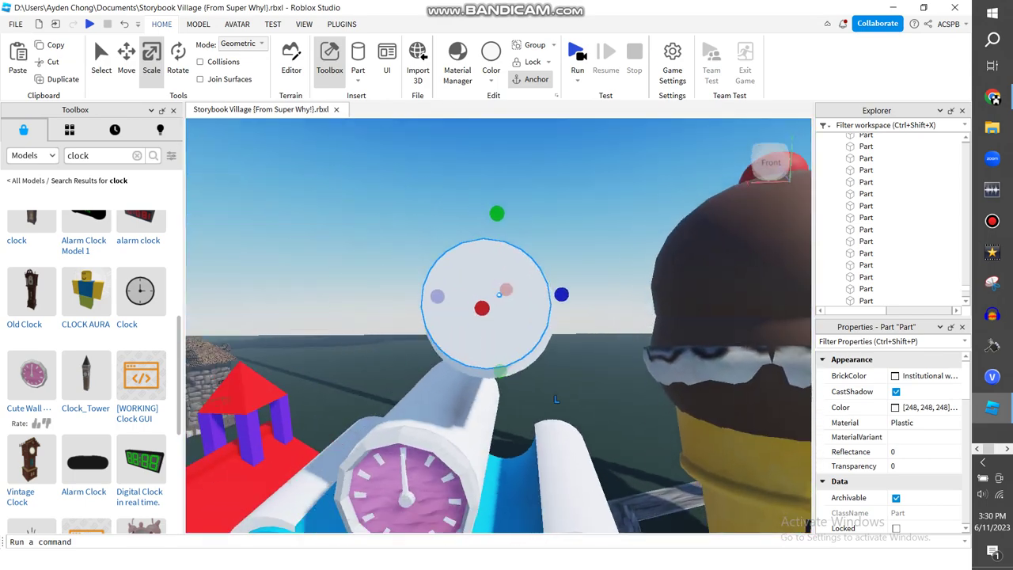
{"action": "left_click_drag", "start_coordinate": [561, 294], "coordinate": [565, 294]}
{"action": "right_click_drag", "start_coordinate": [566, 294], "coordinate": [513, 380]}
{"action": "left_click_drag", "start_coordinate": [423, 310], "coordinate": [422, 310]}
Step: Negate the upper cylinder and union it with the original to cut out a curved white shell
{"action": "left_click_drag", "start_coordinate": [411, 197], "coordinate": [516, 383]}
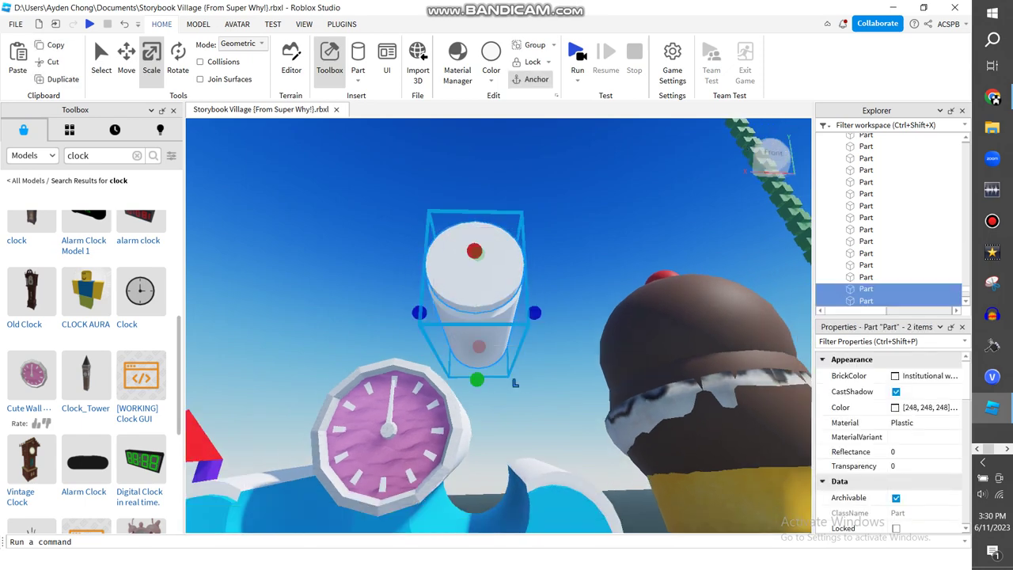
{"action": "left_click", "coordinate": [514, 381]}
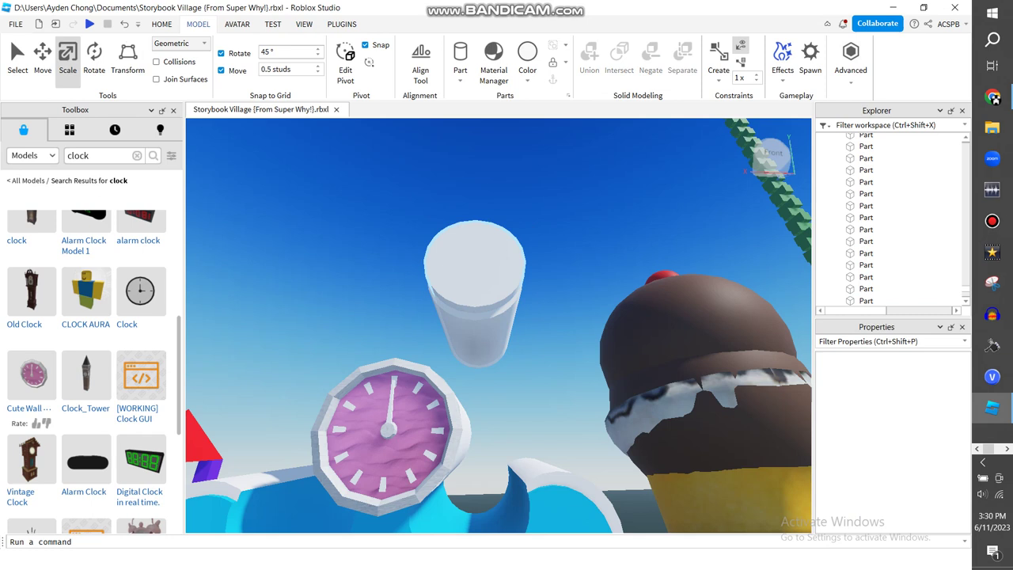
{"action": "left_click", "coordinate": [513, 381]}
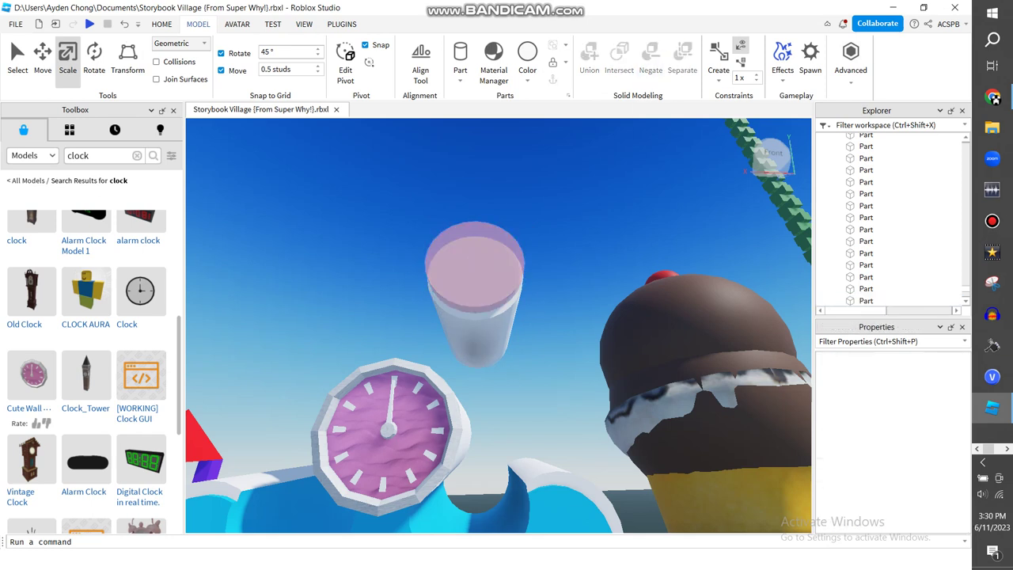
{"action": "key", "text": "ctrl+z"}
{"action": "key", "text": "ctrl+shift+g"}
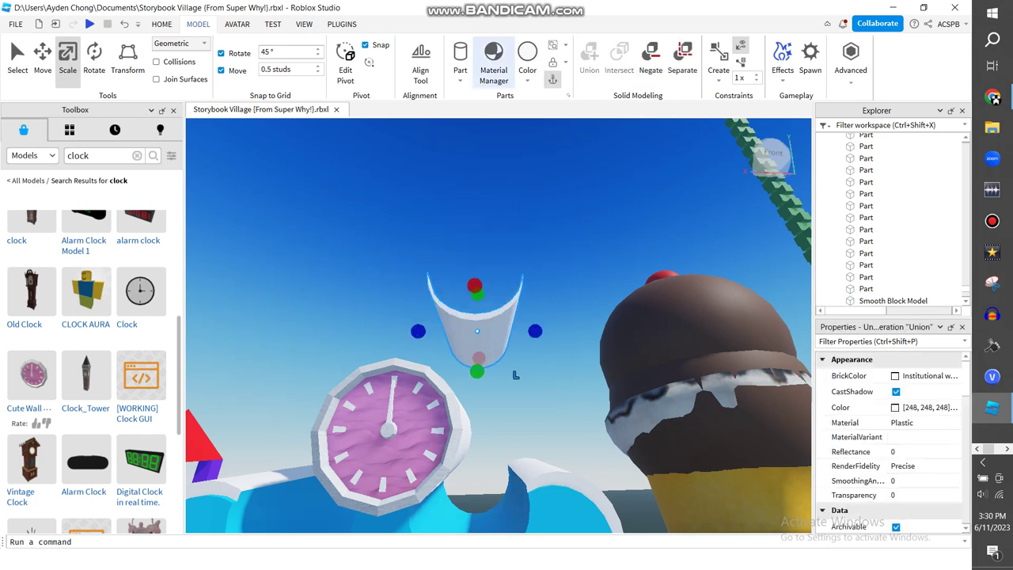
Step: Move the curved white shell into the roof hollow on the ice-cream building's side and resize it to line the hollow
{"action": "left_click", "coordinate": [162, 24]}
{"action": "left_click", "coordinate": [125, 59]}
{"action": "right_click_drag", "start_coordinate": [499, 317], "coordinate": [499, 372]}
{"action": "left_click_drag", "start_coordinate": [473, 252], "coordinate": [445, 372]}
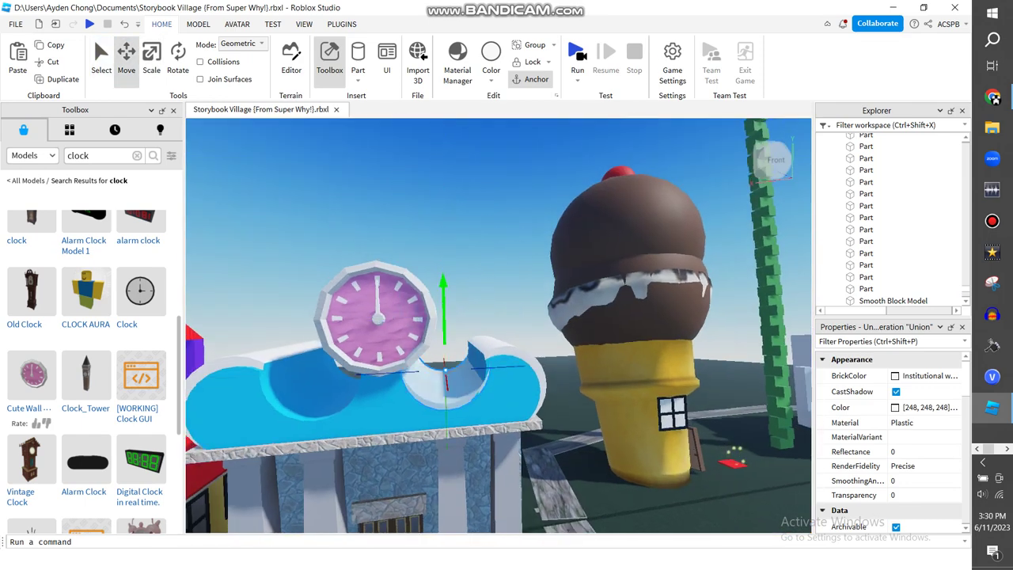
{"action": "scroll", "coordinate": [444, 372], "scroll_direction": "up", "scroll_amount": 5}
{"action": "key", "text": "ctrl+3"}
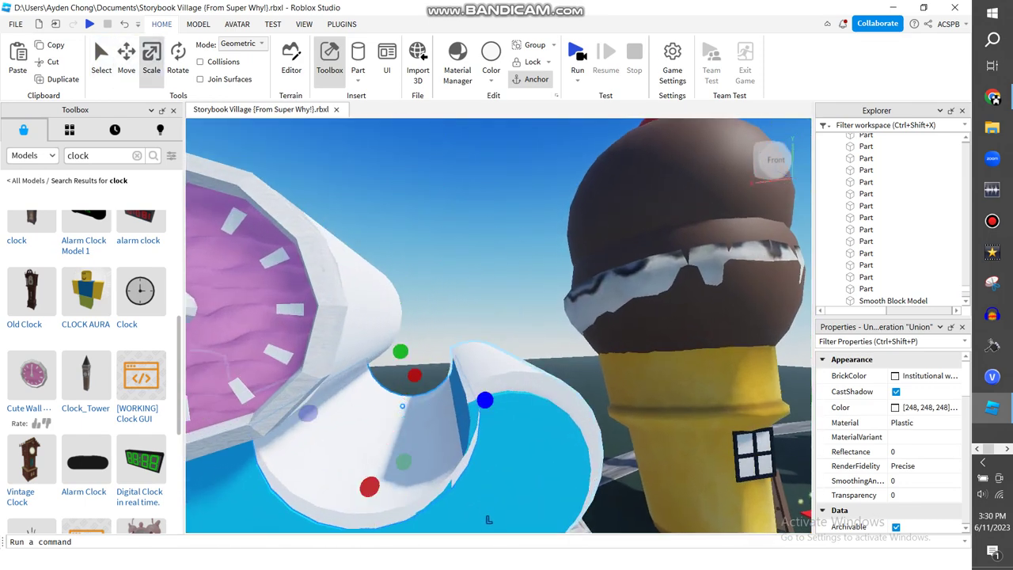
{"action": "scroll", "coordinate": [498, 324], "scroll_direction": "down", "scroll_amount": 5}
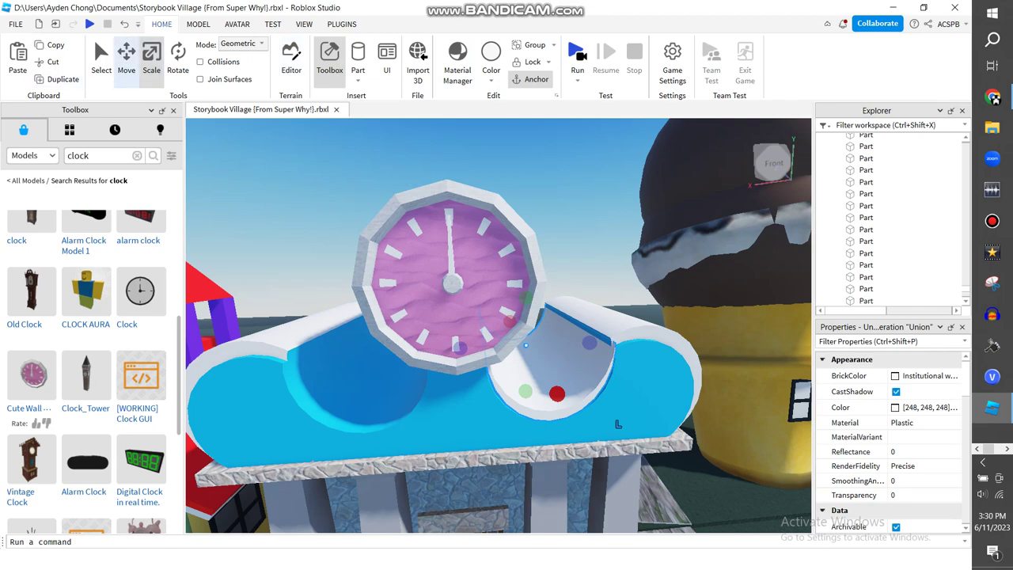
Step: Duplicate the curved white shell and move the copy into the roof hollow on the red-roofed house's side
{"action": "key", "text": "ctrl+2"}
{"action": "right_click_drag", "start_coordinate": [618, 424], "coordinate": [618, 424]}
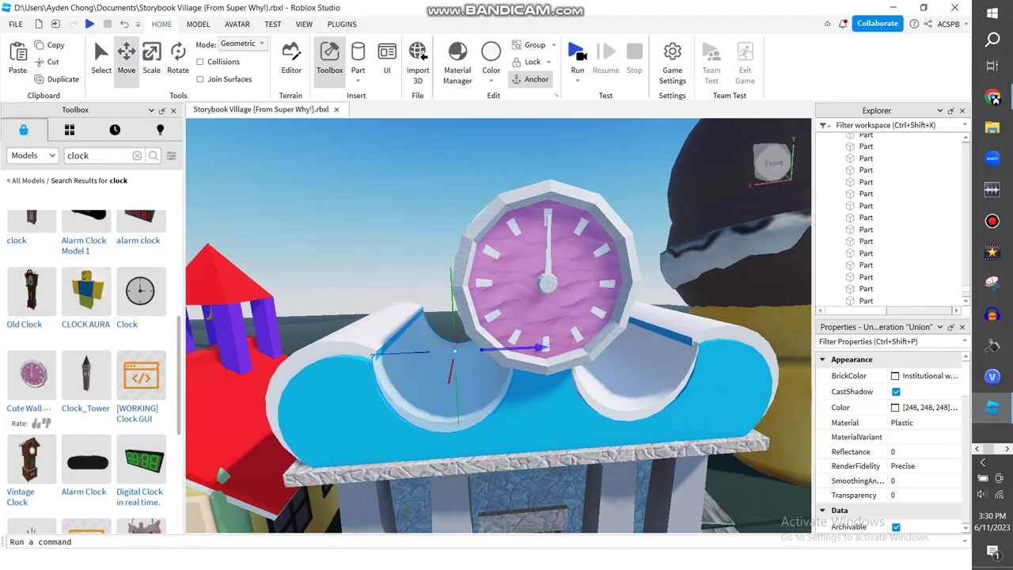
{"action": "scroll", "coordinate": [499, 325], "scroll_direction": "up", "scroll_amount": 3}
{"action": "scroll", "coordinate": [498, 325], "scroll_direction": "down", "scroll_amount": 5}
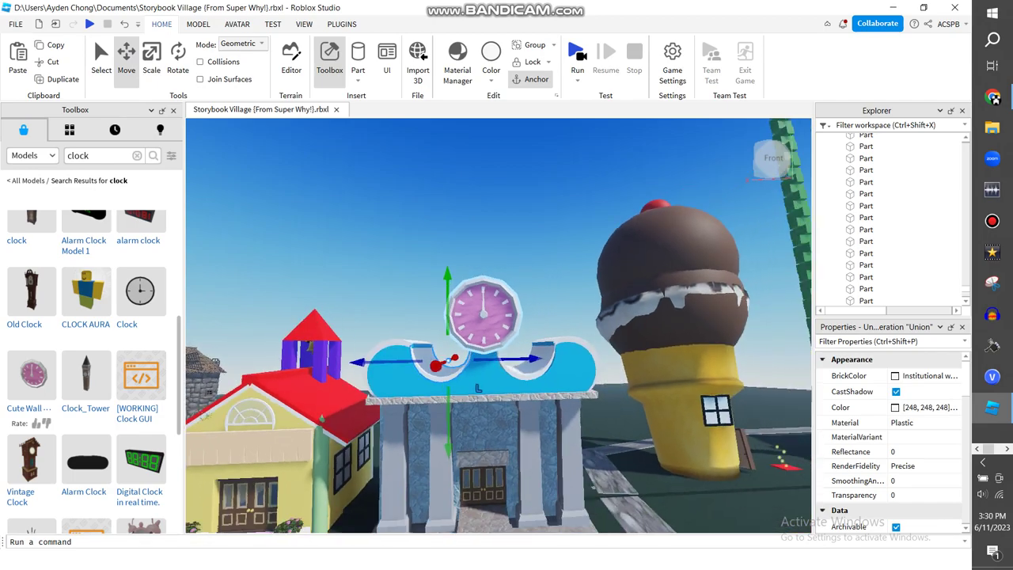
{"action": "scroll", "coordinate": [499, 324], "scroll_direction": "down", "scroll_amount": 3}
{"action": "scroll", "coordinate": [498, 324], "scroll_direction": "up", "scroll_amount": 6}
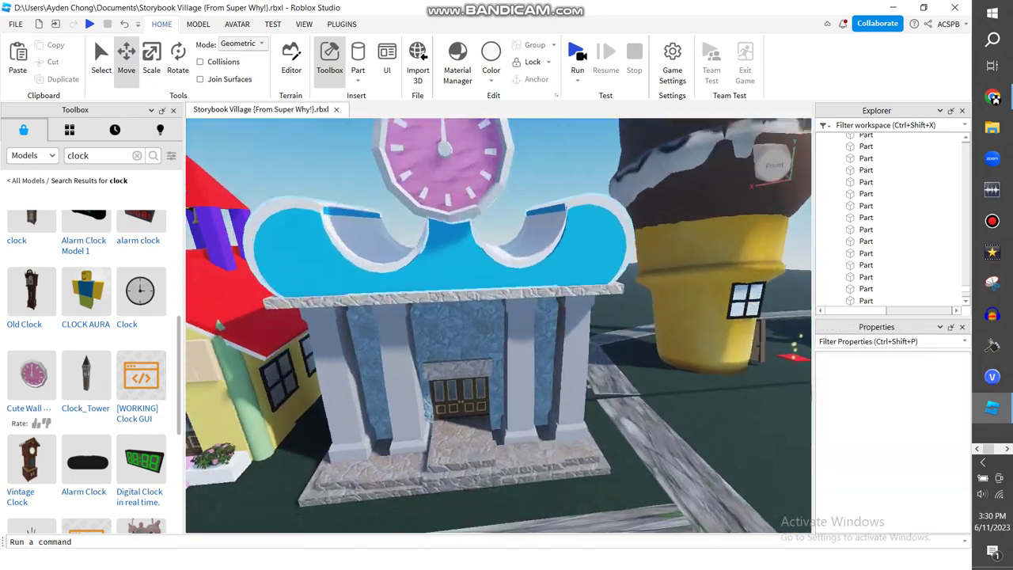
Step: Check the bank's front facade and the finished roof hollows, and save the place file
{"action": "scroll", "coordinate": [483, 317], "scroll_direction": "up", "scroll_amount": 6}
{"action": "scroll", "coordinate": [483, 317], "scroll_direction": "down", "scroll_amount": 3}
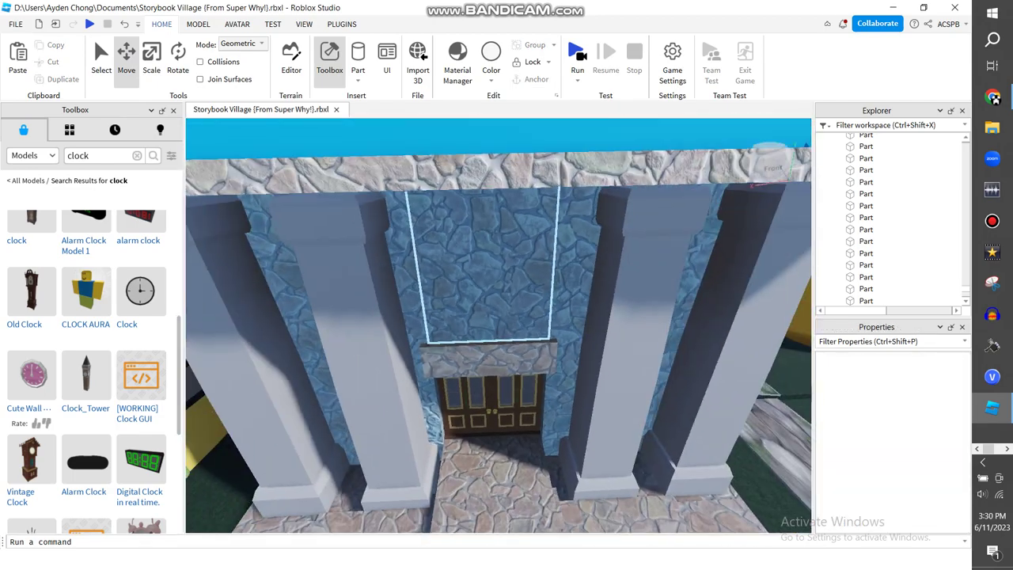
{"action": "scroll", "coordinate": [499, 325], "scroll_direction": "down", "scroll_amount": 8}
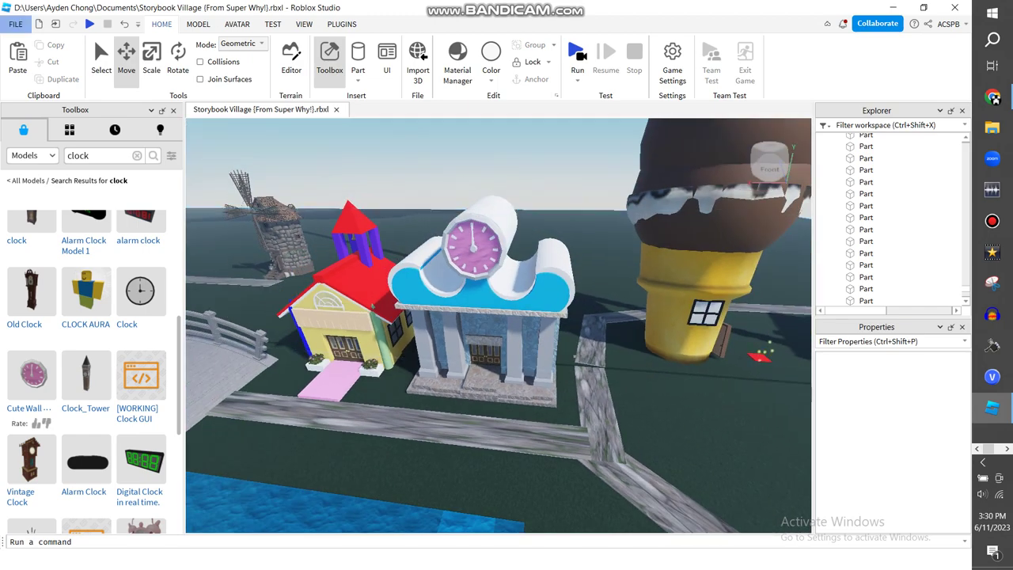
{"action": "left_click", "coordinate": [15, 24]}
{"action": "left_click", "coordinate": [15, 24]}
Step: Check the Storybook Village Bank's clock in the YouTube reference video and compare it with the clock in Roblox Studio
{"action": "left_click", "coordinate": [993, 97]}
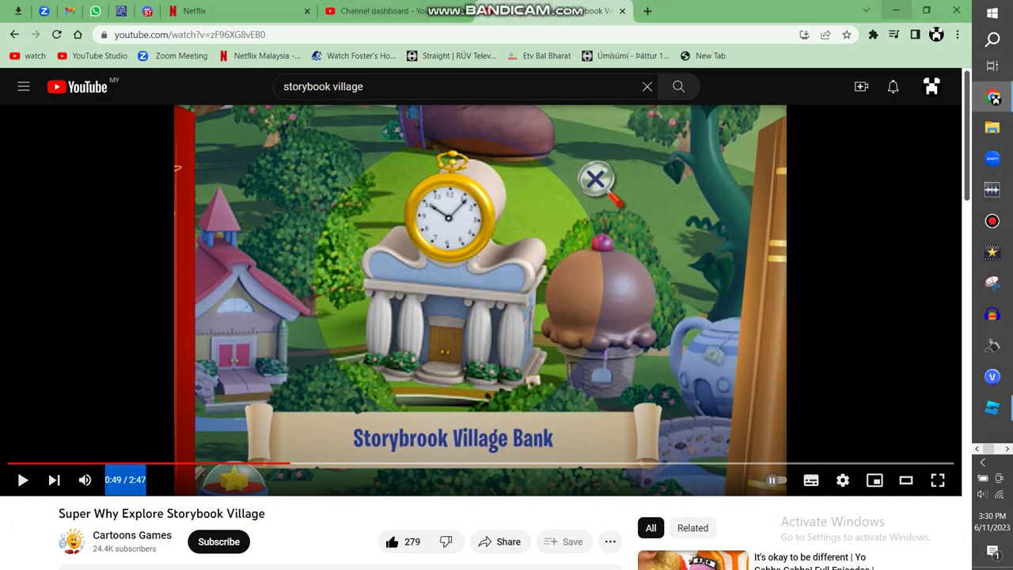
{"action": "key", "text": "alt+Tab"}
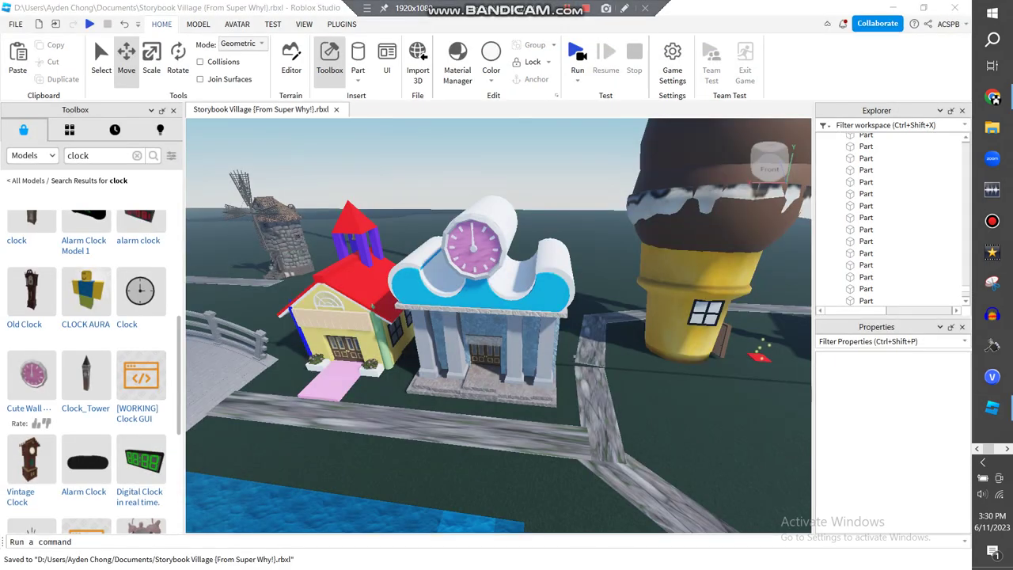
{"action": "scroll", "coordinate": [473, 246], "scroll_direction": "up", "scroll_amount": 10}
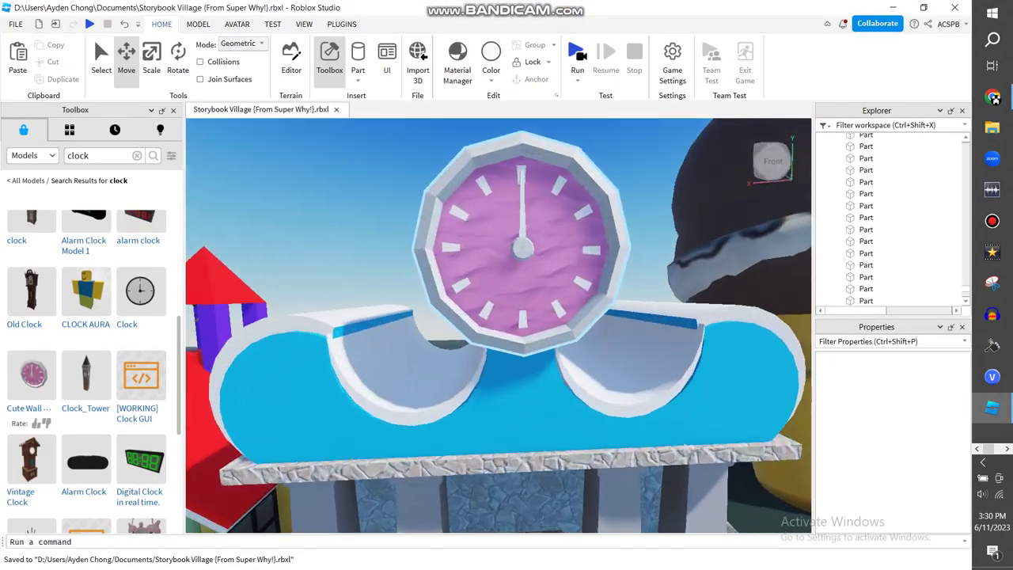
{"action": "right_click_drag", "start_coordinate": [498, 324], "coordinate": [483, 356]}
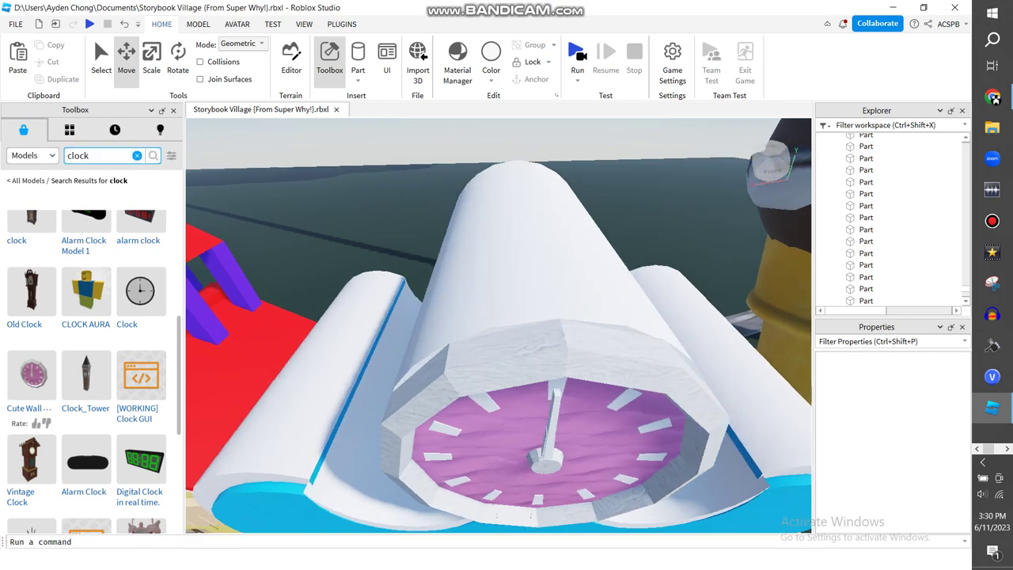
Step: Replace the Toolbox search for "clock" with a search for "key" in the Plugins category
{"action": "left_click", "coordinate": [137, 155]}
{"action": "left_click", "coordinate": [32, 155]}
{"action": "left_click", "coordinate": [25, 188]}
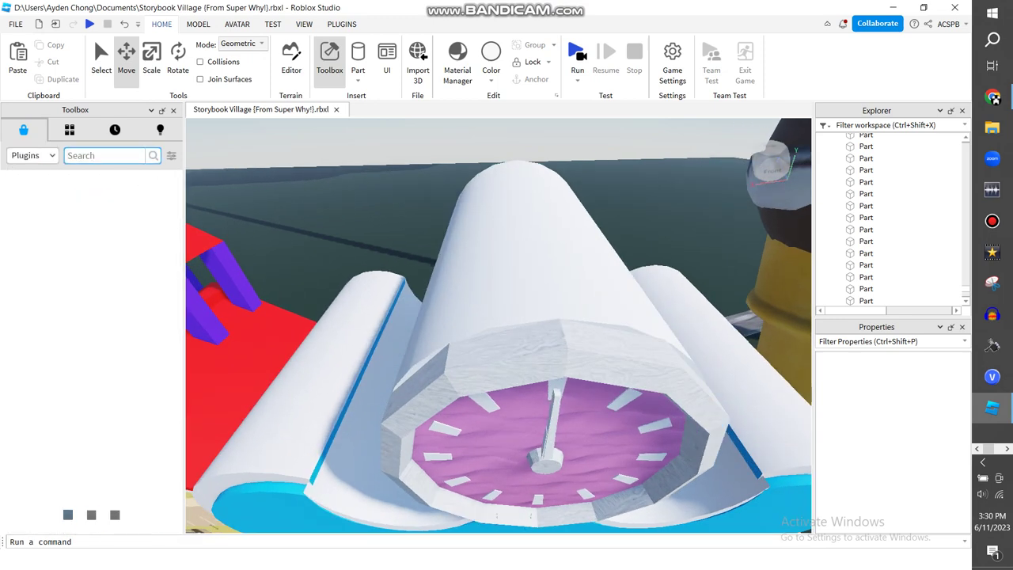
{"action": "type", "text": "key"}
{"action": "key", "text": "Return"}
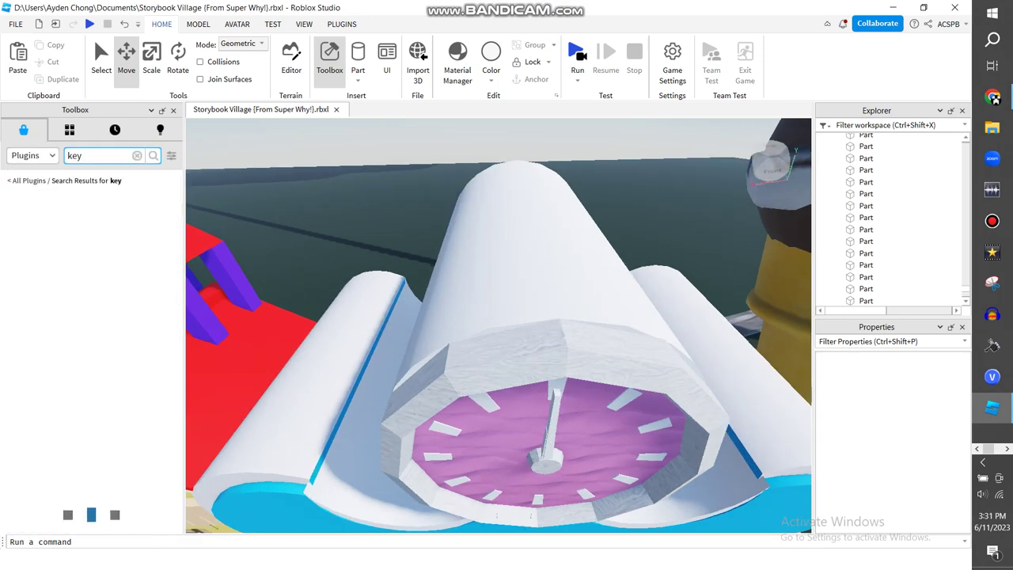
{"action": "key", "text": "w"}
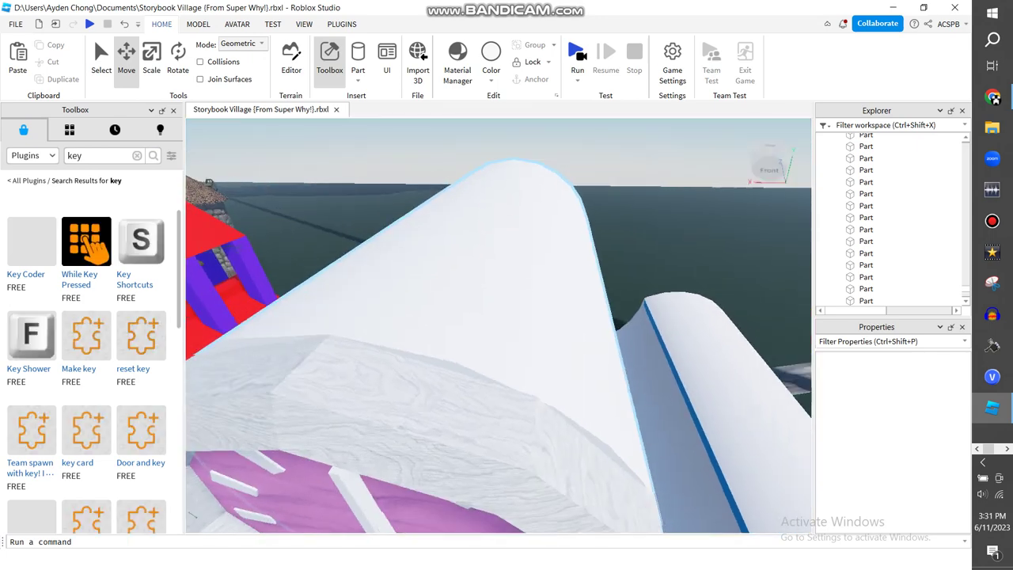
Step: Change the "key" search to the Meshes category and insert the Spade Key mesh above the clock cylinder
{"action": "left_click", "coordinate": [29, 155]}
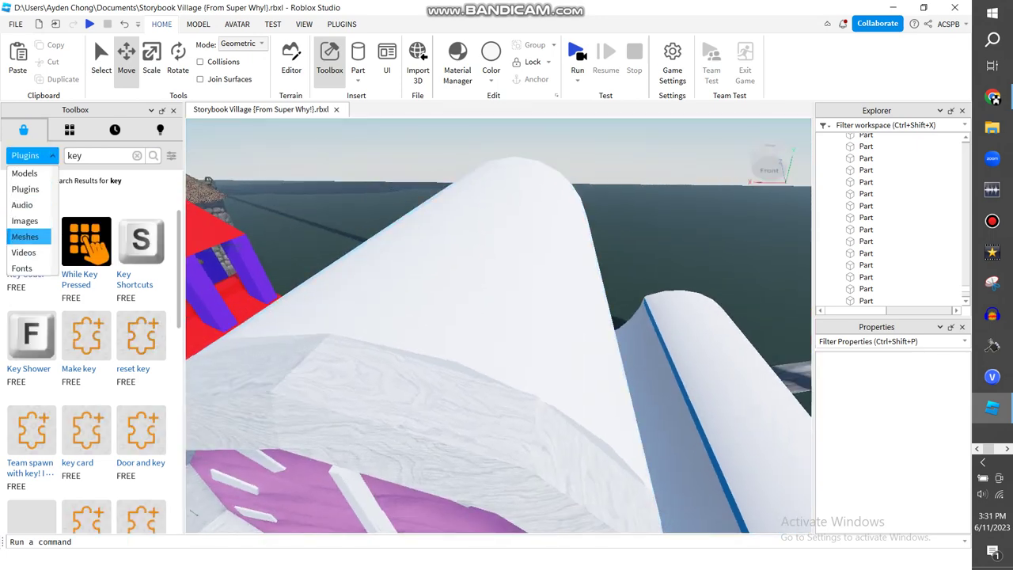
{"action": "left_click", "coordinate": [25, 236]}
{"action": "key", "text": "s"}
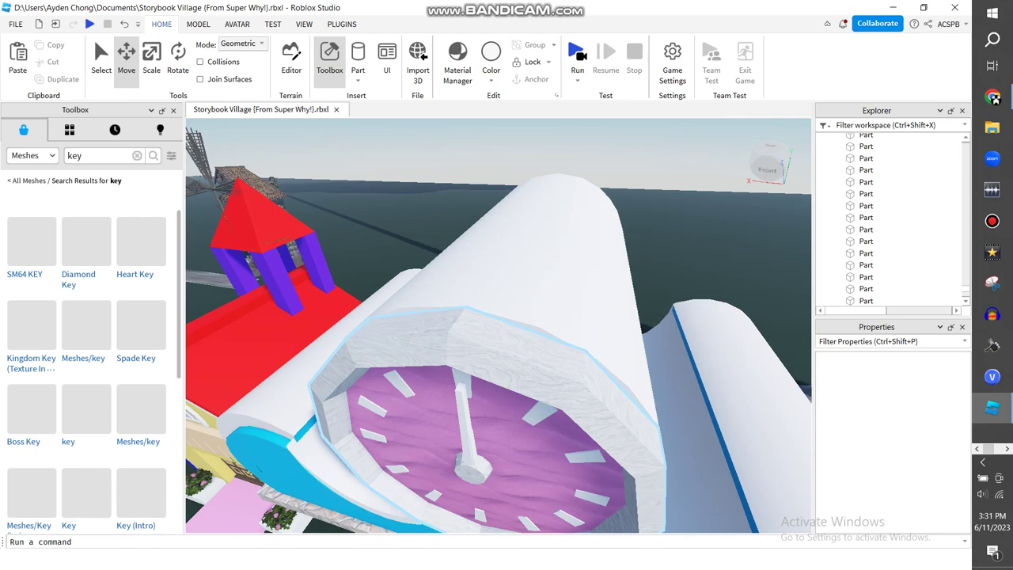
{"action": "key", "text": "w"}
{"action": "left_click", "coordinate": [140, 325]}
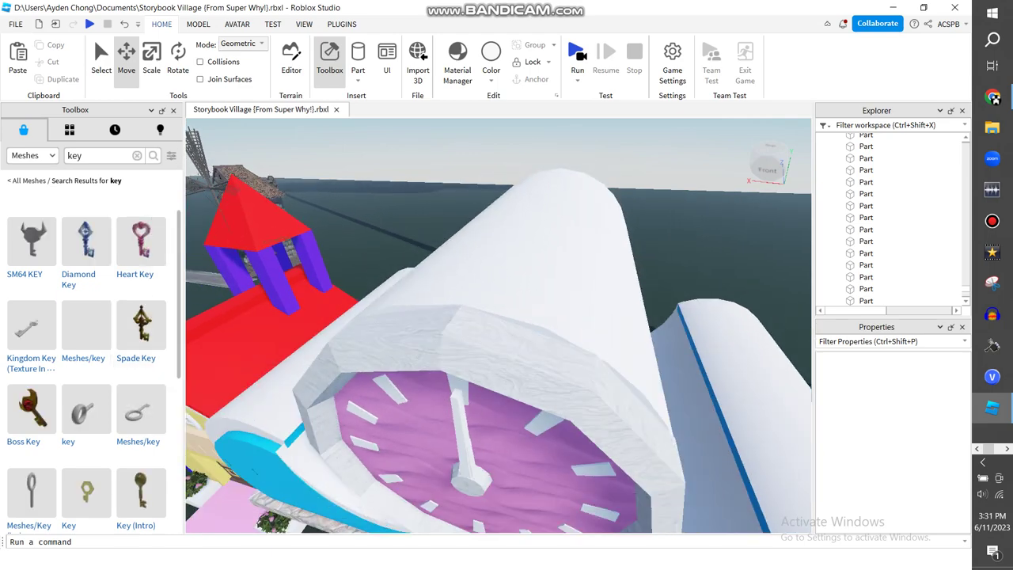
{"action": "key", "text": "f"}
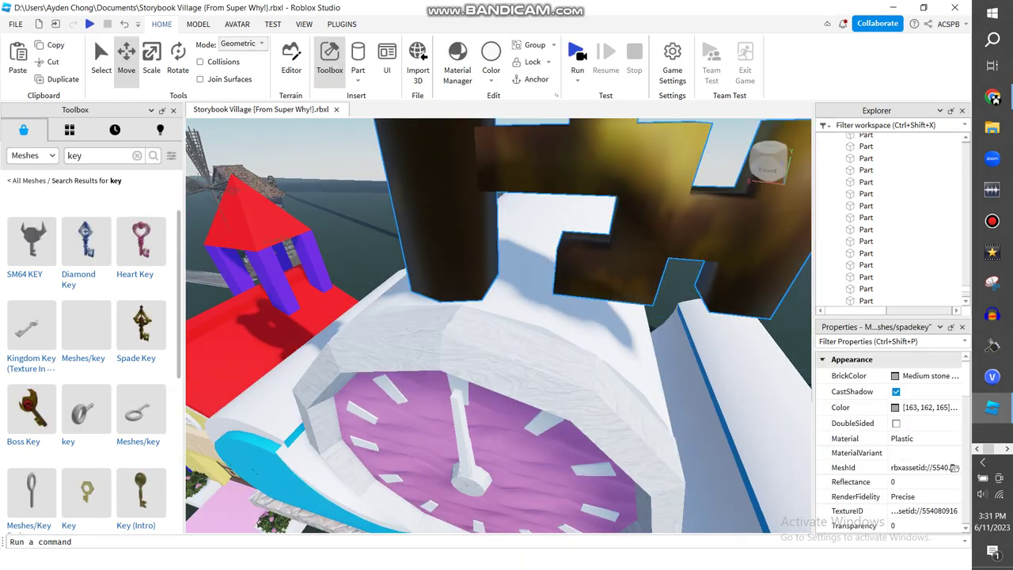
Step: Lower the Spade Key towards the clock cylinder and scale it down to a small ornament
{"action": "scroll", "coordinate": [498, 325], "scroll_direction": "down", "scroll_amount": 5}
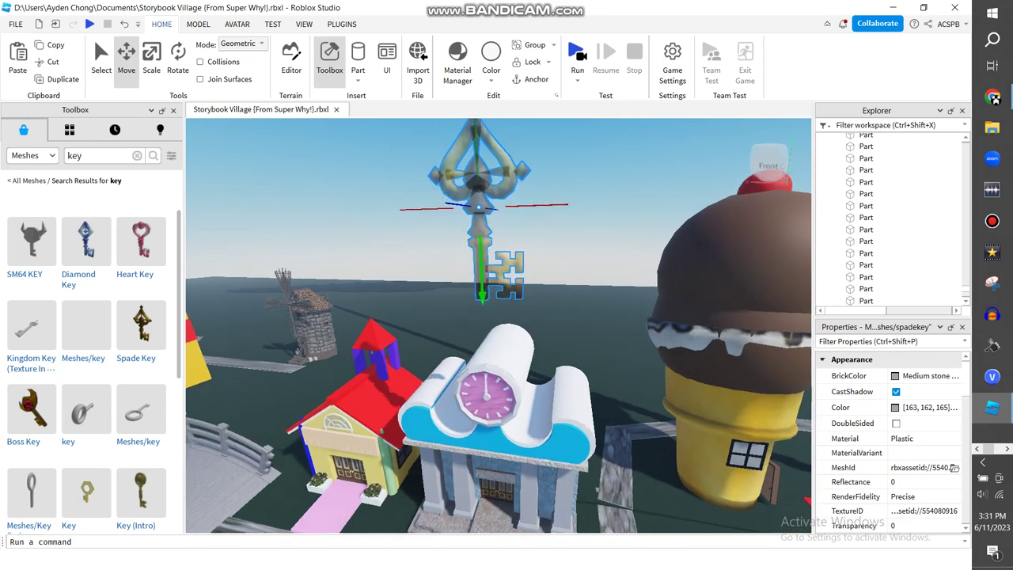
{"action": "key", "text": "f"}
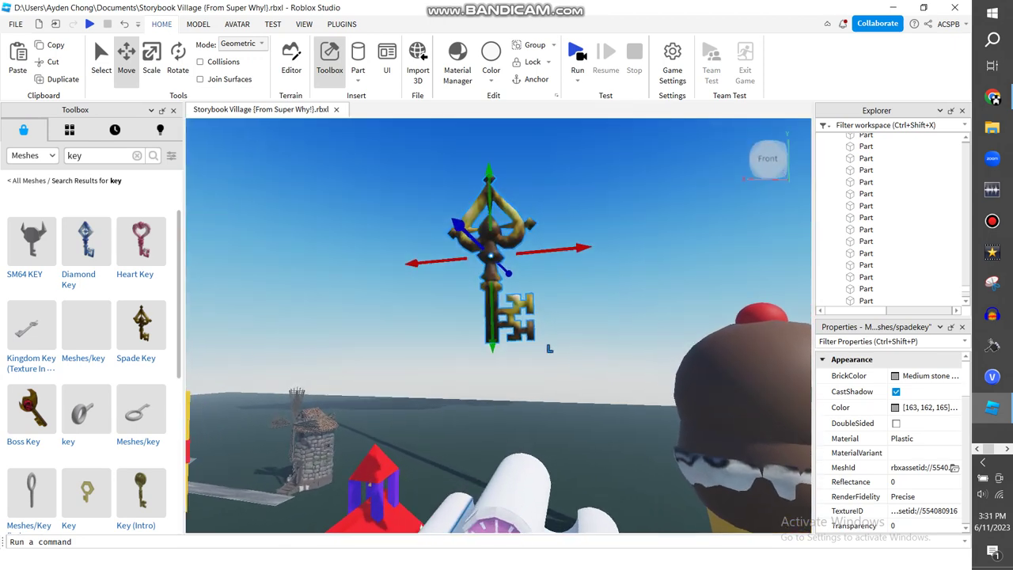
{"action": "scroll", "coordinate": [498, 325], "scroll_direction": "down", "scroll_amount": 3}
{"action": "key", "text": "f"}
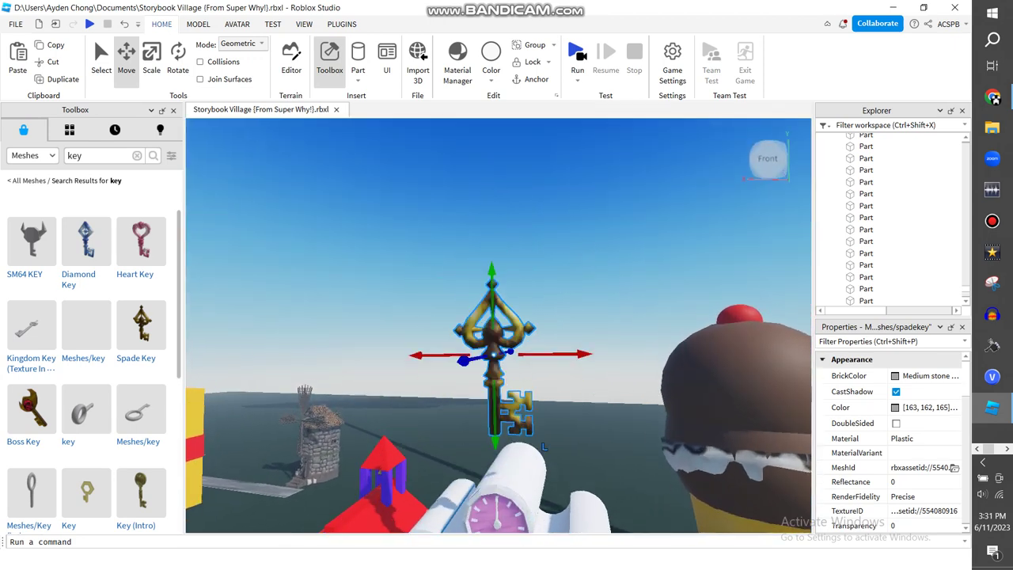
{"action": "key", "text": "ctrl+r"}
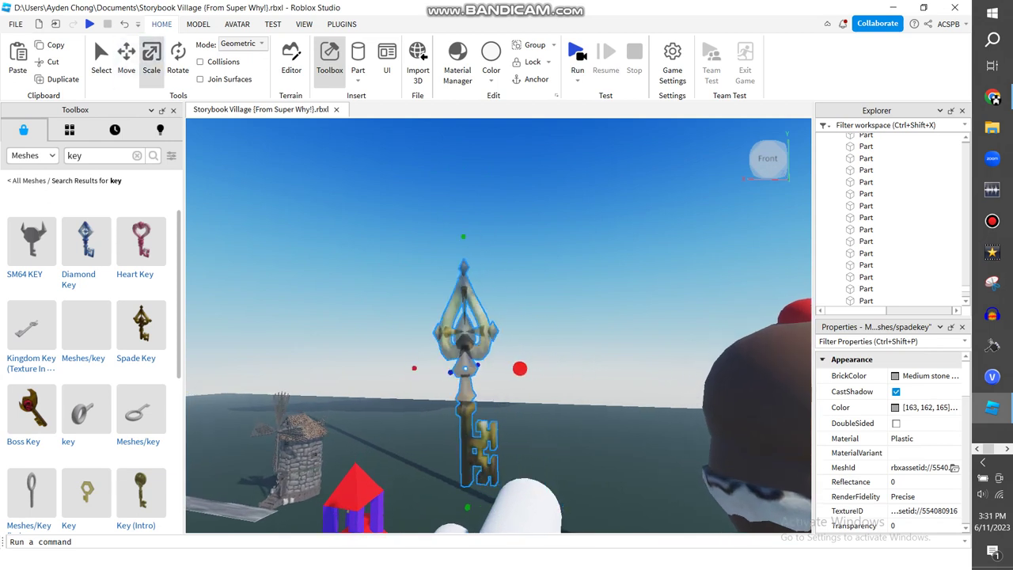
{"action": "key", "text": "ctrl+t"}
{"action": "key", "text": "ctrl+r"}
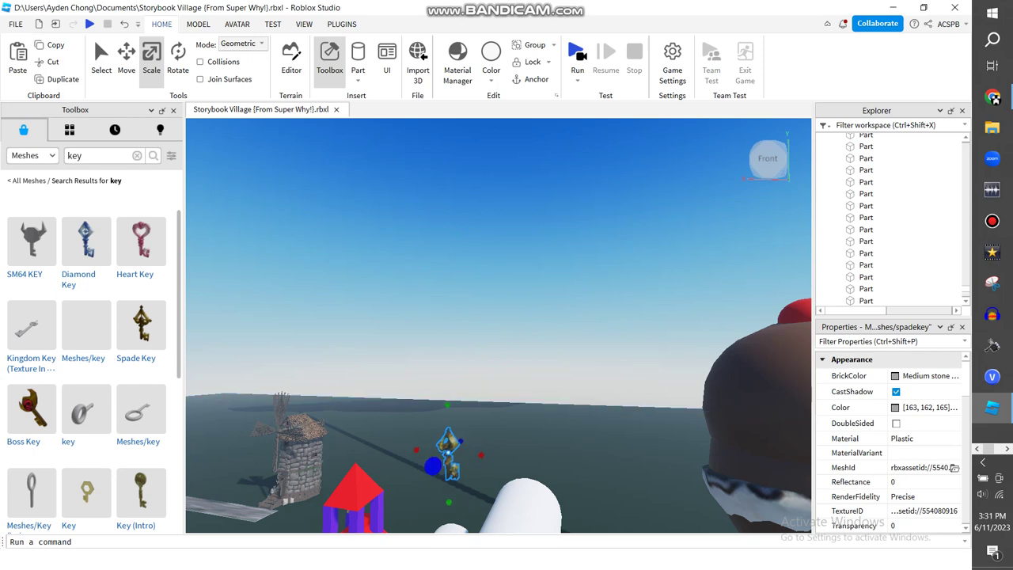
Step: Anchor the small Spade Key upright above the top edge of the clock face
{"action": "right_click_drag", "start_coordinate": [498, 316], "coordinate": [498, 372]}
{"action": "key", "text": "w"}
{"action": "right_click_drag", "start_coordinate": [499, 317], "coordinate": [498, 396]}
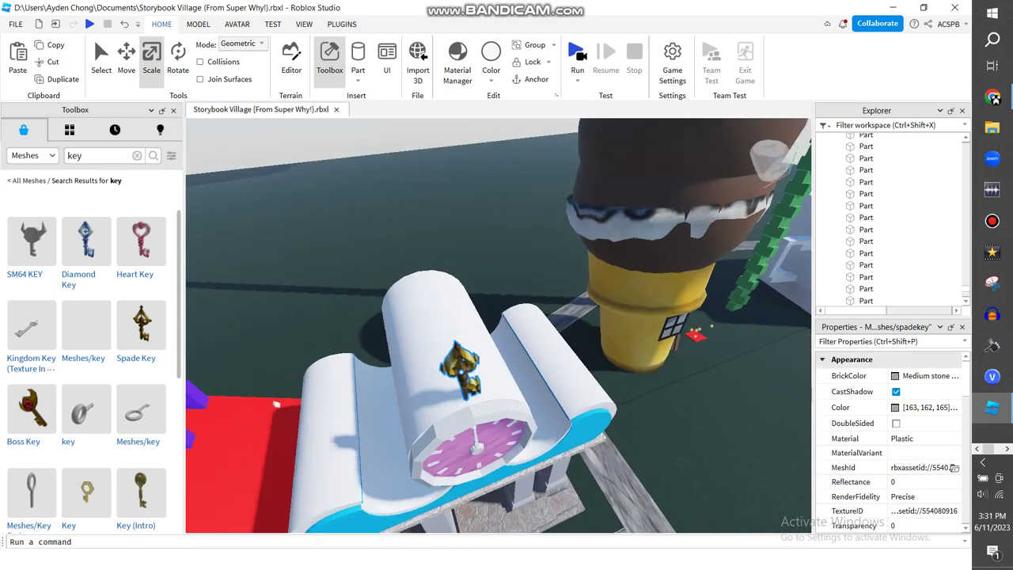
{"action": "left_click", "coordinate": [528, 79]}
{"action": "key", "text": "w"}
{"action": "right_click_drag", "start_coordinate": [498, 356], "coordinate": [498, 316]}
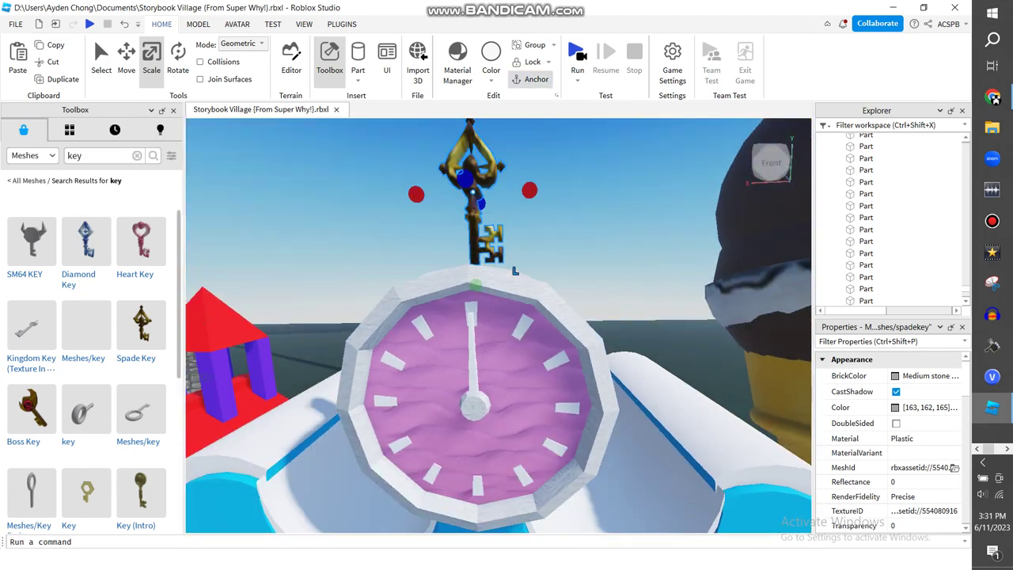
Step: Lower the Spade Key onto the clock's upper rim and adjust its size until it sits as a small ornament
{"action": "key", "text": "ctrl+2"}
{"action": "right_click_drag", "start_coordinate": [499, 356], "coordinate": [499, 316]}
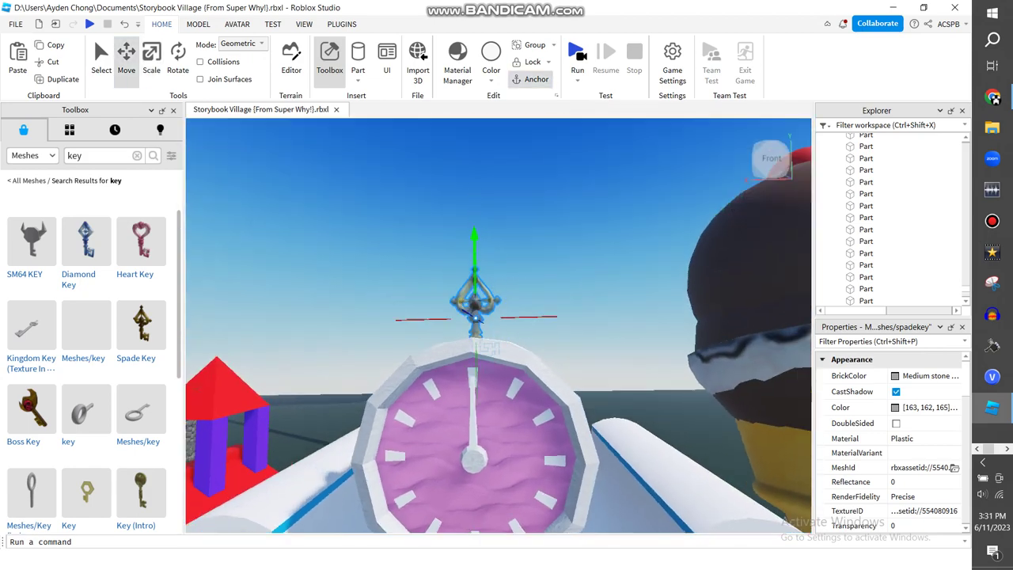
{"action": "key", "text": "ctrl+4"}
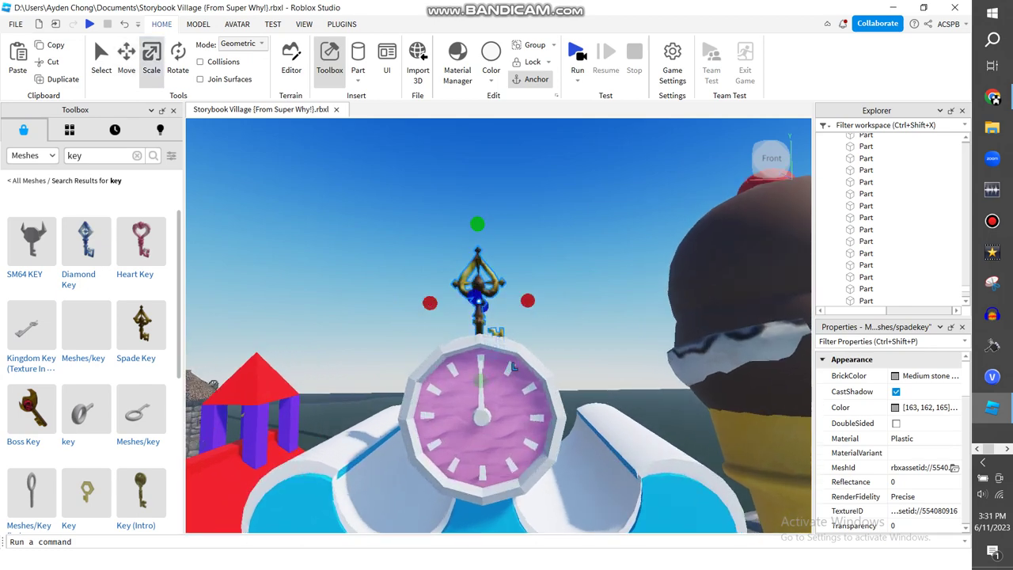
{"action": "key", "text": "ctrl+2"}
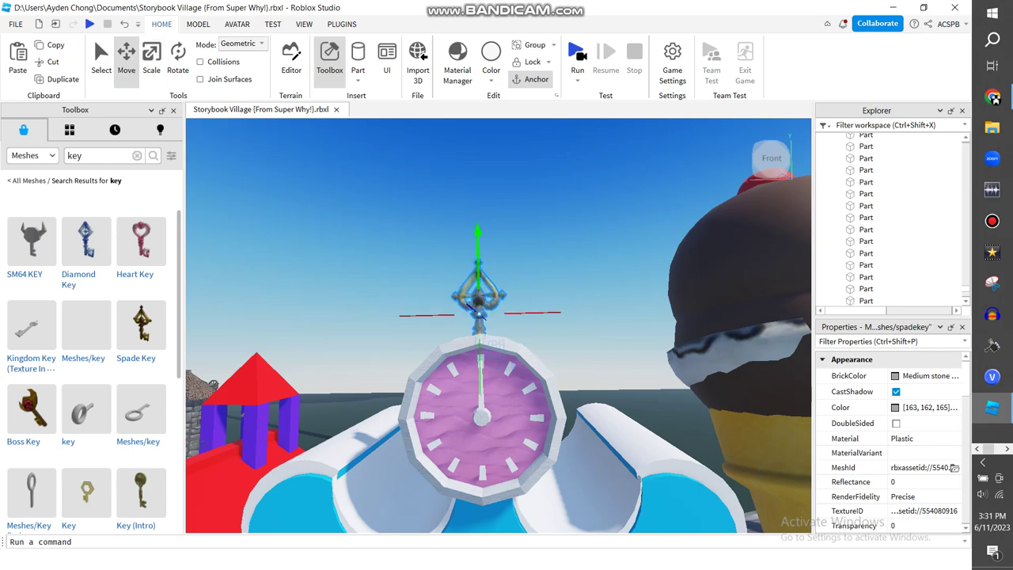
{"action": "scroll", "coordinate": [499, 324], "scroll_direction": "up", "scroll_amount": 3}
{"action": "scroll", "coordinate": [499, 324], "scroll_direction": "down", "scroll_amount": 8}
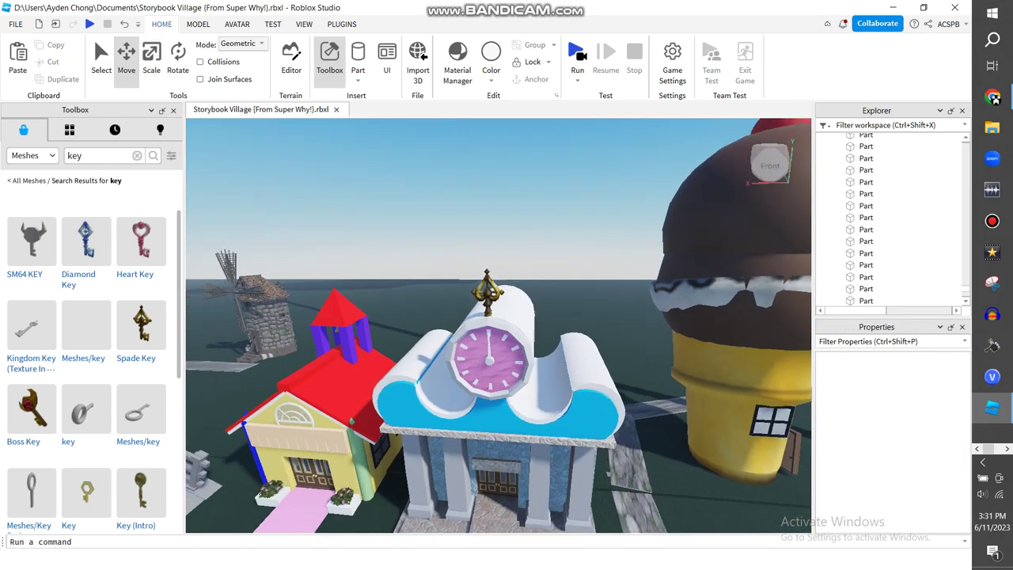
{"action": "scroll", "coordinate": [499, 324], "scroll_direction": "down", "scroll_amount": 4}
{"action": "scroll", "coordinate": [499, 325], "scroll_direction": "up", "scroll_amount": 3}
{"action": "key", "text": "ctrl+1"}
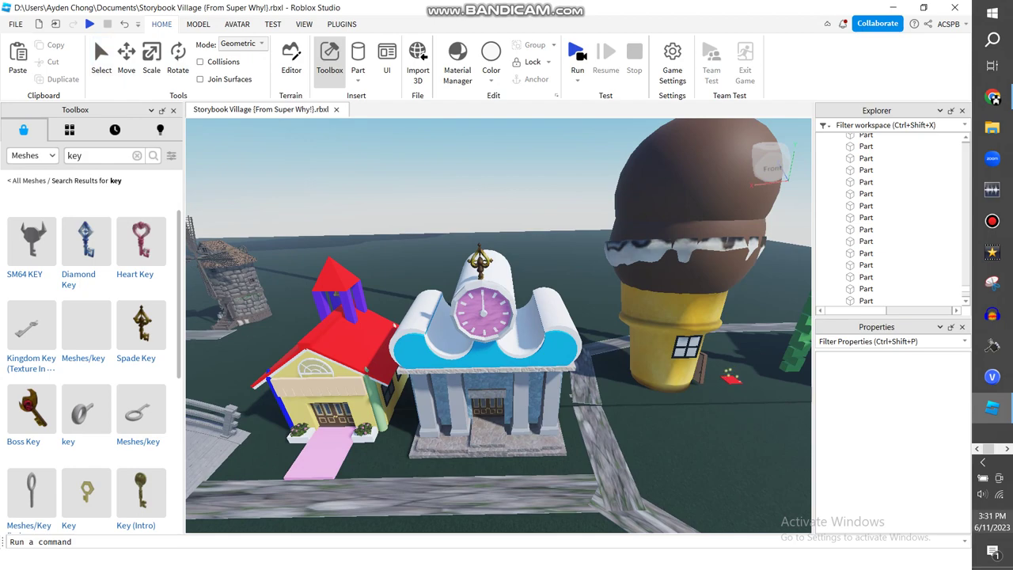
Step: Switch to the Super Why reference video, pause it on the village overview, and compare that layout with the modelled village
{"action": "key", "text": "alt+Tab"}
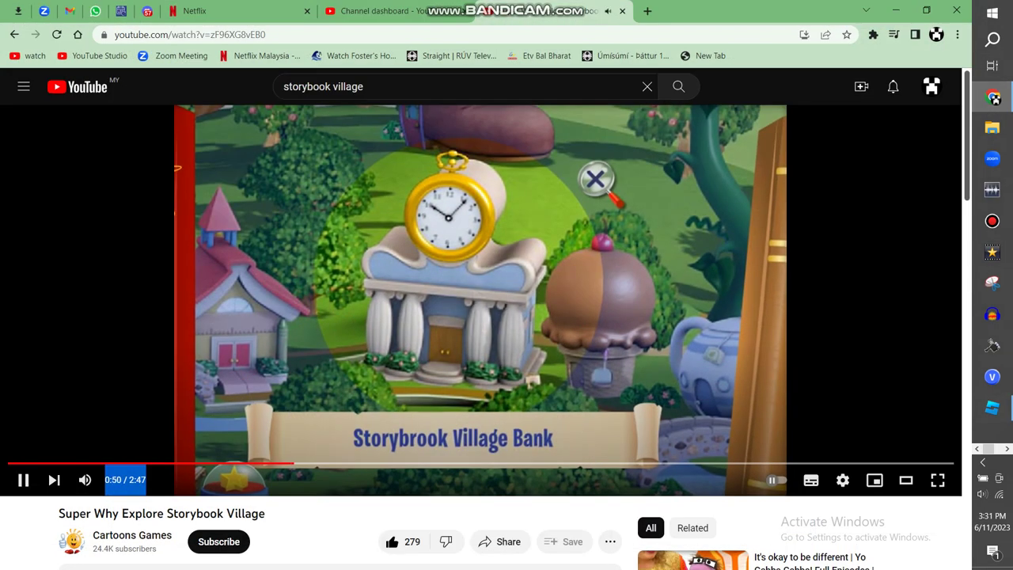
{"action": "key", "text": "space"}
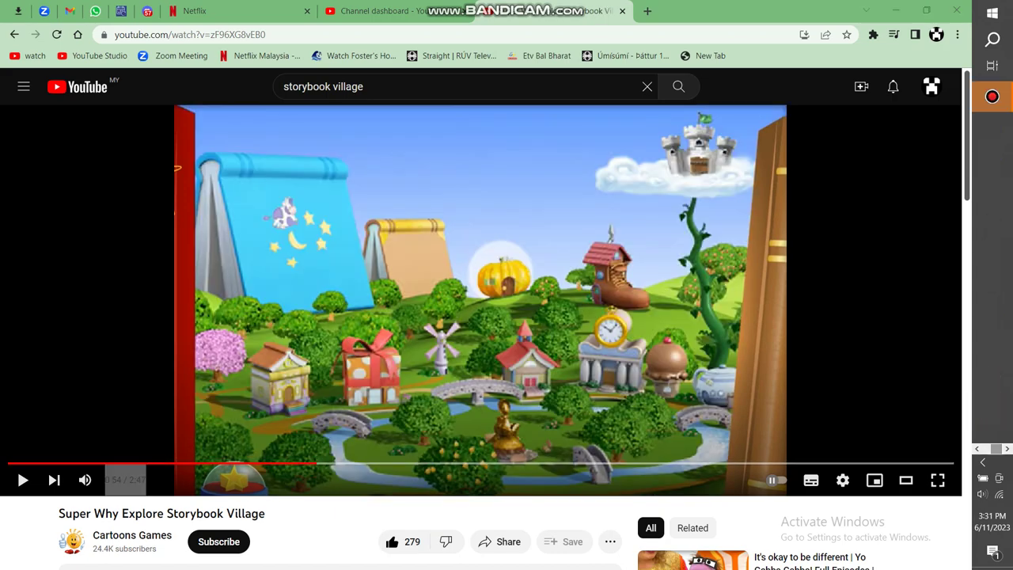
{"action": "key", "text": "w"}
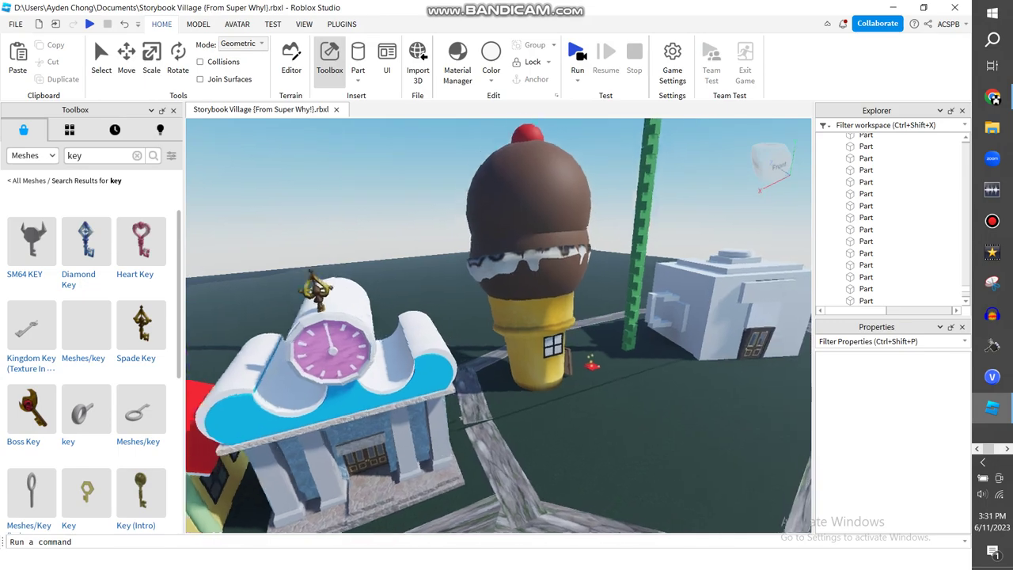
{"action": "key", "text": "w"}
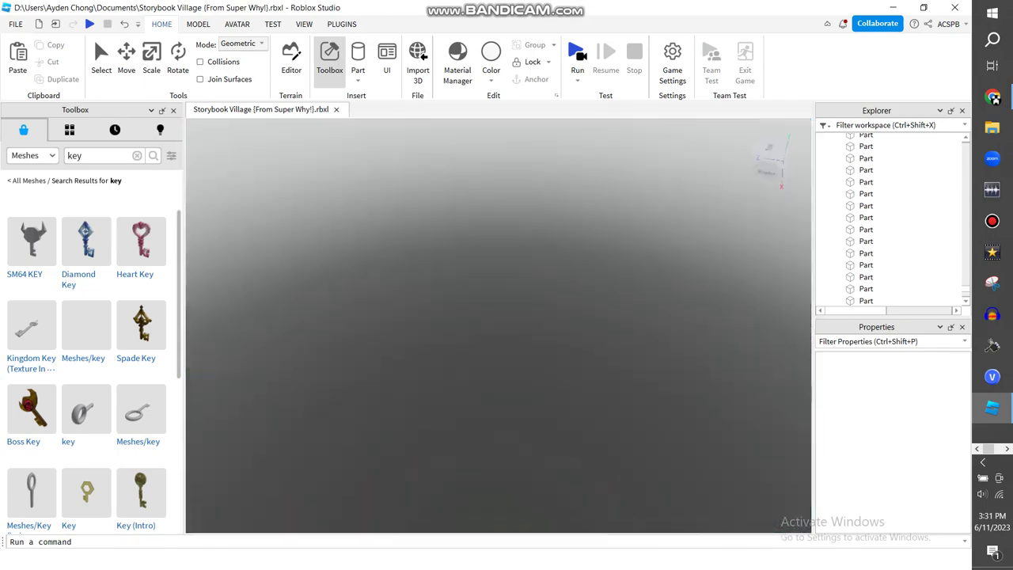
{"action": "key", "text": "s"}
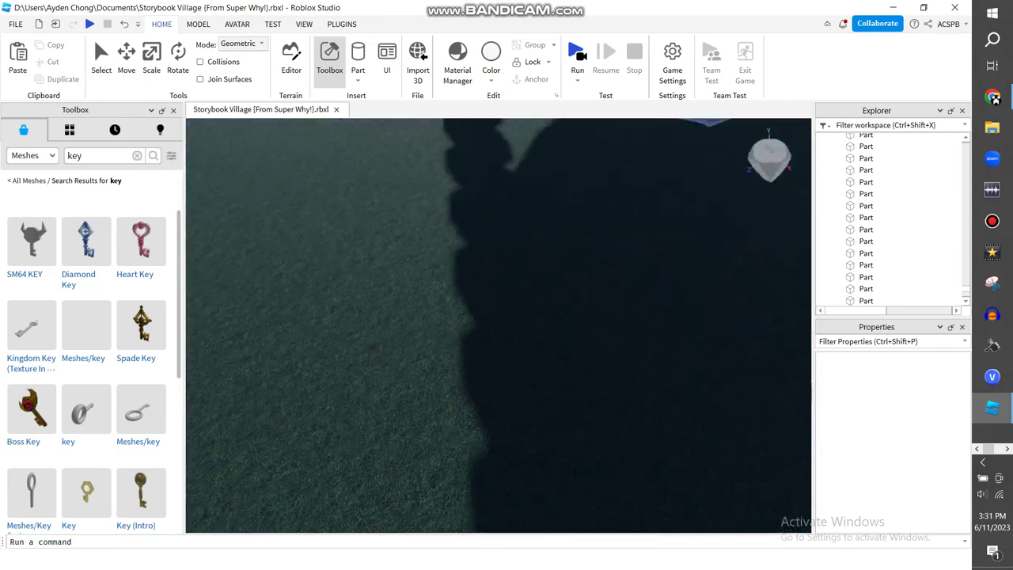
{"action": "key", "text": "w"}
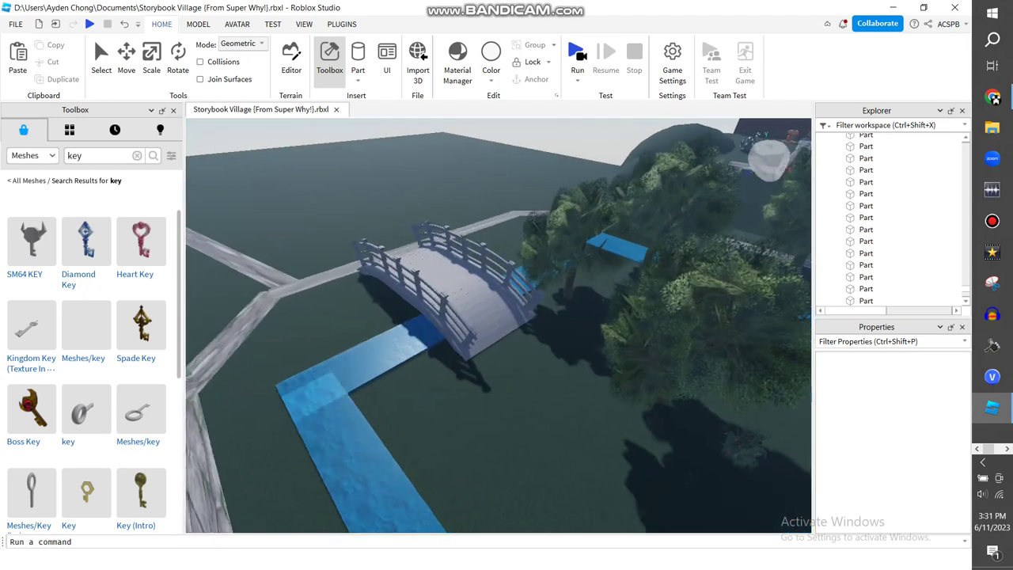
{"action": "key", "text": "s"}
{"action": "key", "text": "alt+Tab"}
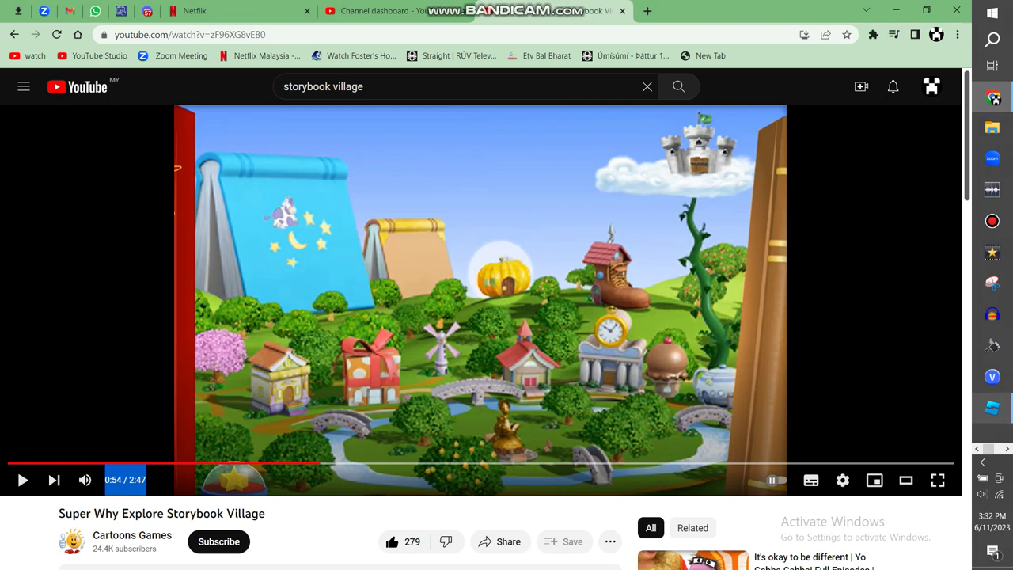
{"action": "key", "text": "alt+Tab"}
Step: Insert a sphere part on the grass and enlarge it to a giant dome behind the village buildings
{"action": "key", "text": "w"}
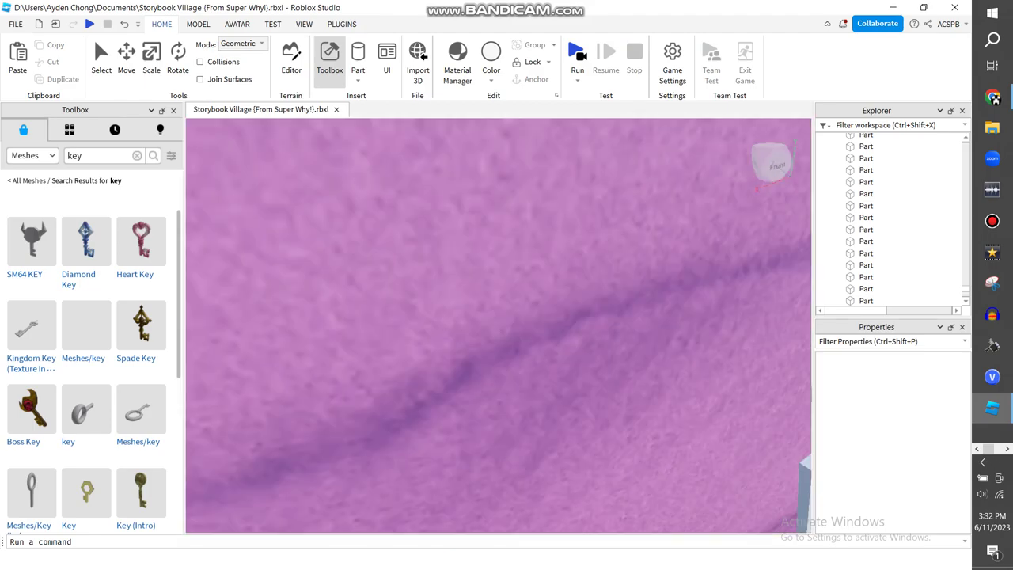
{"action": "key", "text": "s"}
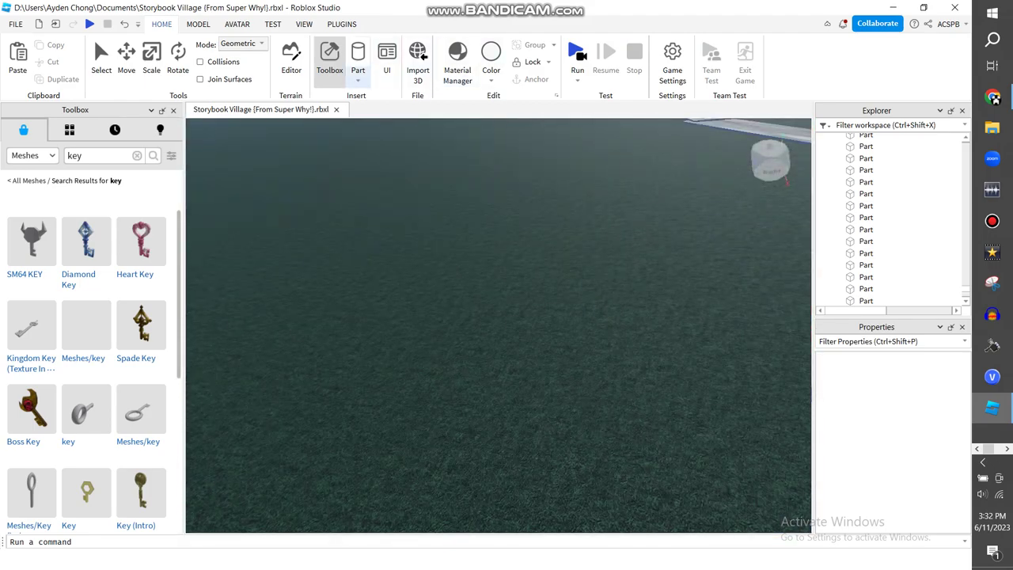
{"action": "left_click", "coordinate": [357, 79]}
{"action": "left_click", "coordinate": [376, 109]}
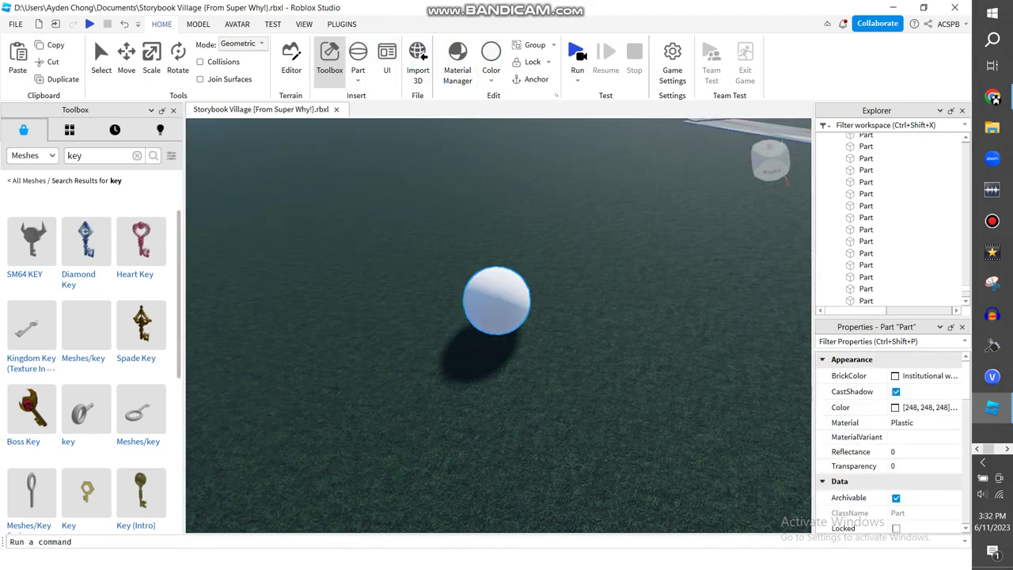
{"action": "key", "text": "w"}
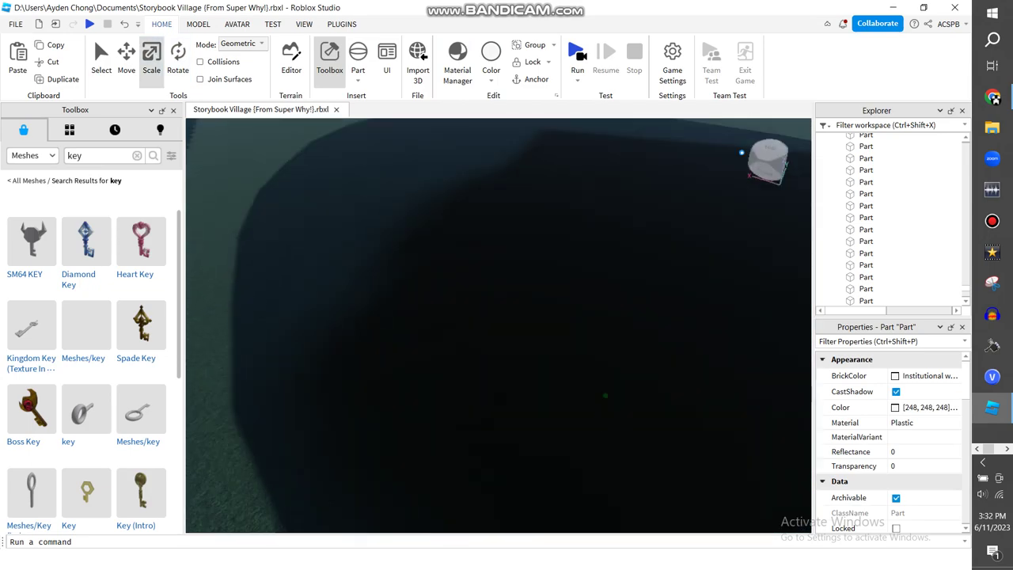
{"action": "key", "text": "s"}
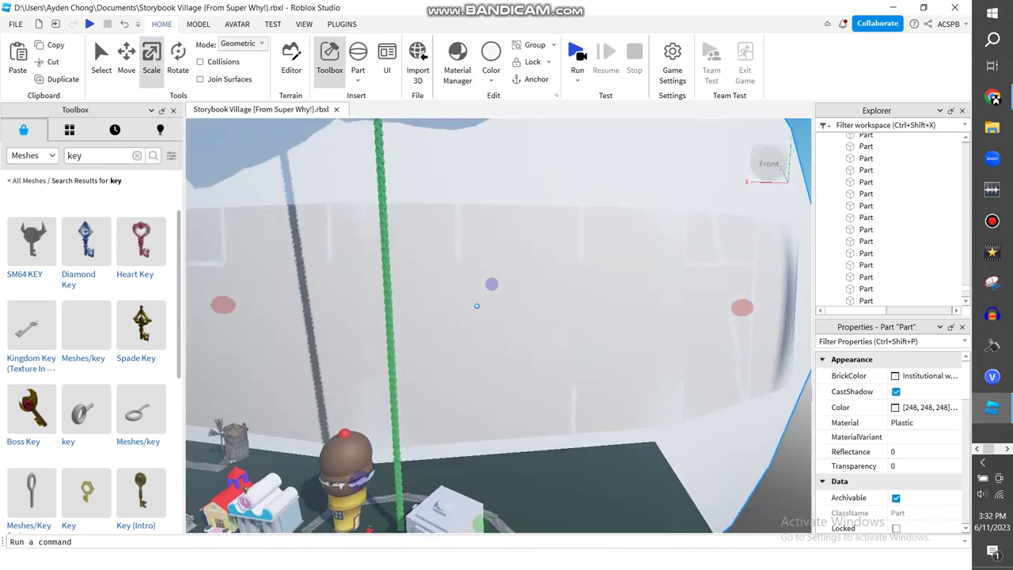
{"action": "key", "text": "w"}
{"action": "key", "text": "ctrl+2"}
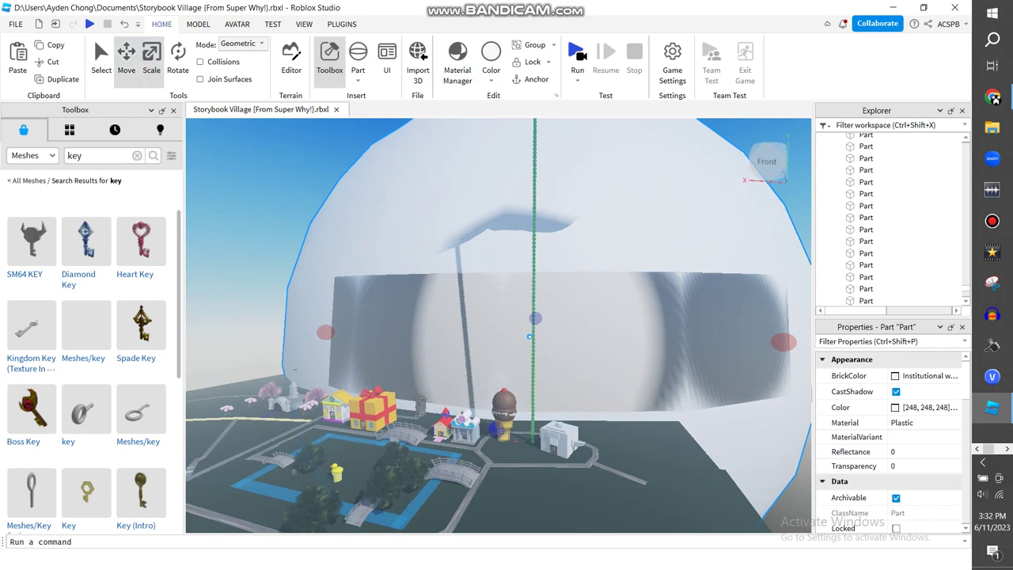
Step: Try to position the giant sphere as a hill sunk into the ground behind the village, and remove it
{"action": "key", "text": "s"}
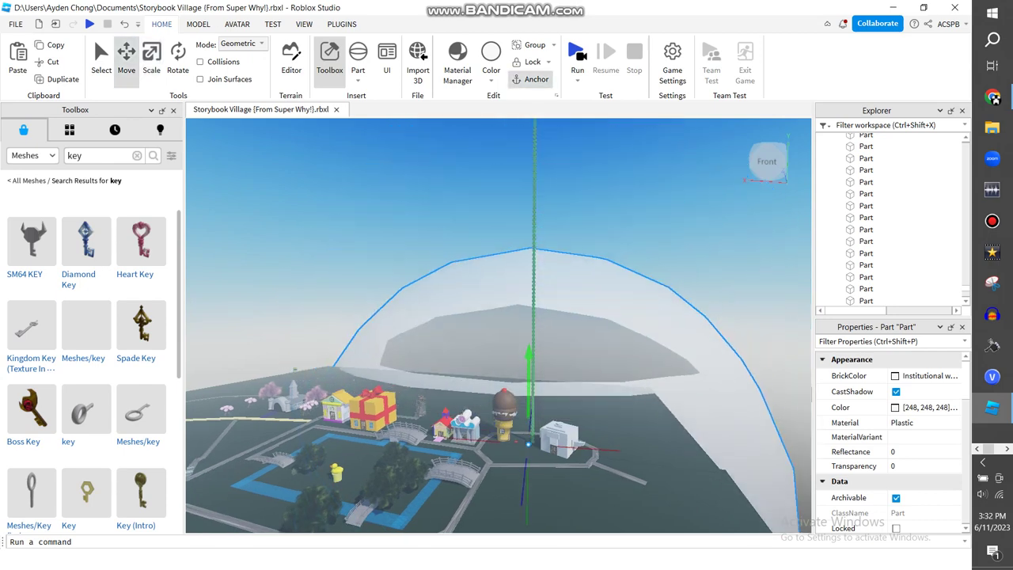
{"action": "key", "text": "f"}
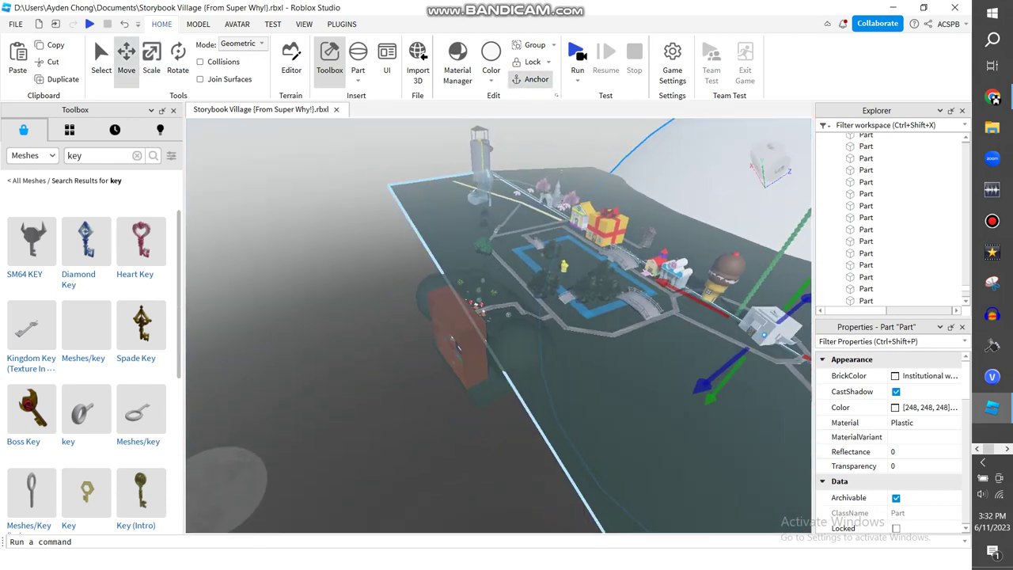
{"action": "key", "text": "a"}
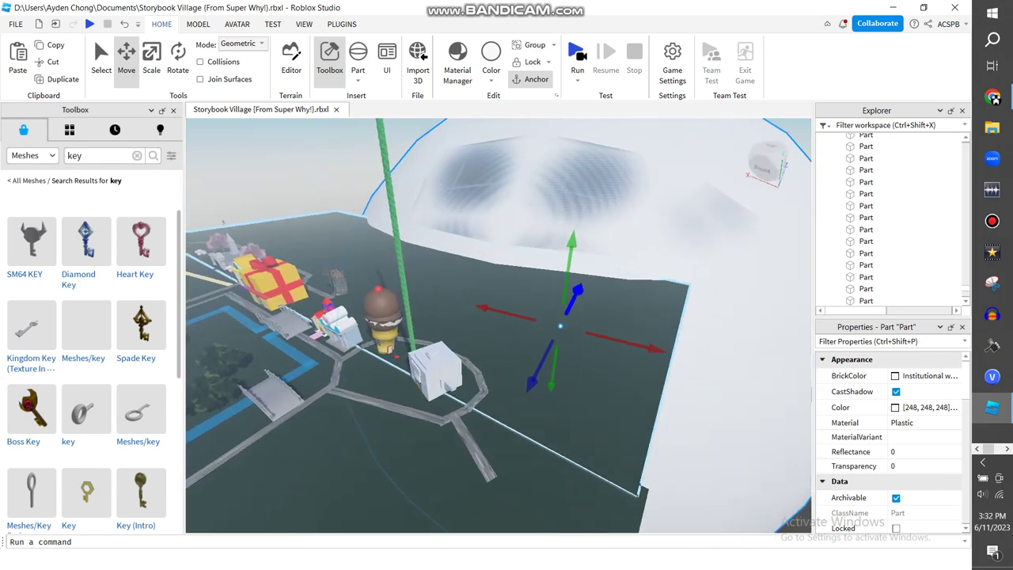
{"action": "key", "text": "w"}
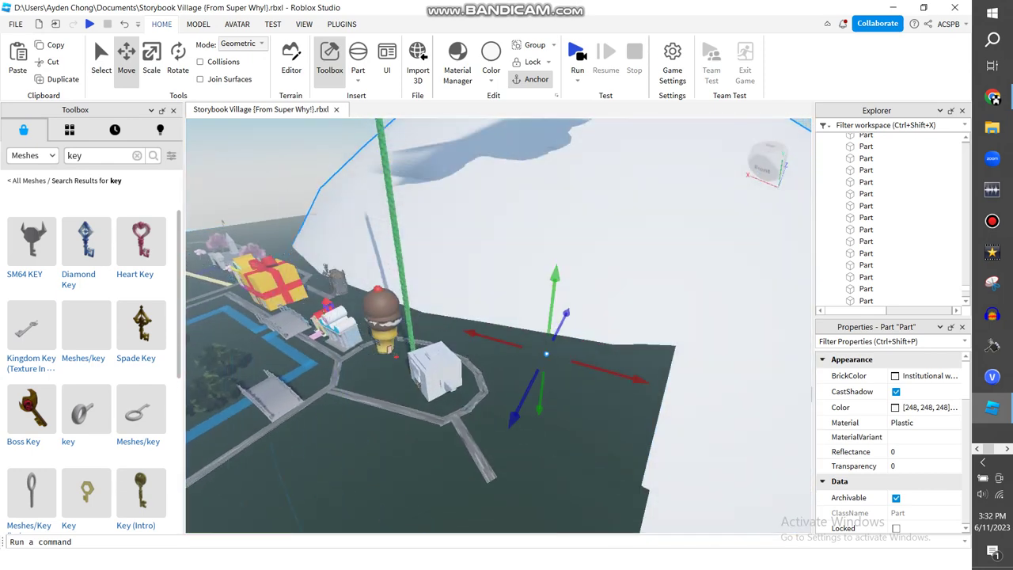
{"action": "right_click", "coordinate": [520, 432]}
{"action": "left_click", "coordinate": [550, 108]}
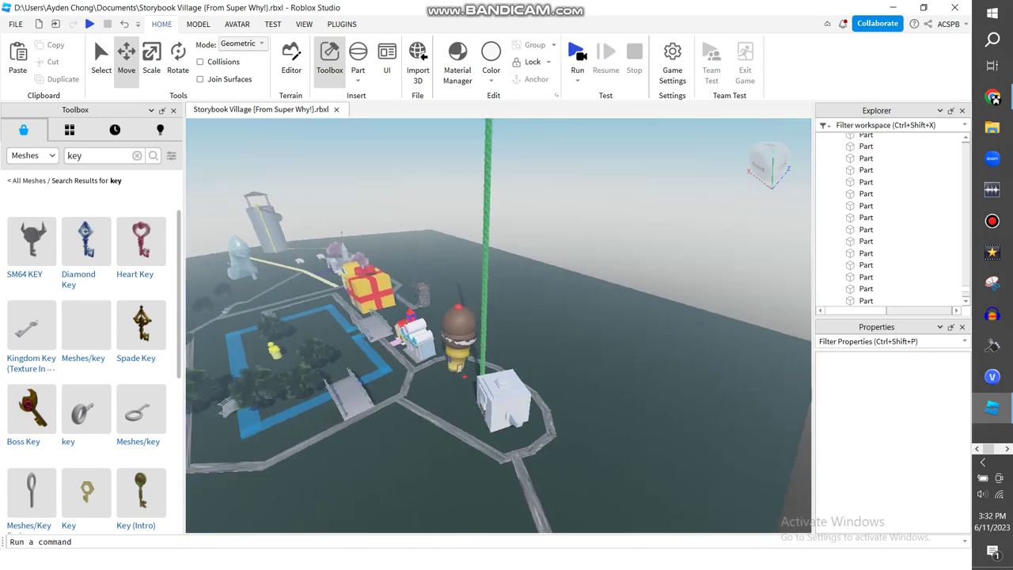
Step: Search the Toolbox meshes for "hill" and insert the Hill 2 Grass mesh on the ground behind the village
{"action": "key", "text": "w"}
{"action": "right_click_drag", "start_coordinate": [499, 325], "coordinate": [439, 319]}
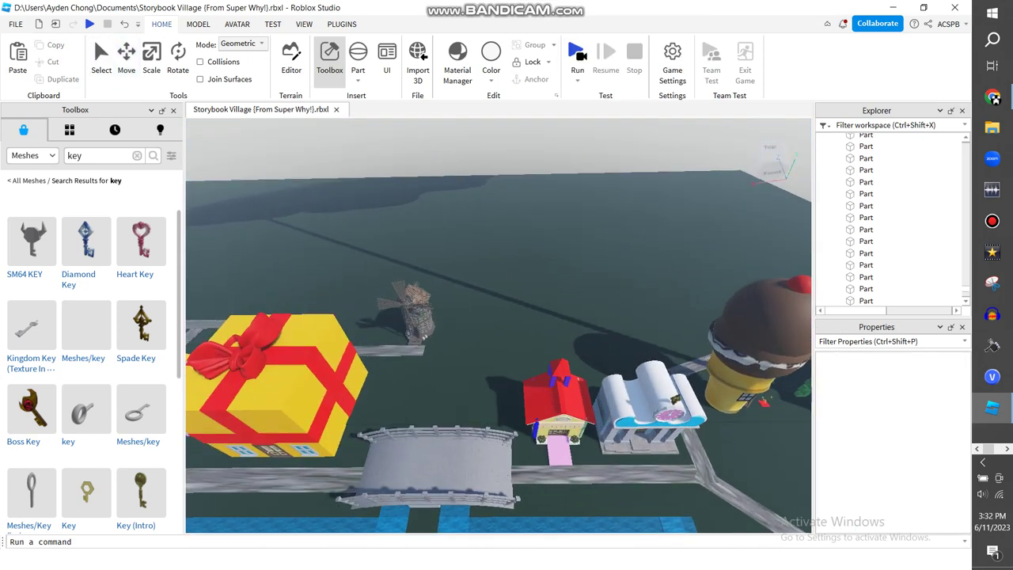
{"action": "key", "text": "alt+Tab"}
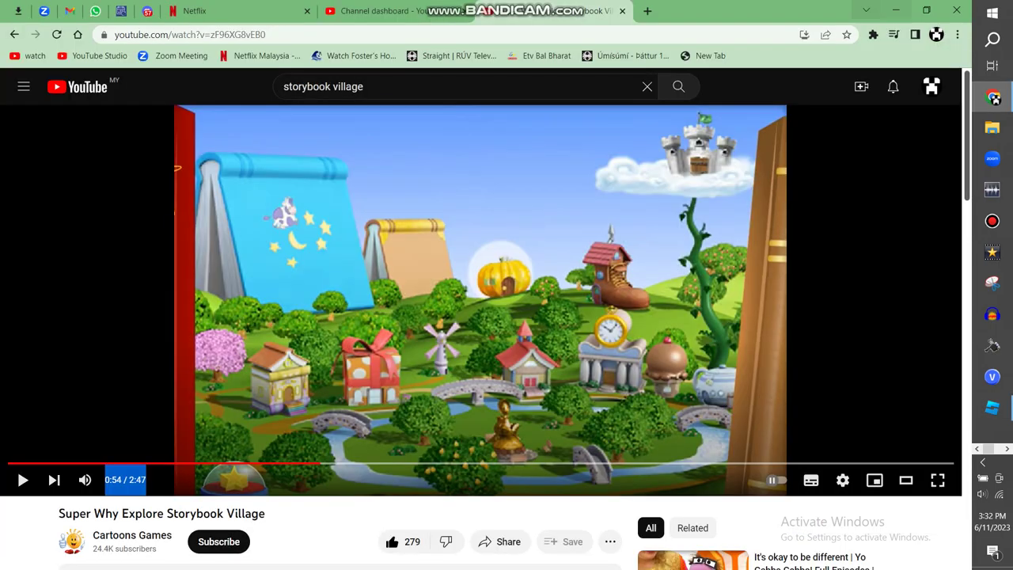
{"action": "key", "text": "alt+Tab"}
{"action": "left_click", "coordinate": [31, 155]}
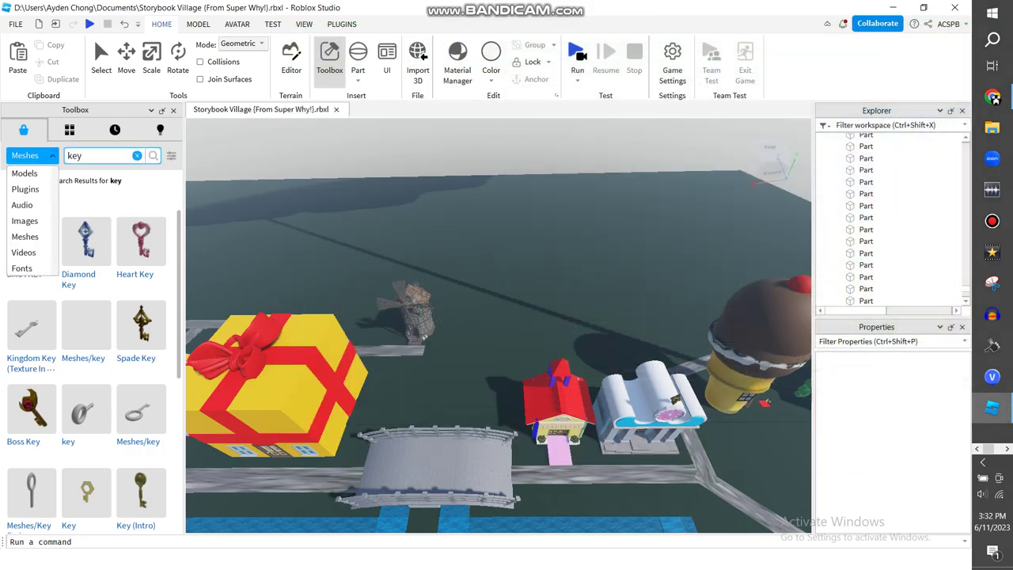
{"action": "left_click", "coordinate": [24, 236]}
{"action": "type", "text": "hill"}
{"action": "key", "text": "Return"}
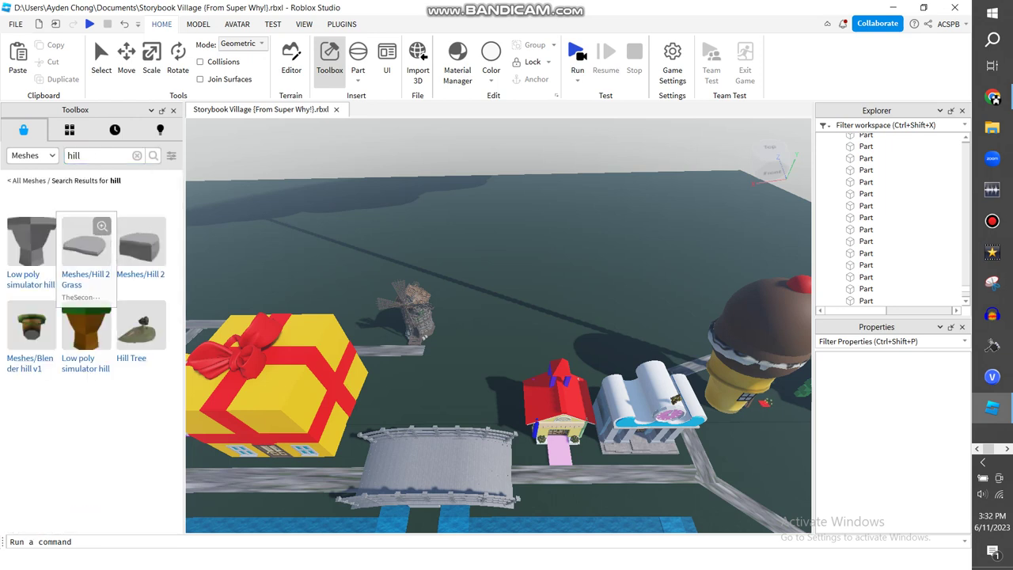
{"action": "left_click", "coordinate": [85, 245]}
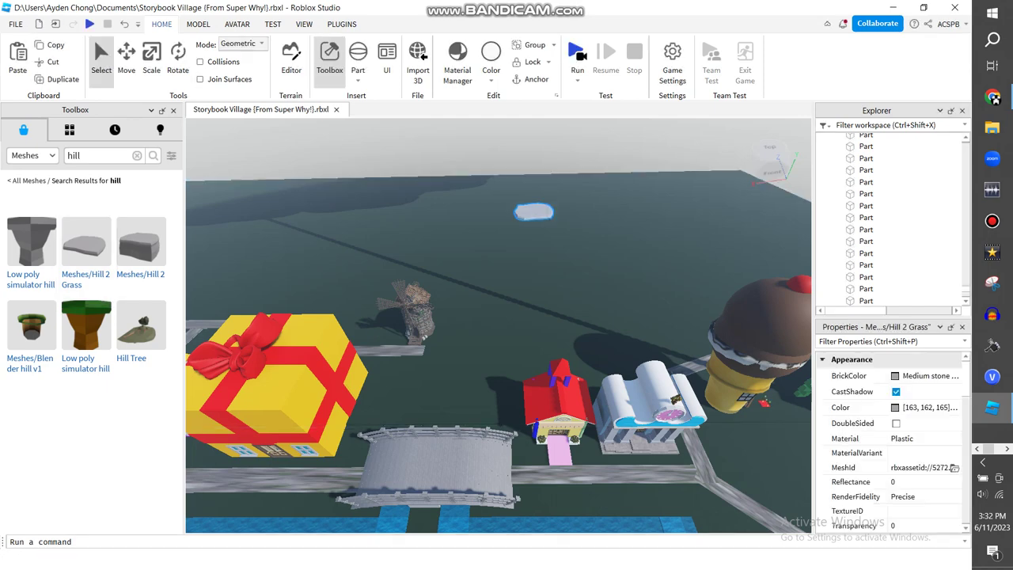
Step: Place the hill mesh behind the red-roofed house and bank, and stretch it into a wide, deep mound beside the windmill
{"action": "scroll", "coordinate": [499, 395], "scroll_direction": "up", "scroll_amount": 2}
{"action": "key", "text": "ctrl+3"}
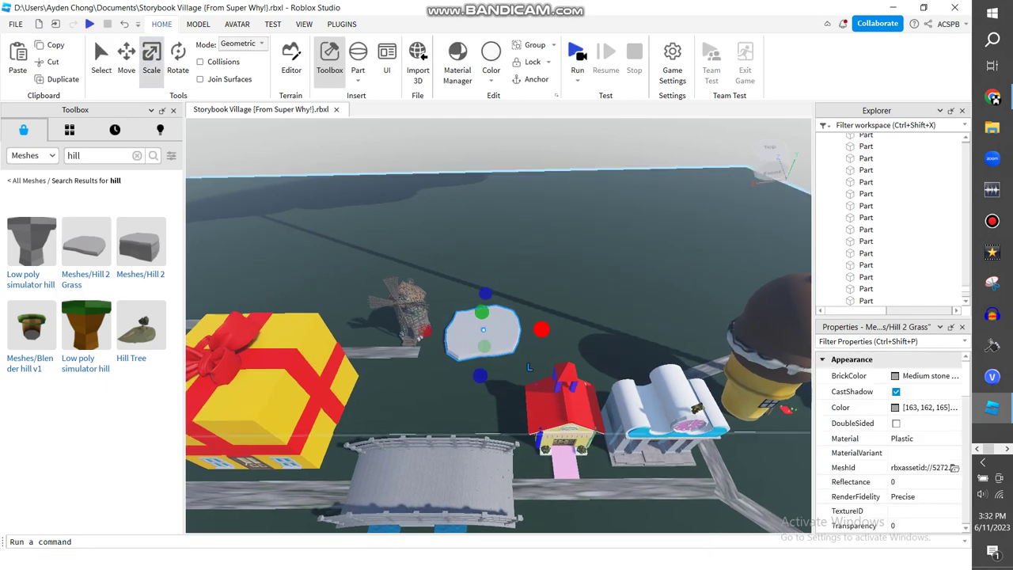
{"action": "scroll", "coordinate": [499, 395], "scroll_direction": "up", "scroll_amount": 1}
{"action": "right_click_drag", "start_coordinate": [498, 324], "coordinate": [455, 310]}
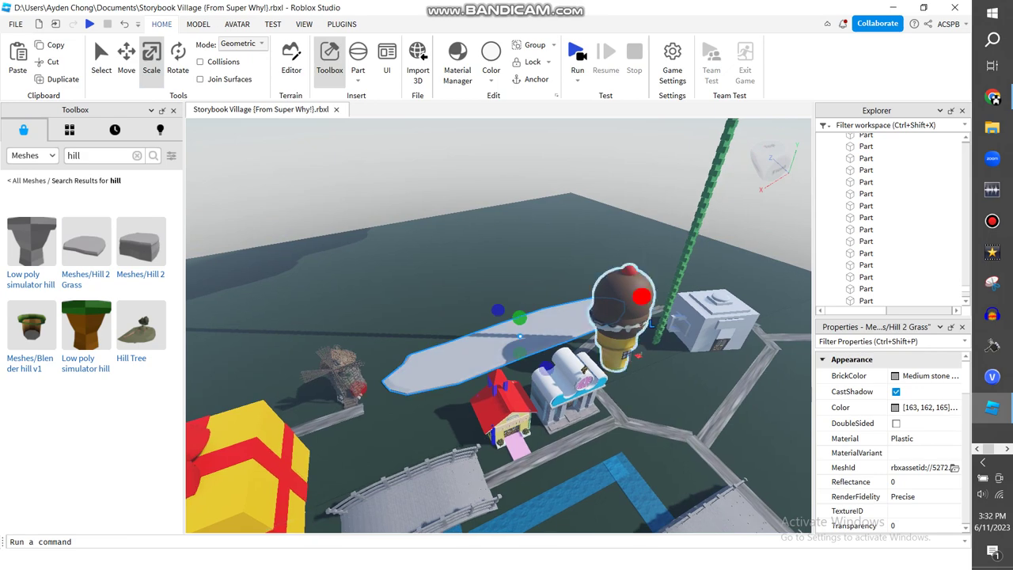
{"action": "left_click_drag", "start_coordinate": [528, 302], "coordinate": [462, 251]}
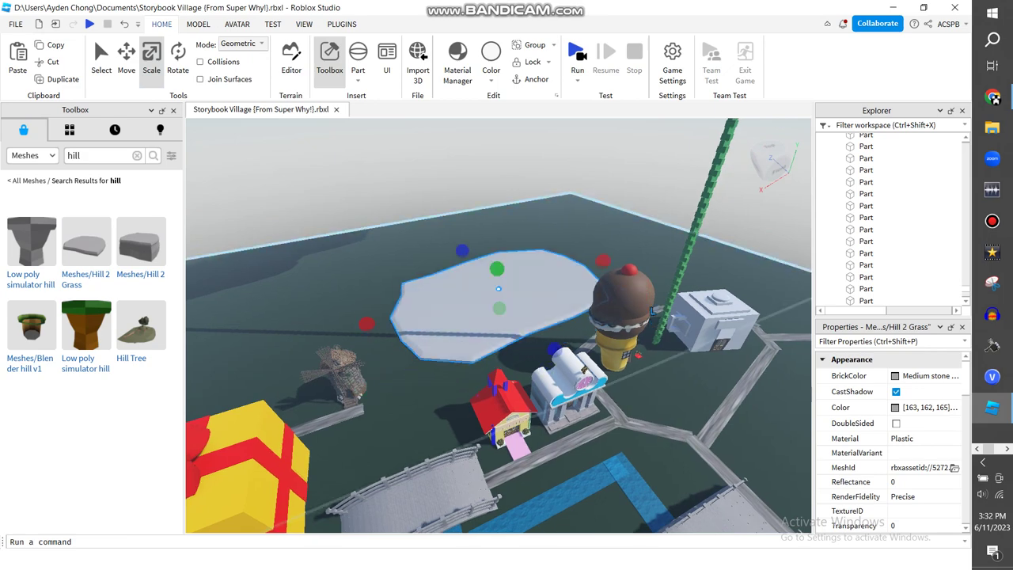
Step: Color the hill mesh Forest green and apply the Grass material to it
{"action": "left_click", "coordinate": [491, 79]}
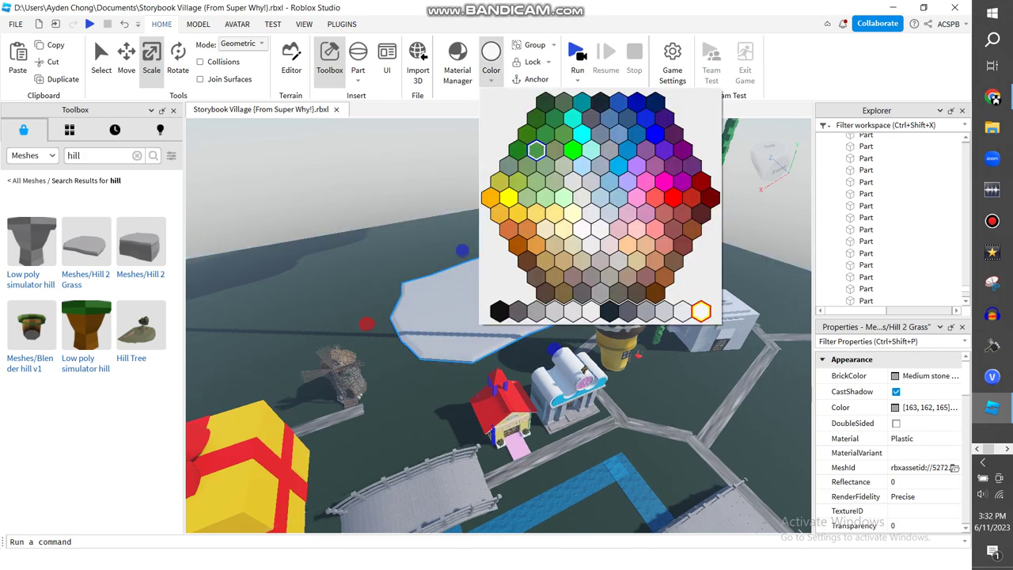
{"action": "left_click", "coordinate": [527, 135]}
{"action": "left_click", "coordinate": [457, 63]}
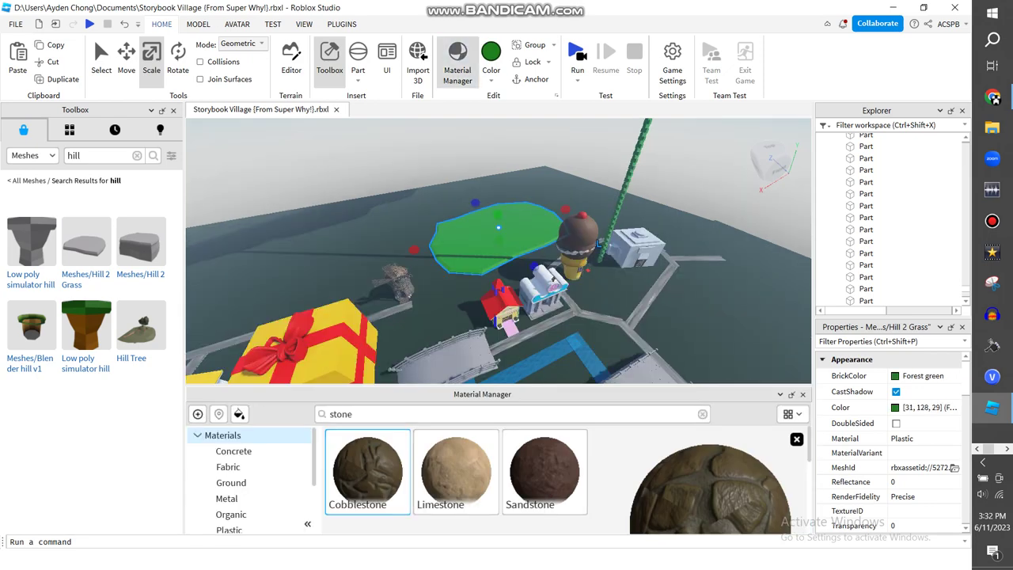
{"action": "type", "text": "gras"}
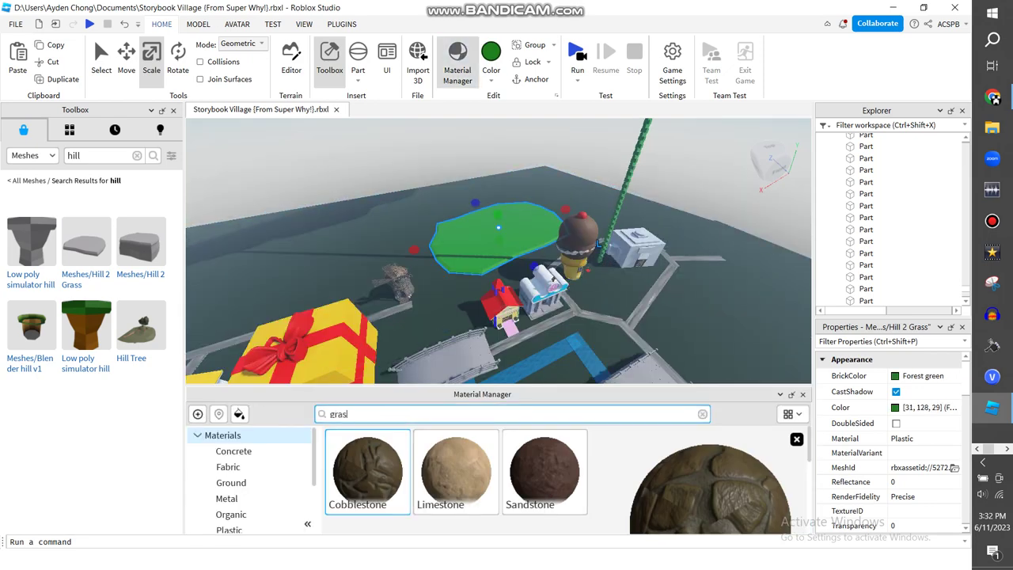
{"action": "type", "text": "s"}
{"action": "left_click", "coordinate": [239, 414]}
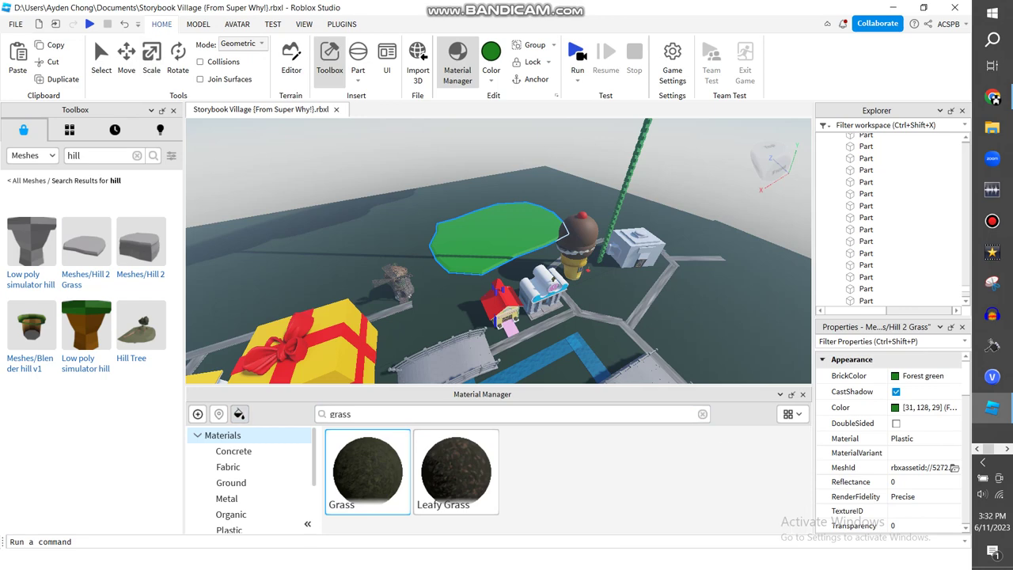
Step: Widen and deepen the Forest green hill mesh so it spans from the windmill to behind the ice cream building and beanstalk
{"action": "left_click", "coordinate": [458, 63]}
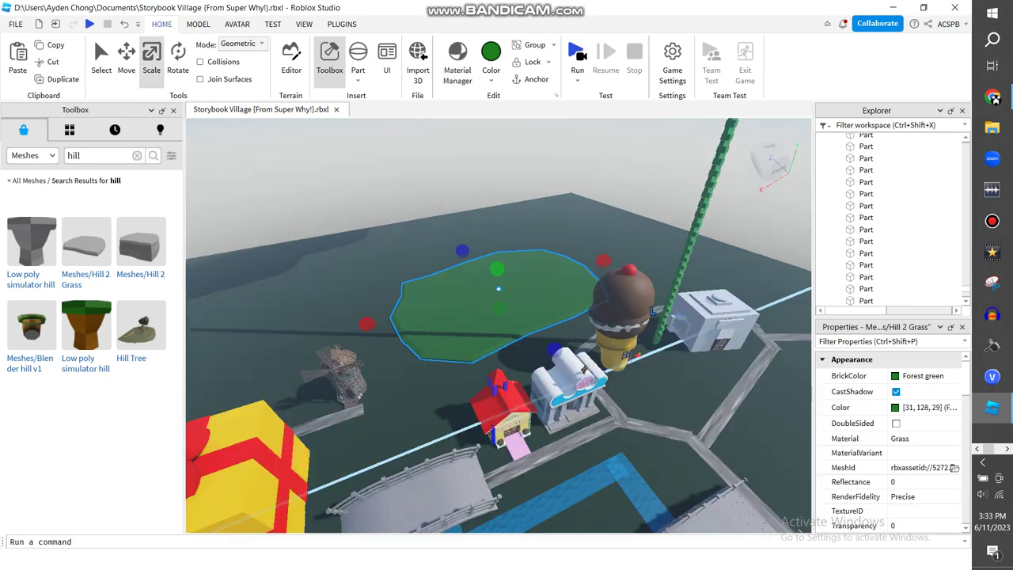
{"action": "left_click_drag", "start_coordinate": [603, 260], "coordinate": [688, 239]}
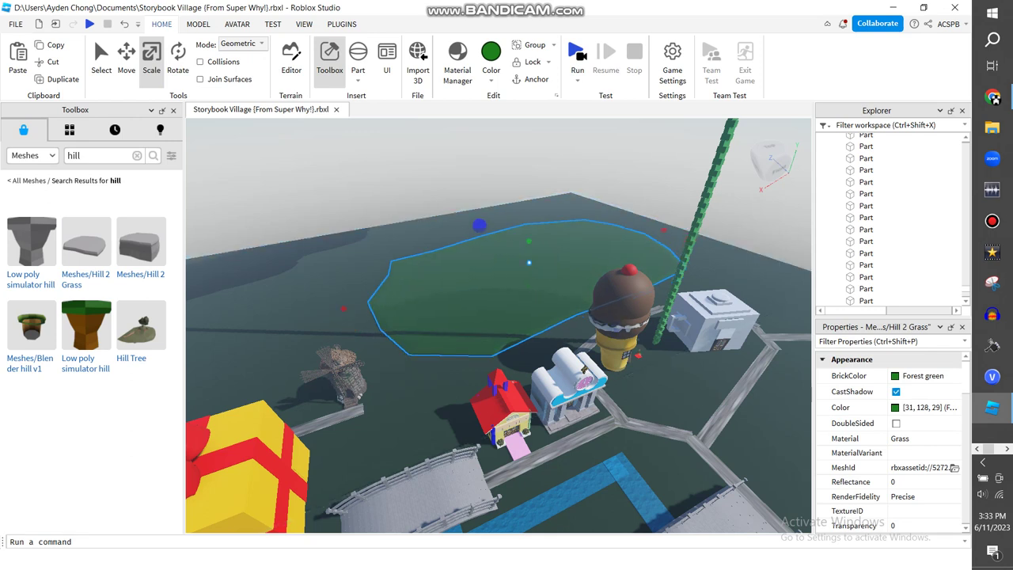
{"action": "left_click_drag", "start_coordinate": [529, 282], "coordinate": [532, 268]}
{"action": "left_click_drag", "start_coordinate": [758, 283], "coordinate": [780, 276]}
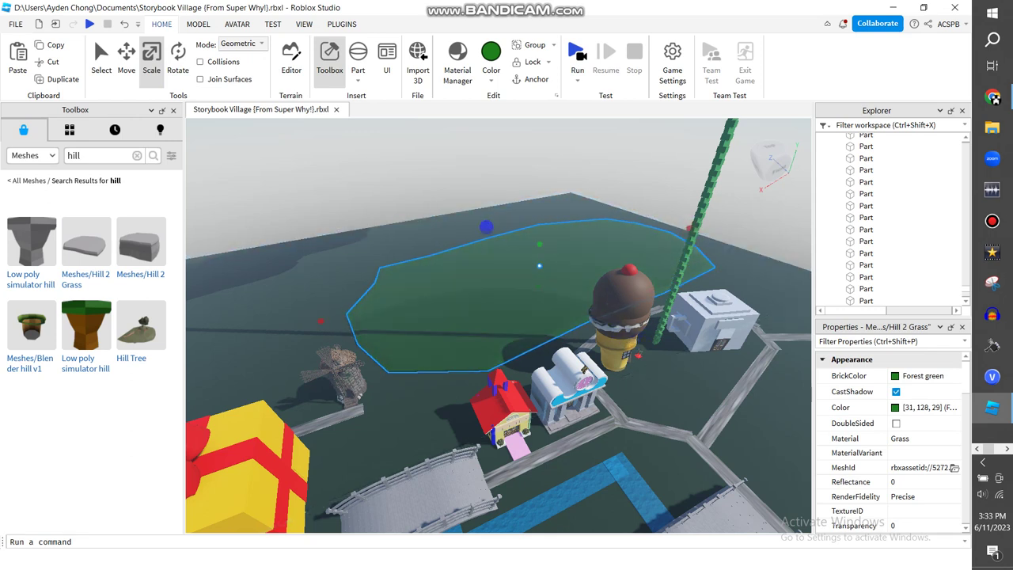
{"action": "right_click_drag", "start_coordinate": [779, 277], "coordinate": [780, 214]}
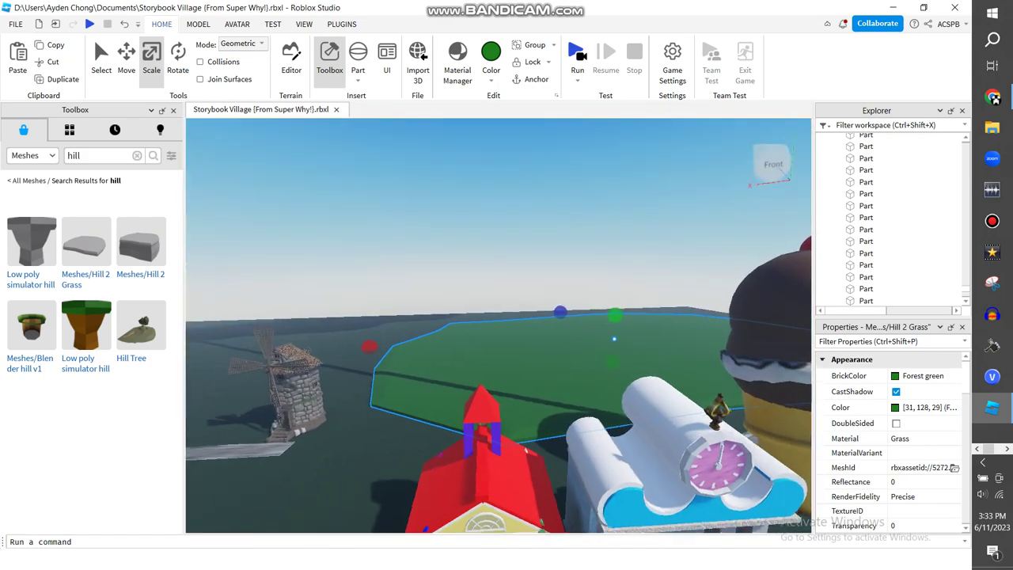
{"action": "key", "text": "a"}
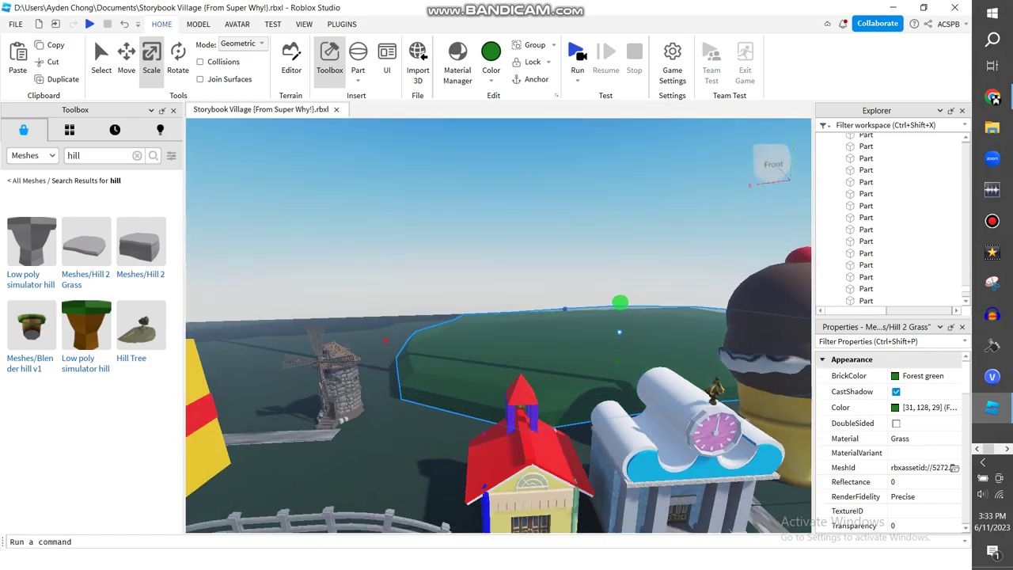
Step: Compare the hill with the Storybook Village reference video in Chrome, and stretch the hill slightly further toward the windmill
{"action": "key", "text": "alt+Tab"}
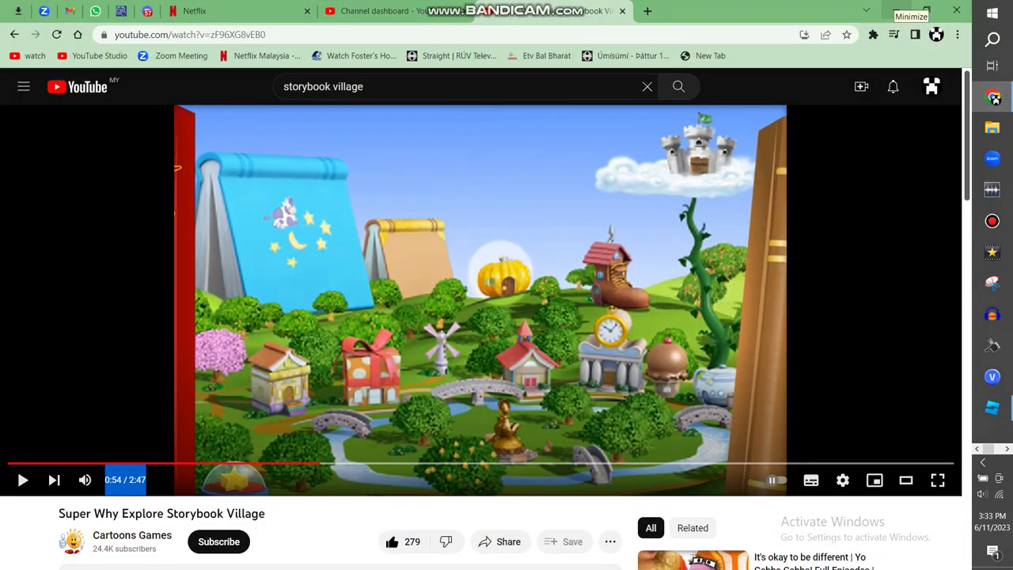
{"action": "key", "text": "alt+Tab"}
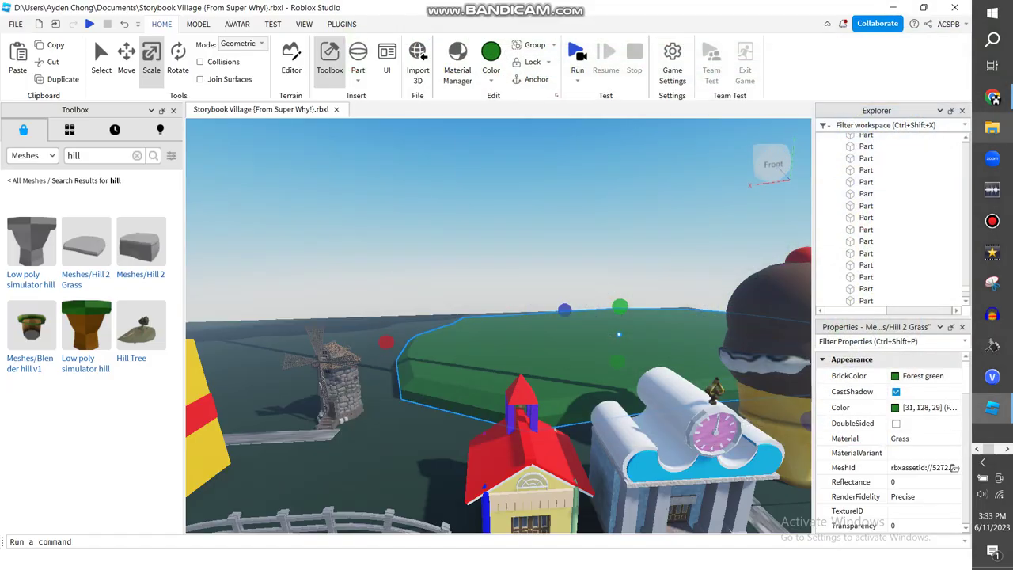
{"action": "key", "text": "alt+Tab"}
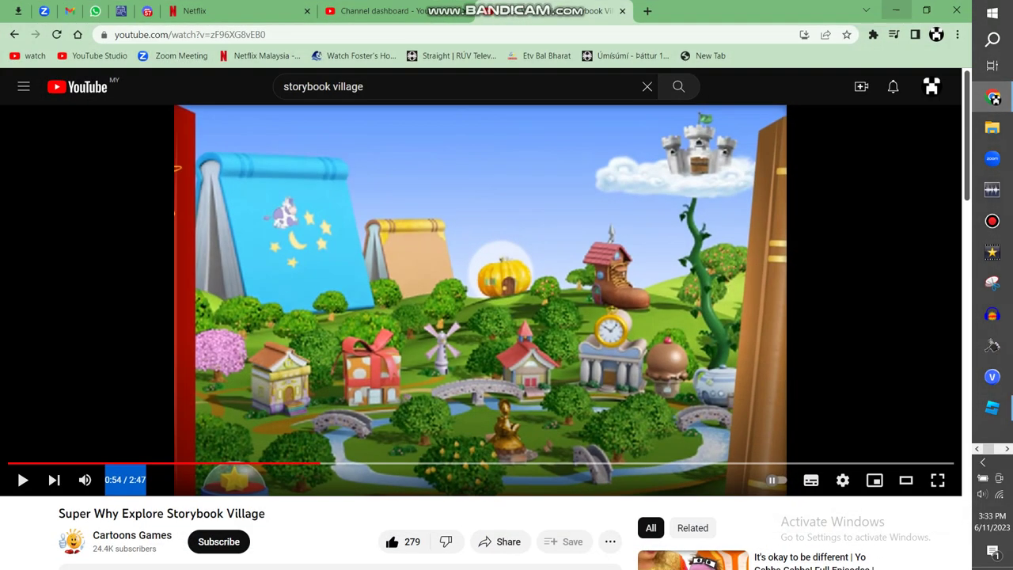
{"action": "key", "text": "alt+Tab"}
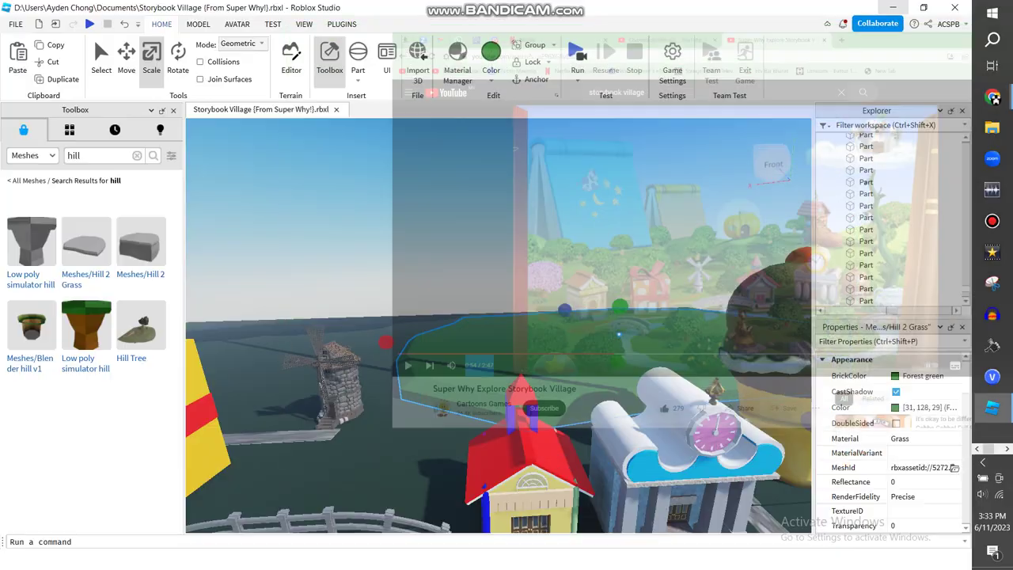
{"action": "left_click_drag", "start_coordinate": [386, 342], "coordinate": [371, 342]}
{"action": "mouse_move", "coordinate": [612, 306]}
{"action": "left_mouse_down"}
{"action": "mouse_move", "coordinate": [610, 282]}
{"action": "mouse_move", "coordinate": [611, 308]}
{"action": "left_mouse_up"}
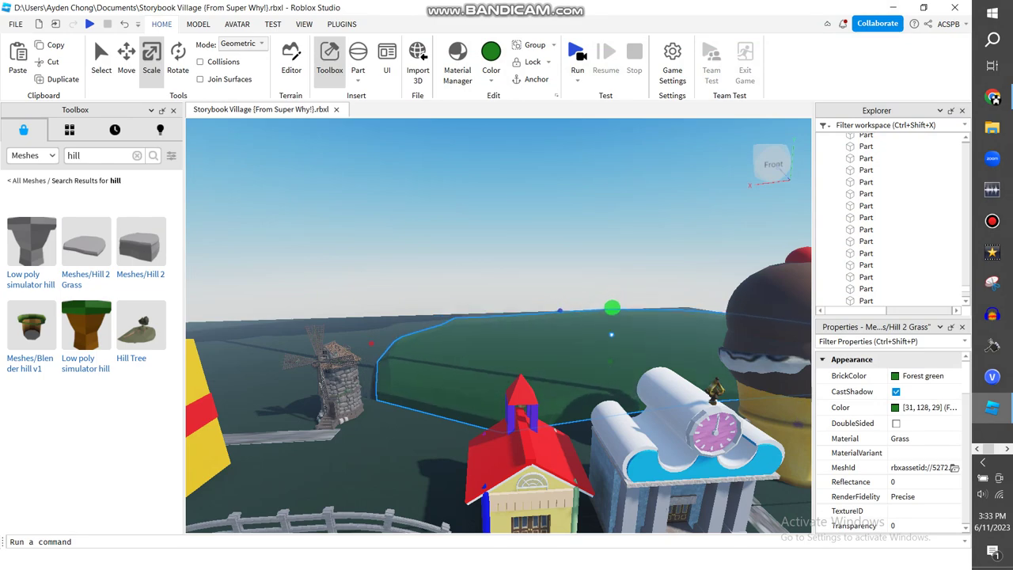
Step: Duplicate the hill mesh and shape the copy into a smaller raised tier on top of the original hill
{"action": "right_click_drag", "start_coordinate": [499, 324], "coordinate": [471, 388]}
{"action": "key", "text": "w"}
{"action": "key", "text": "s"}
{"action": "scroll", "coordinate": [471, 388], "scroll_direction": "down", "scroll_amount": 5}
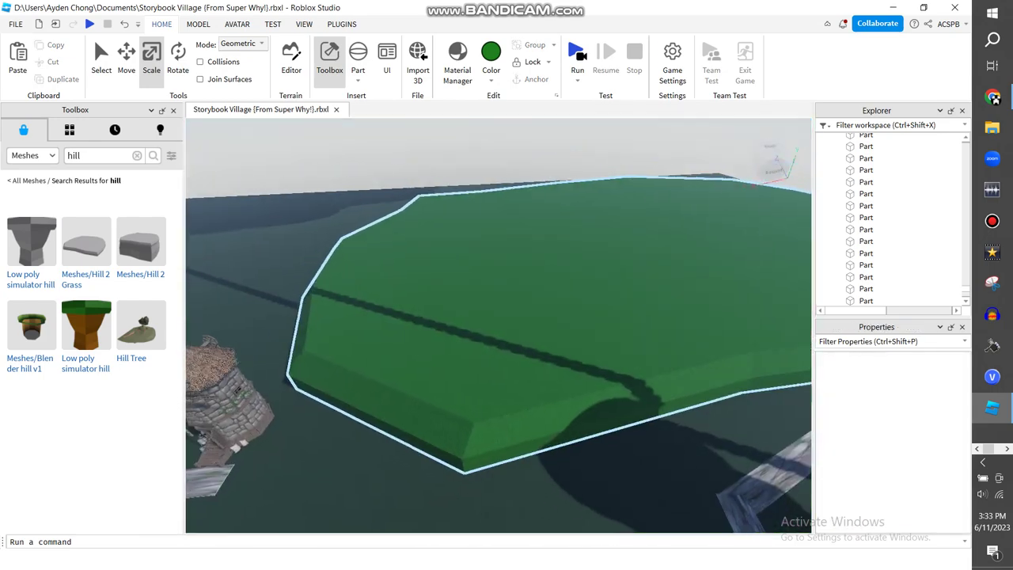
{"action": "left_click", "coordinate": [475, 356]}
{"action": "scroll", "coordinate": [475, 356], "scroll_direction": "down", "scroll_amount": 3}
{"action": "scroll", "coordinate": [475, 356], "scroll_direction": "up", "scroll_amount": 2}
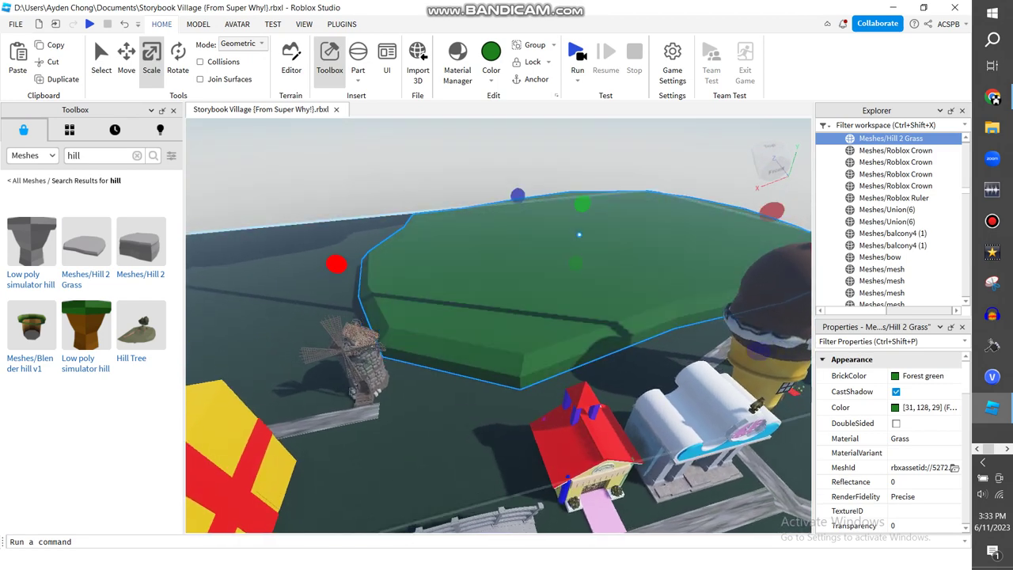
{"action": "left_click", "coordinate": [63, 79]}
{"action": "left_click_drag", "start_coordinate": [600, 217], "coordinate": [589, 219]}
{"action": "right_click_drag", "start_coordinate": [588, 218], "coordinate": [588, 219]}
{"action": "left_click_drag", "start_coordinate": [646, 316], "coordinate": [592, 327]}
Step: Undo the last adjustments to the upper hill tier, keeping the duplicate
{"action": "key", "text": "ctrl+z"}
{"action": "key", "text": "ctrl+z"}
{"action": "key", "text": "ctrl+z"}
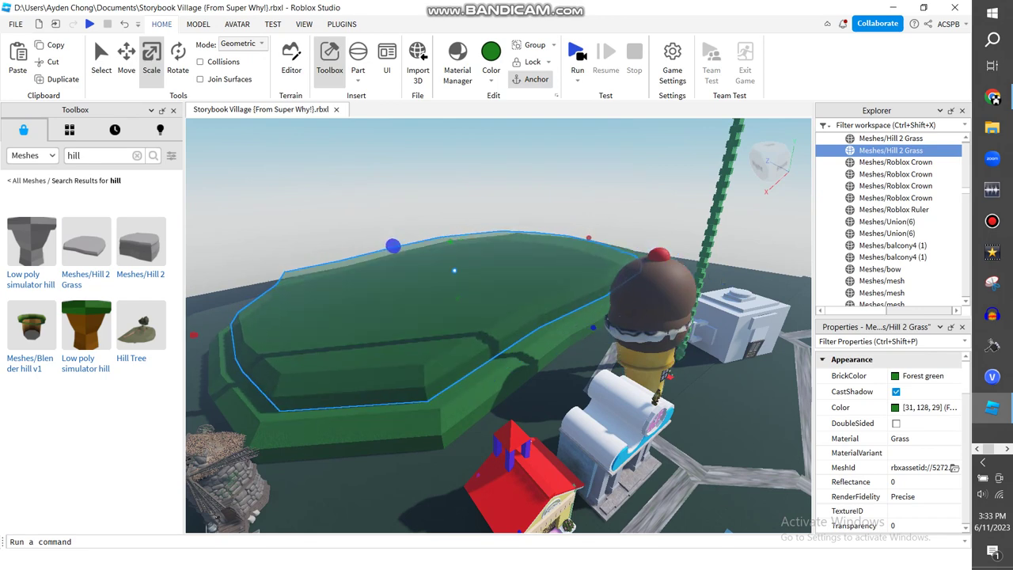
{"action": "key", "text": "ctrl+z"}
{"action": "key", "text": "ctrl+z"}
{"action": "key", "text": "ctrl+z"}
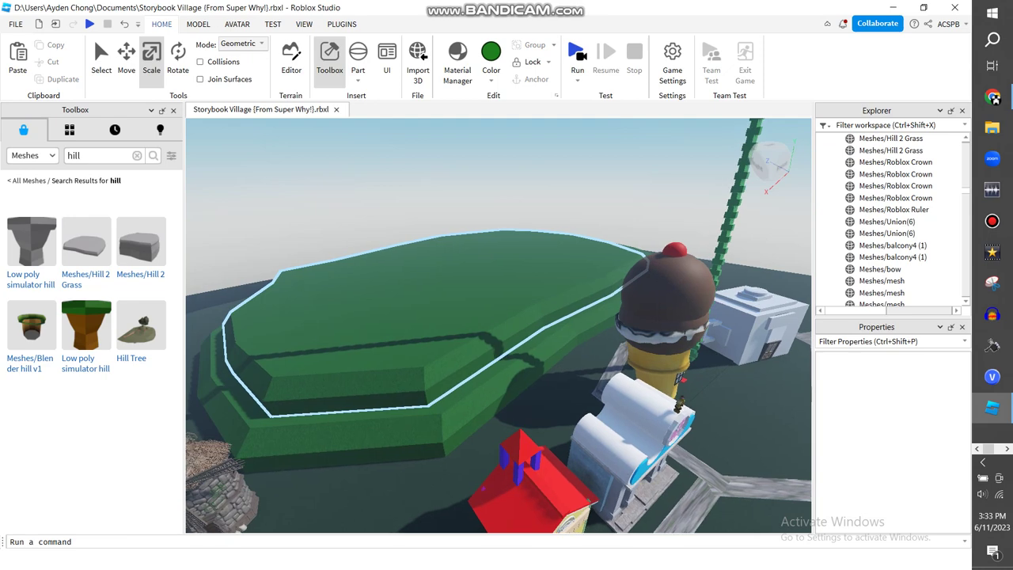
Step: Advance the reference video in Chrome to Peter, Peter Pumpkin Eater's House at 0:56, and return to Roblox Studio
{"action": "key", "text": "w"}
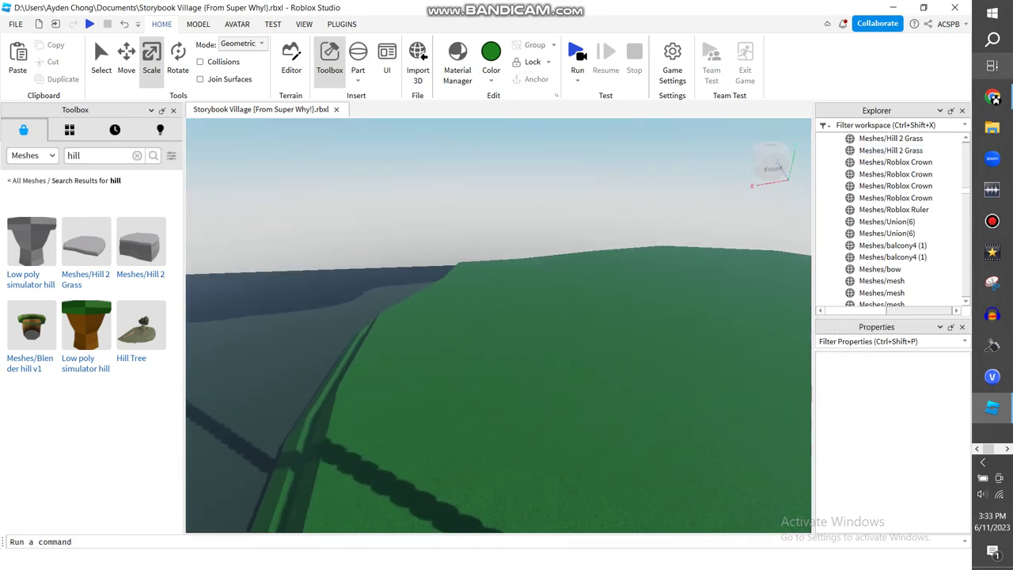
{"action": "key", "text": "alt+Tab"}
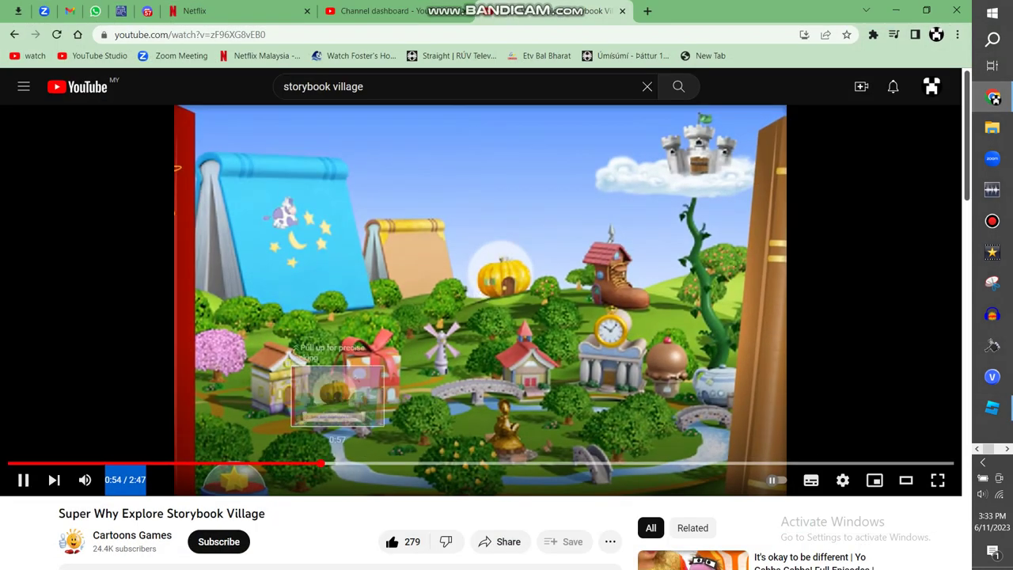
{"action": "left_click_drag", "start_coordinate": [325, 463], "coordinate": [331, 463]}
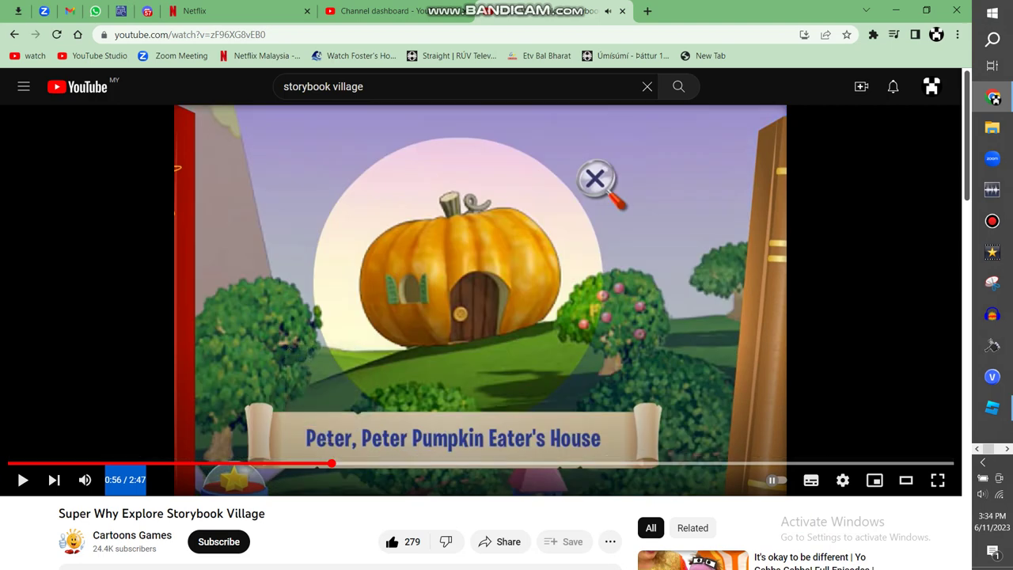
{"action": "left_click", "coordinate": [992, 407]}
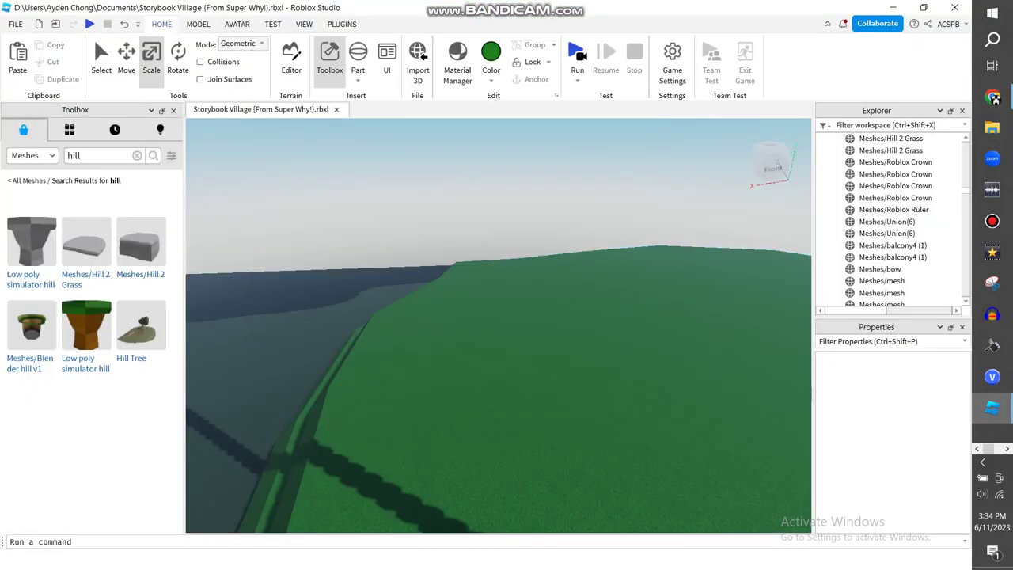
Step: Search the Toolbox models for "pumpkin" and "pumpkin house", and return to browsing the "pumpkin" results
{"action": "left_click", "coordinate": [137, 155]}
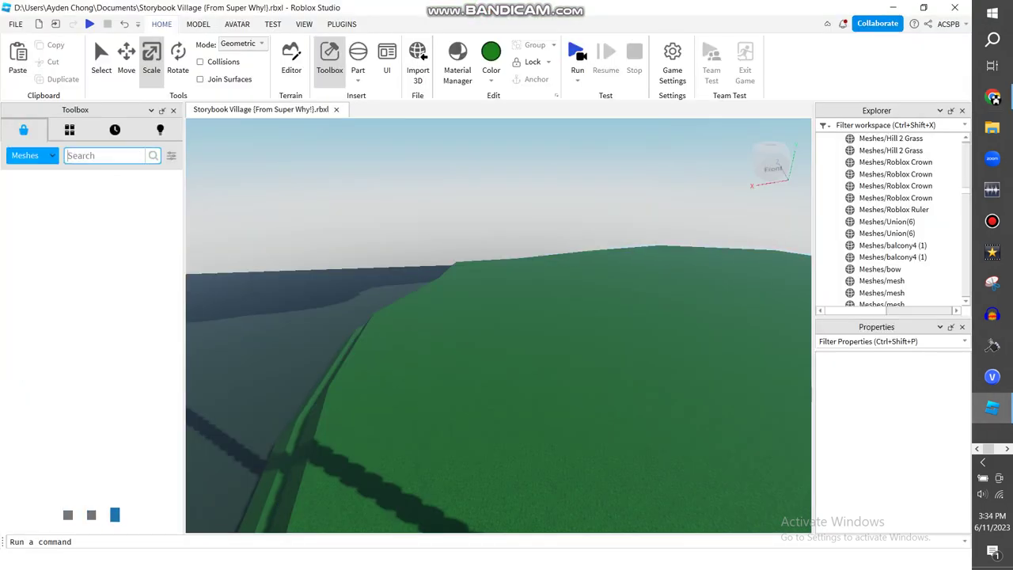
{"action": "left_click", "coordinate": [31, 155]}
{"action": "left_click", "coordinate": [24, 173]}
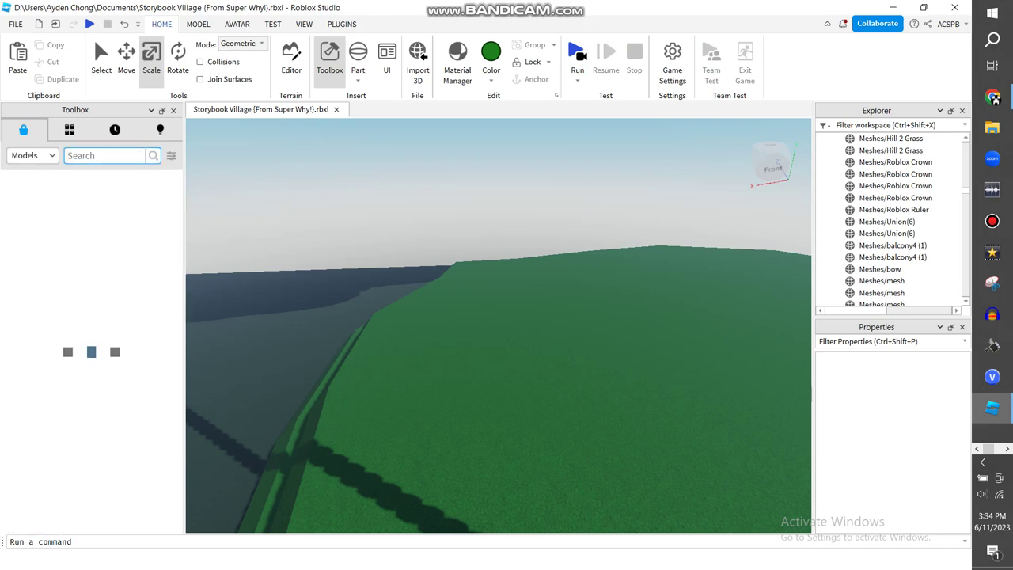
{"action": "type", "text": "pumpkin"}
{"action": "key", "text": "Return"}
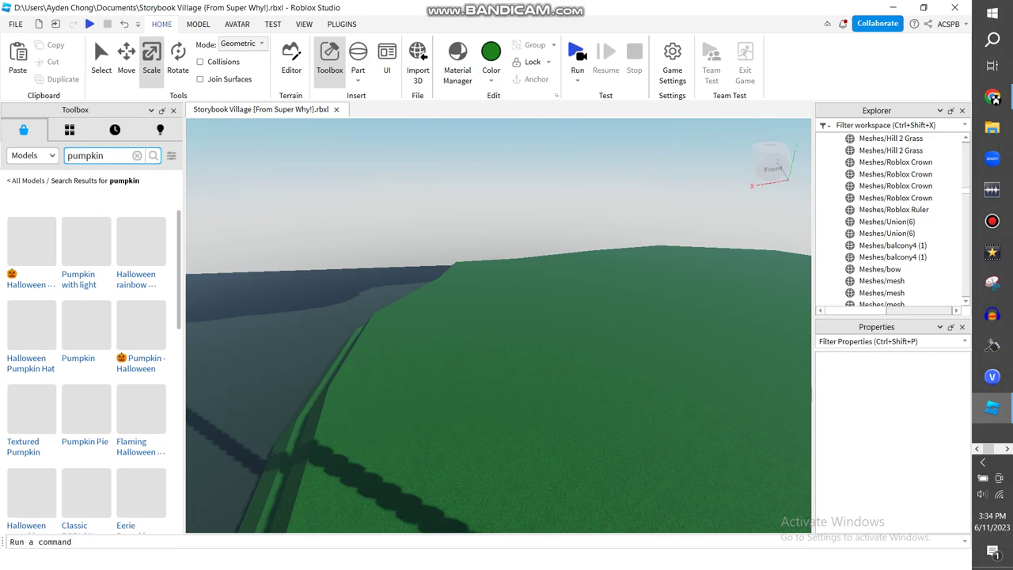
{"action": "type", "text": "house"}
{"action": "key", "text": "Return"}
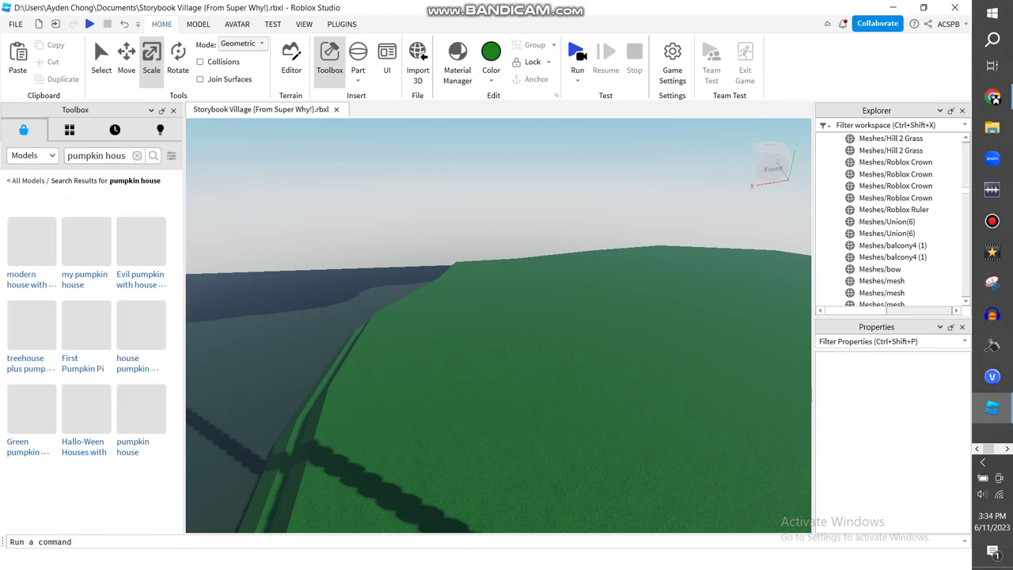
{"action": "key", "text": "w"}
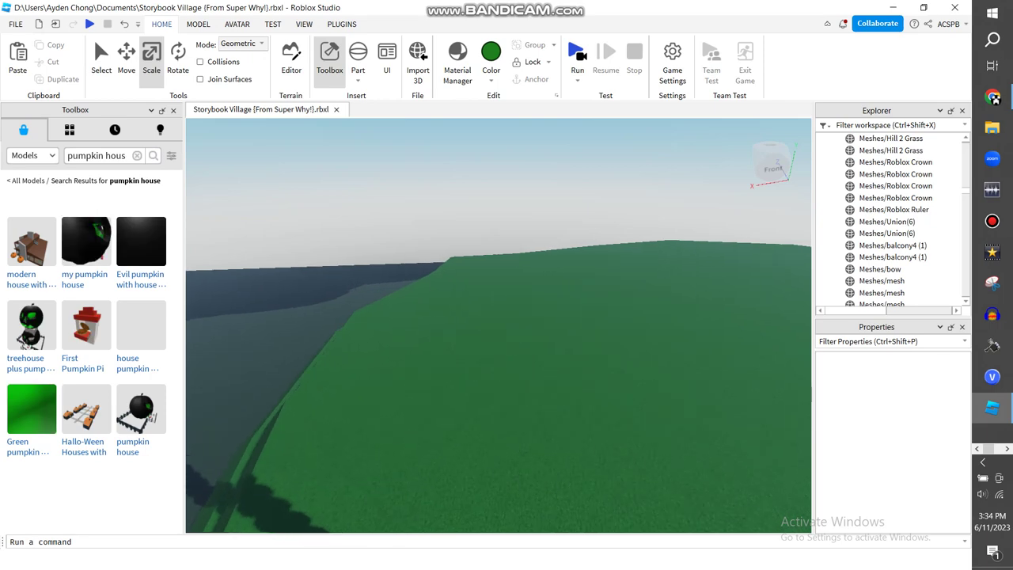
{"action": "key", "text": "BackSpace"}
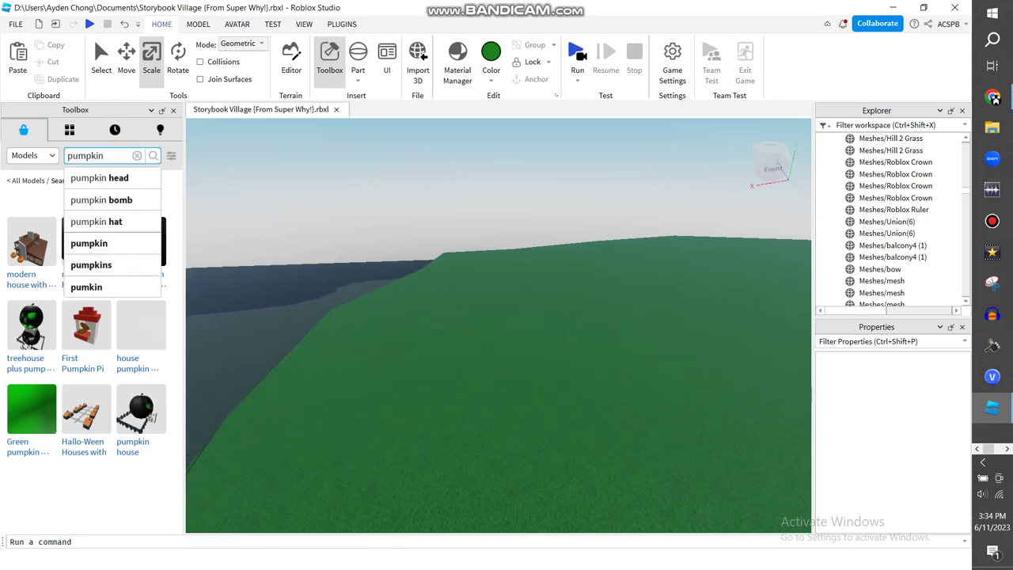
{"action": "key", "text": "Return"}
{"action": "right_click_drag", "start_coordinate": [498, 356], "coordinate": [499, 332]}
{"action": "scroll", "coordinate": [32, 269], "scroll_direction": "down", "scroll_amount": 4}
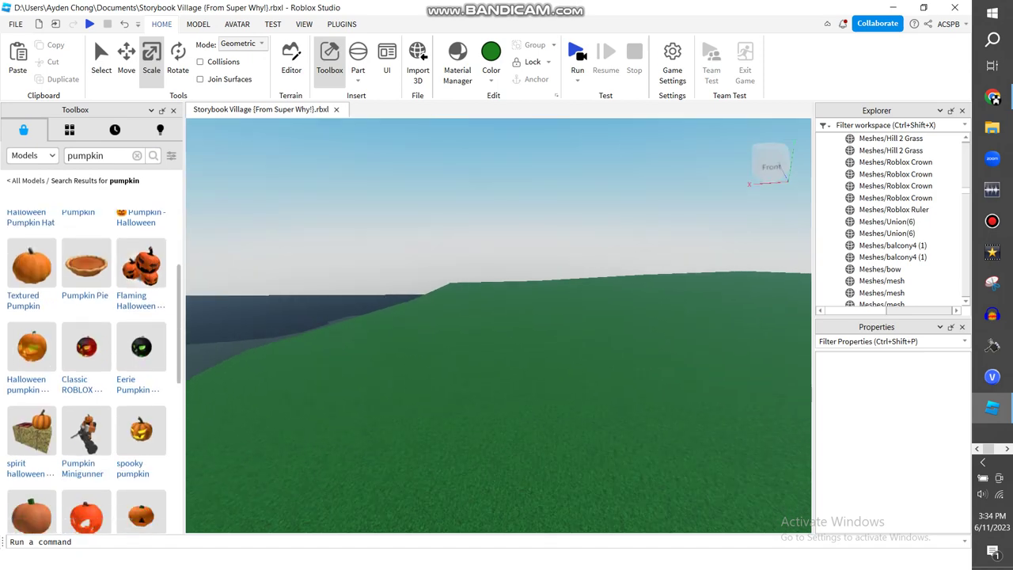
Step: Insert the Textured Pumpkin model on the grassy hill and inspect it up close
{"action": "left_click", "coordinate": [32, 265]}
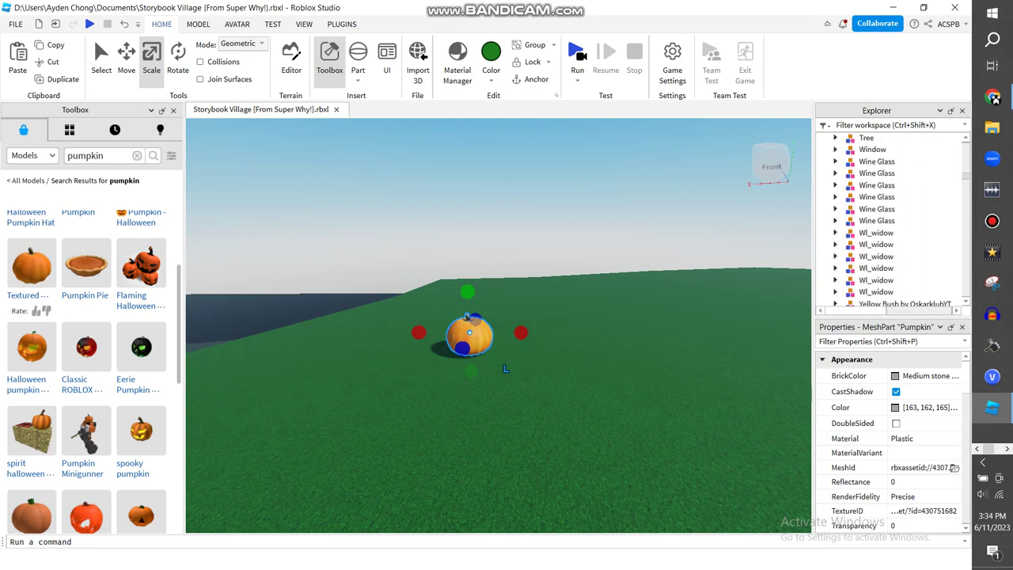
{"action": "left_click", "coordinate": [504, 367]}
{"action": "key", "text": "ctrl+z"}
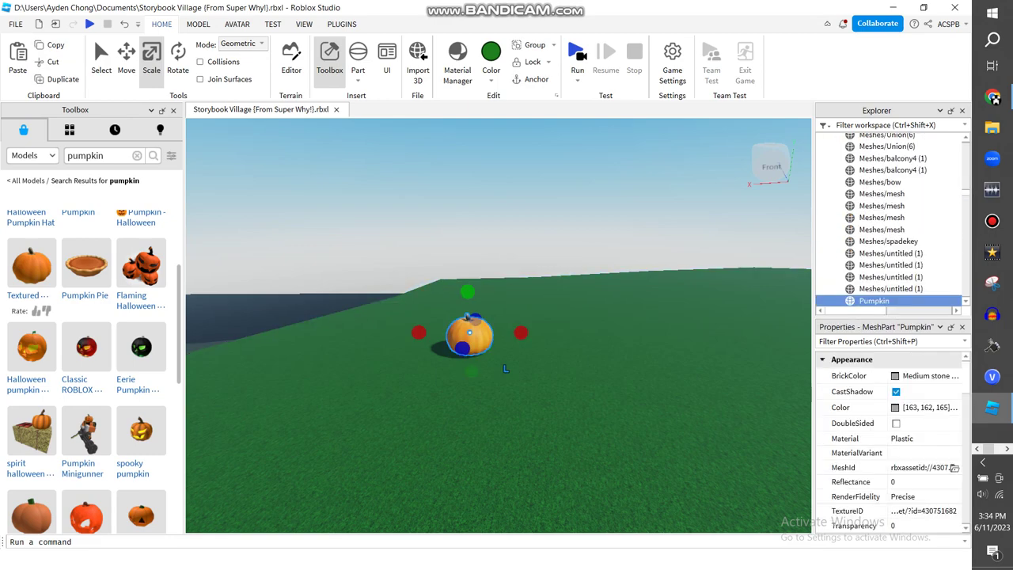
{"action": "left_click", "coordinate": [505, 368]}
{"action": "scroll", "coordinate": [523, 360], "scroll_direction": "up", "scroll_amount": 5}
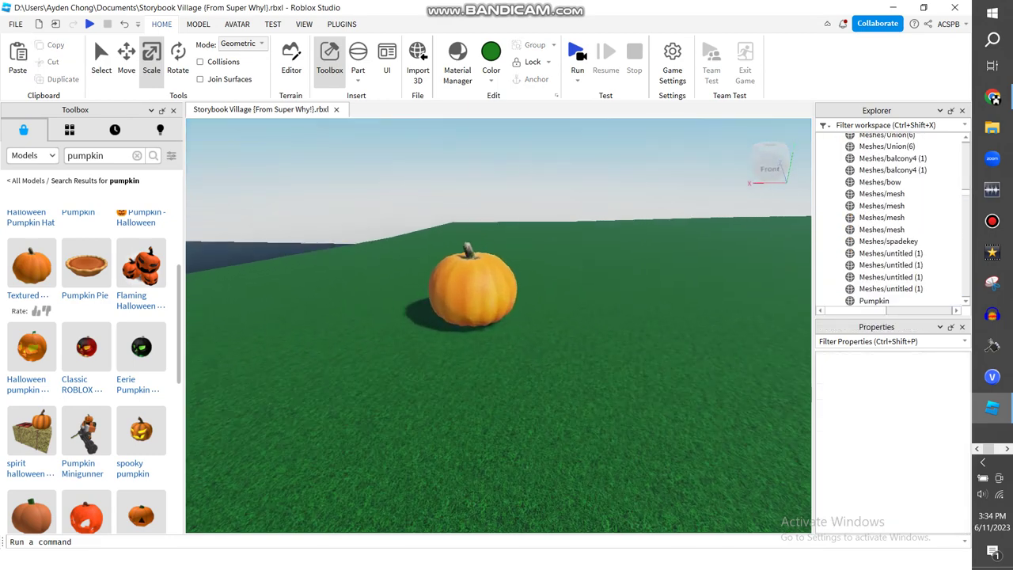
Step: Try to negate the Textured Pumpkin mesh on the hill
{"action": "key", "text": "ctrl+z"}
{"action": "left_click", "coordinate": [198, 23]}
{"action": "left_click", "coordinate": [651, 57]}
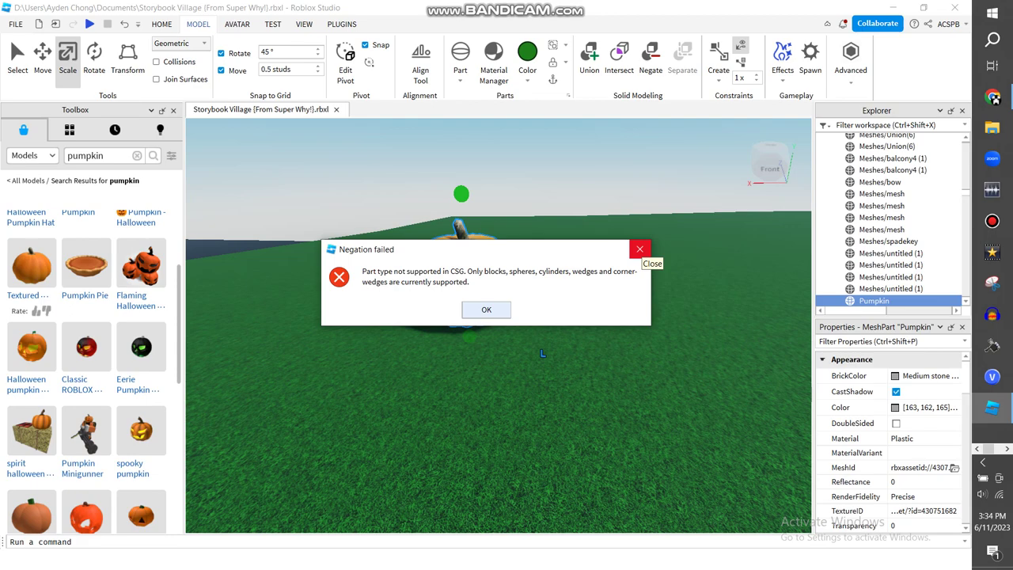
{"action": "key", "text": "Return"}
Step: Try scaling the Textured Pumpkin wider and deeper, and undo the resizing
{"action": "scroll", "coordinate": [542, 354], "scroll_direction": "up", "scroll_amount": 3}
{"action": "left_click_drag", "start_coordinate": [457, 195], "coordinate": [507, 248]}
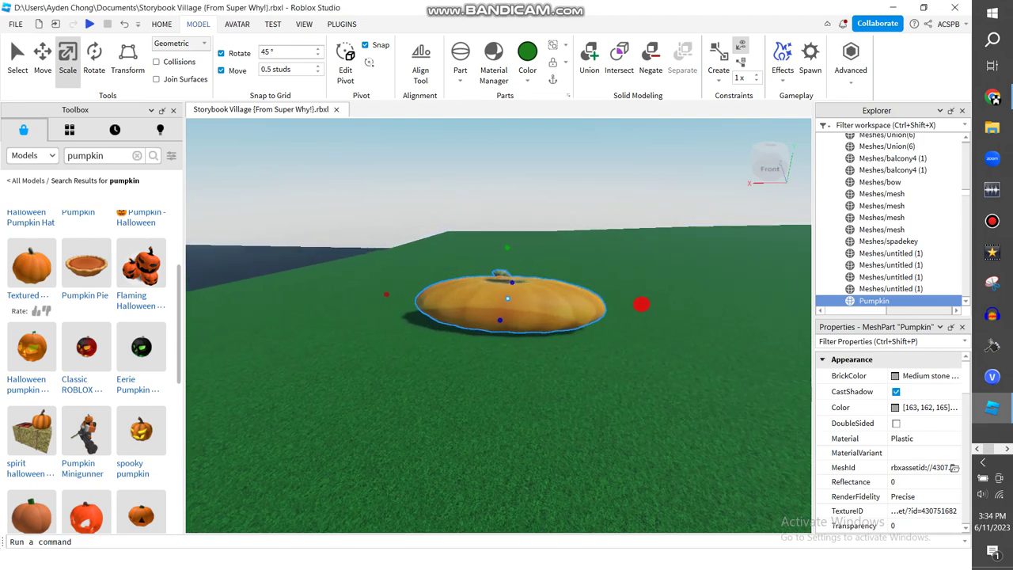
{"action": "key", "text": "e"}
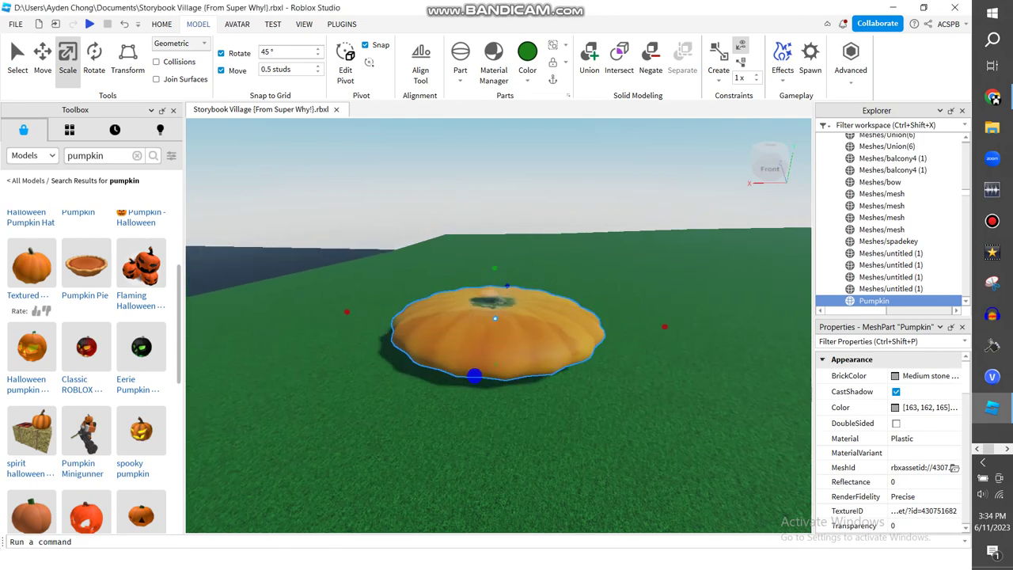
{"action": "key", "text": "q"}
{"action": "key", "text": "ctrl+z"}
{"action": "key", "text": "ctrl+z"}
{"action": "key", "text": "ctrl+z"}
Step: Remove the Textured Pumpkin from the hill
{"action": "key", "text": "w"}
{"action": "right_click_drag", "start_coordinate": [545, 435], "coordinate": [475, 427]}
{"action": "key", "text": "s"}
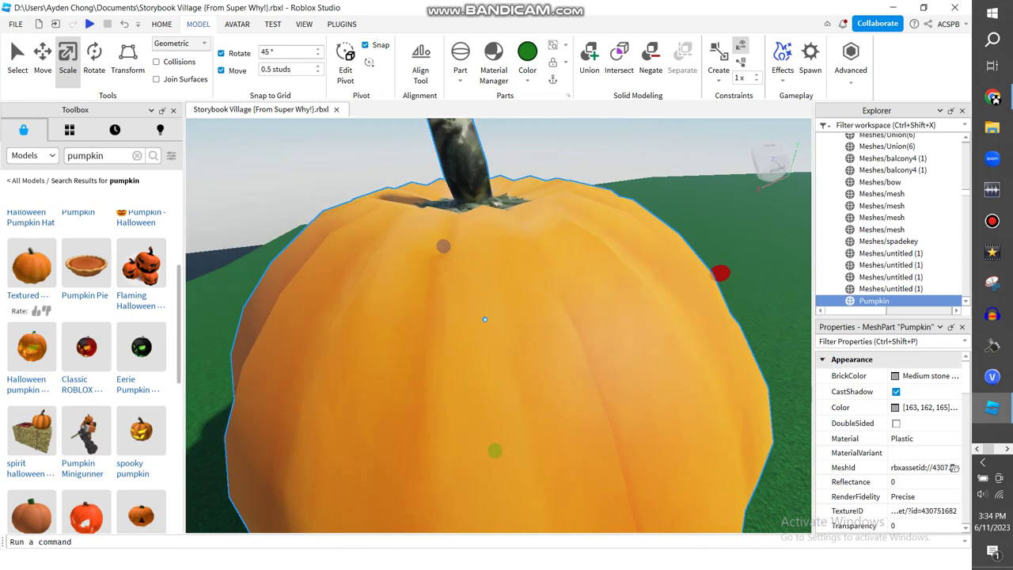
{"action": "right_click", "coordinate": [569, 323]}
{"action": "left_click", "coordinate": [611, 108]}
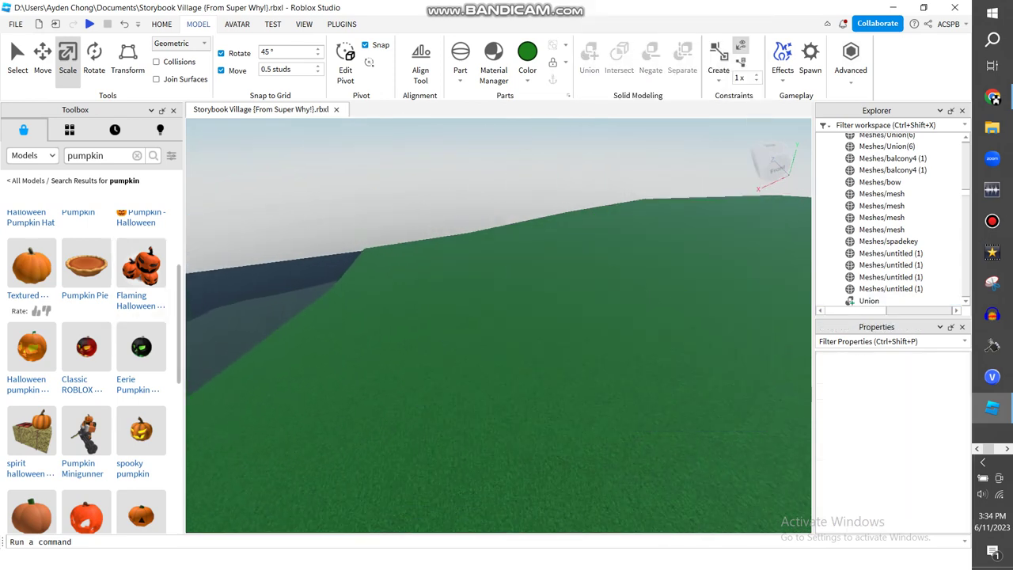
Step: Insert the plain part-based Pumpkin model from the "pumpkin" results onto the hill
{"action": "scroll", "coordinate": [31, 356], "scroll_direction": "down", "scroll_amount": 3}
{"action": "left_click", "coordinate": [31, 356]}
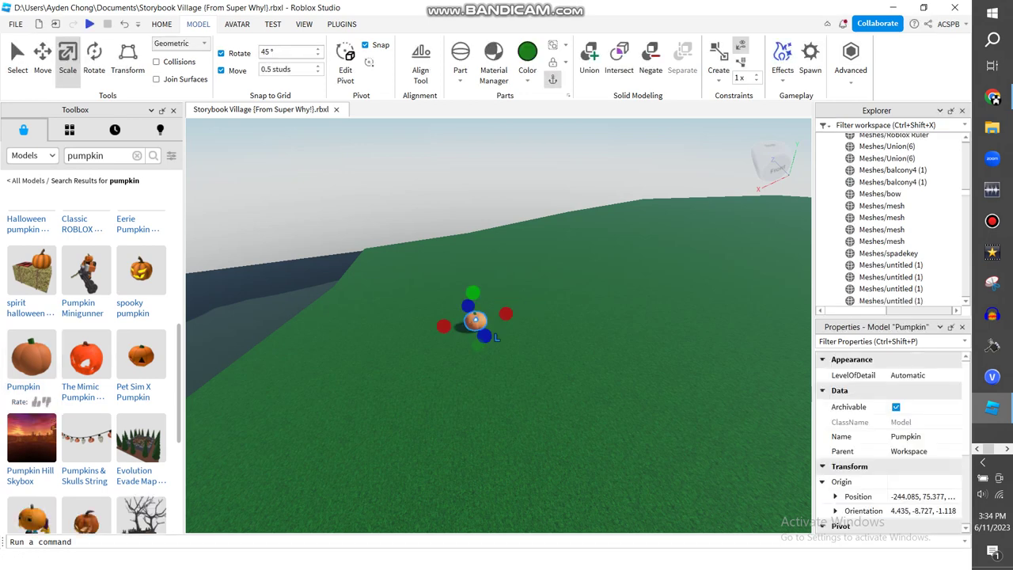
{"action": "key", "text": "Escape"}
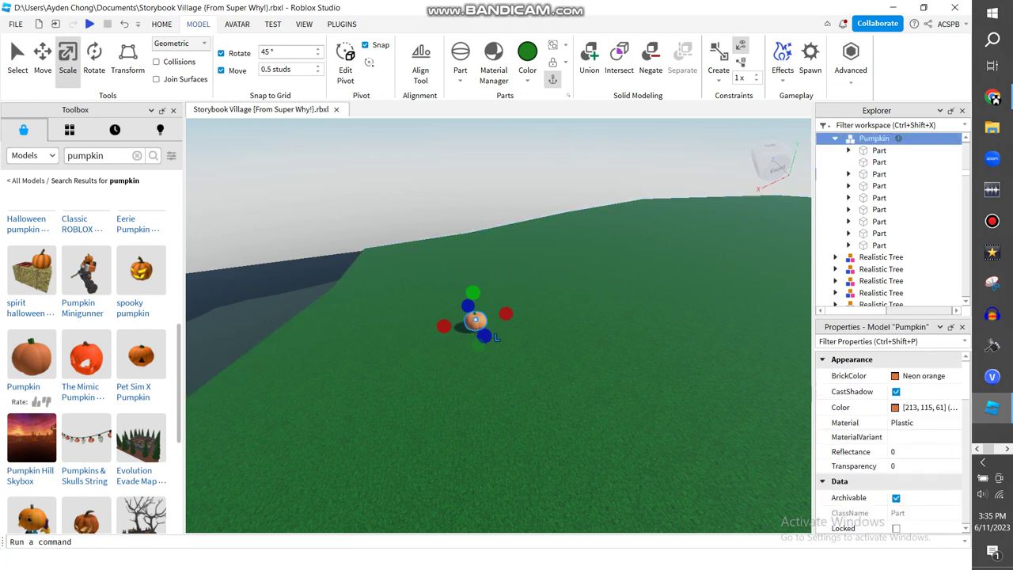
Step: Scale the Pumpkin model up to house size on the hill, checking it against the pumpkin house in the reference video
{"action": "left_click_drag", "start_coordinate": [472, 278], "coordinate": [470, 142]}
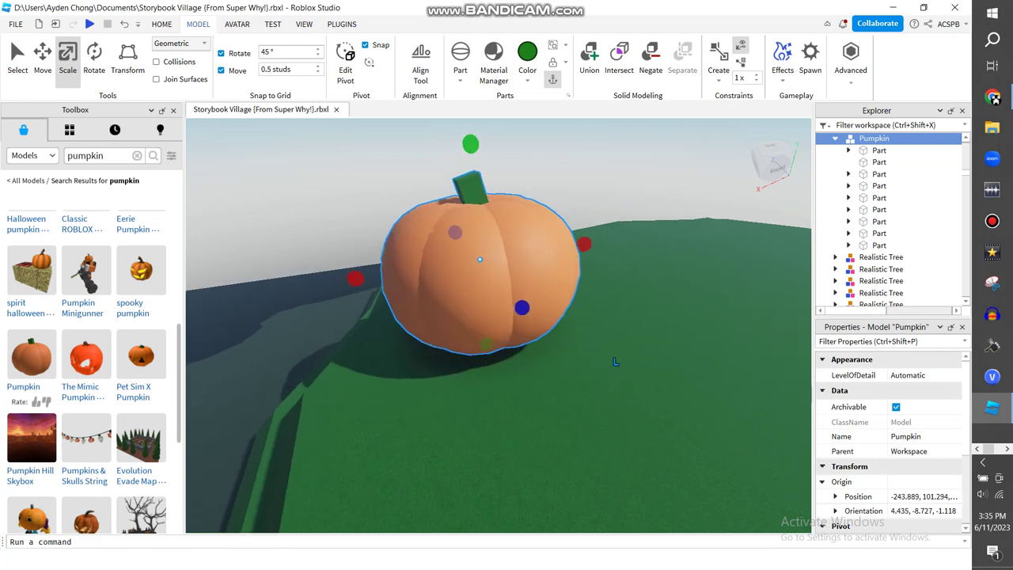
{"action": "left_click", "coordinate": [992, 97]}
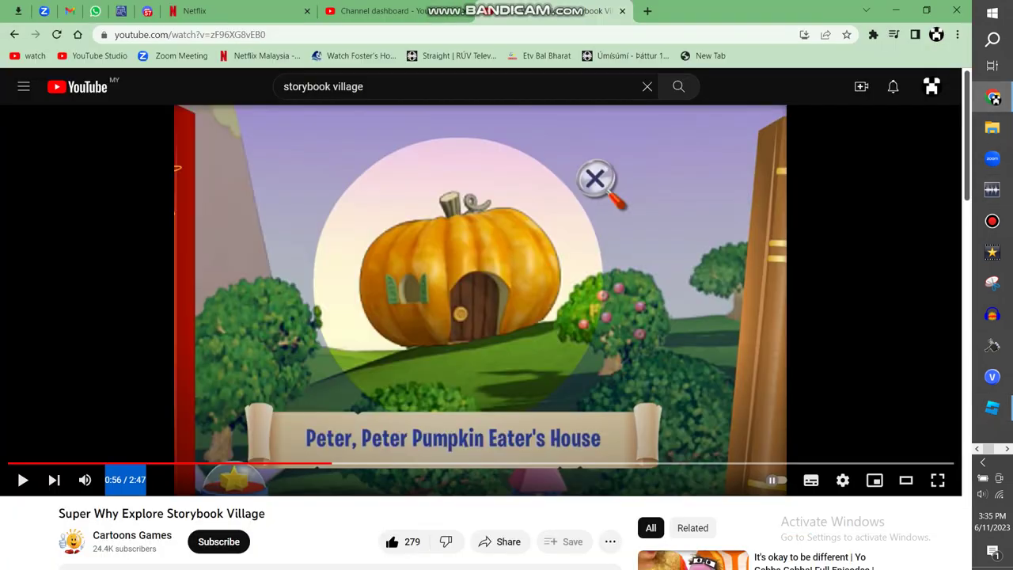
{"action": "key", "text": "alt+Tab"}
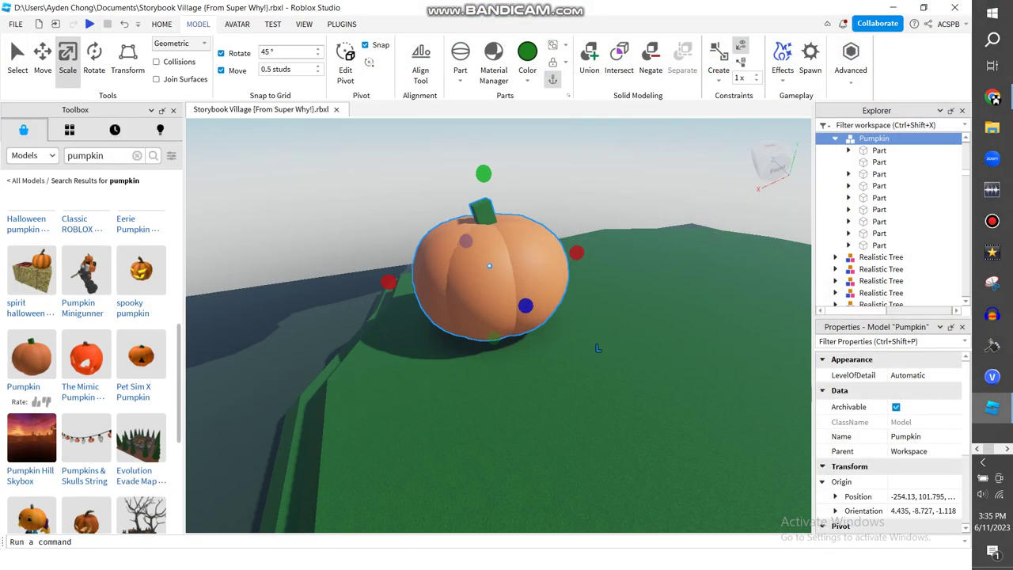
{"action": "left_click", "coordinate": [598, 348]}
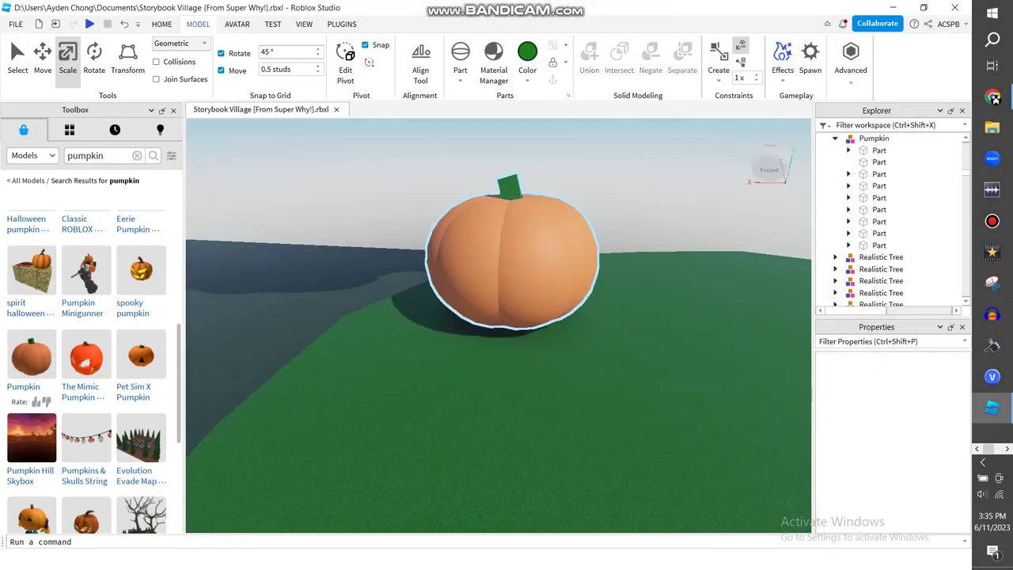
{"action": "left_click", "coordinate": [512, 261]}
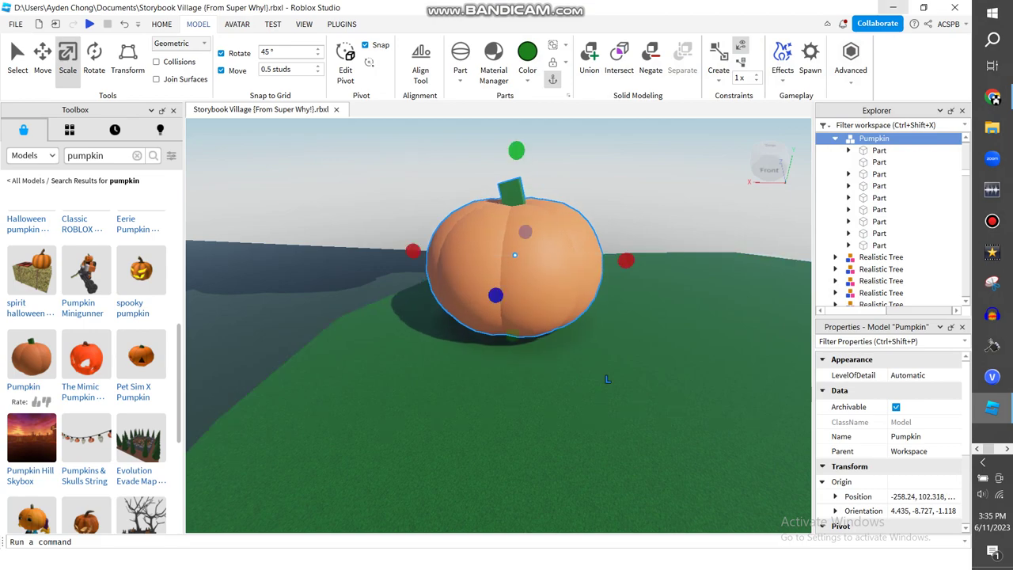
{"action": "key", "text": "super+d"}
{"action": "key", "text": "super+d"}
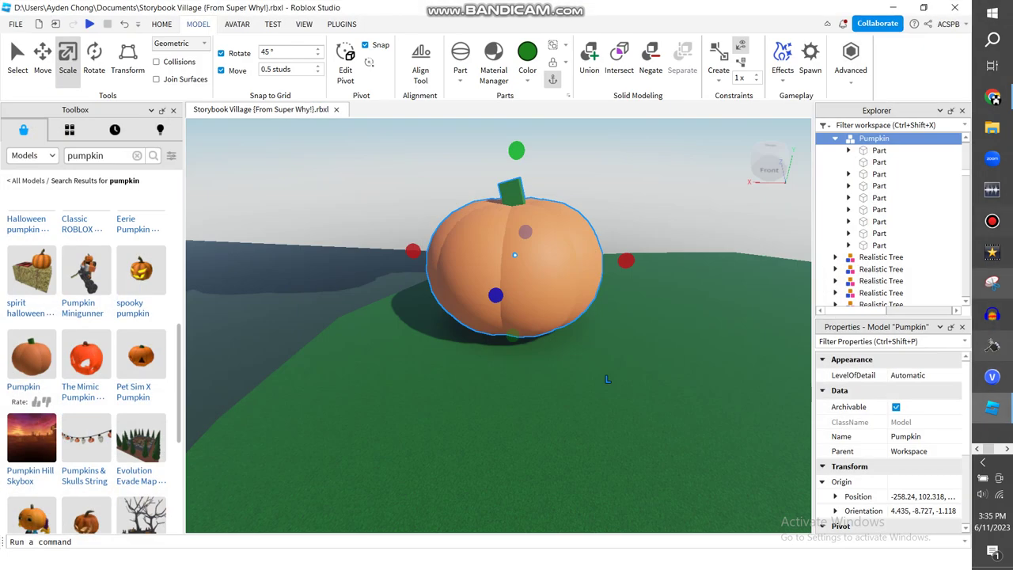
Step: Adjust the enlarged Pumpkin's position near the hill's edge, comparing its placement with the reference video
{"action": "left_click", "coordinate": [607, 379]}
{"action": "scroll", "coordinate": [607, 379], "scroll_direction": "up", "scroll_amount": 3}
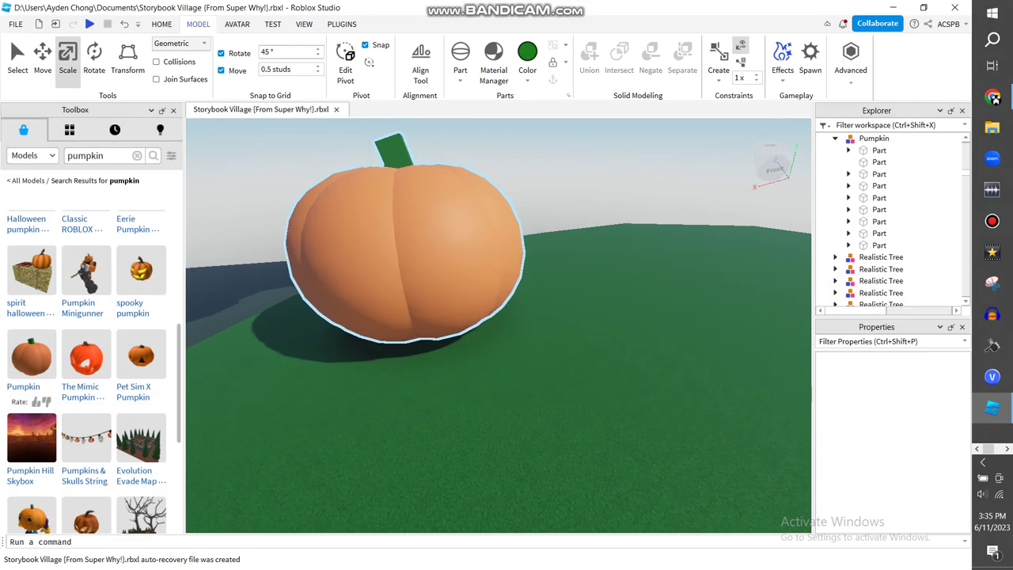
{"action": "scroll", "coordinate": [461, 250], "scroll_direction": "down", "scroll_amount": 5}
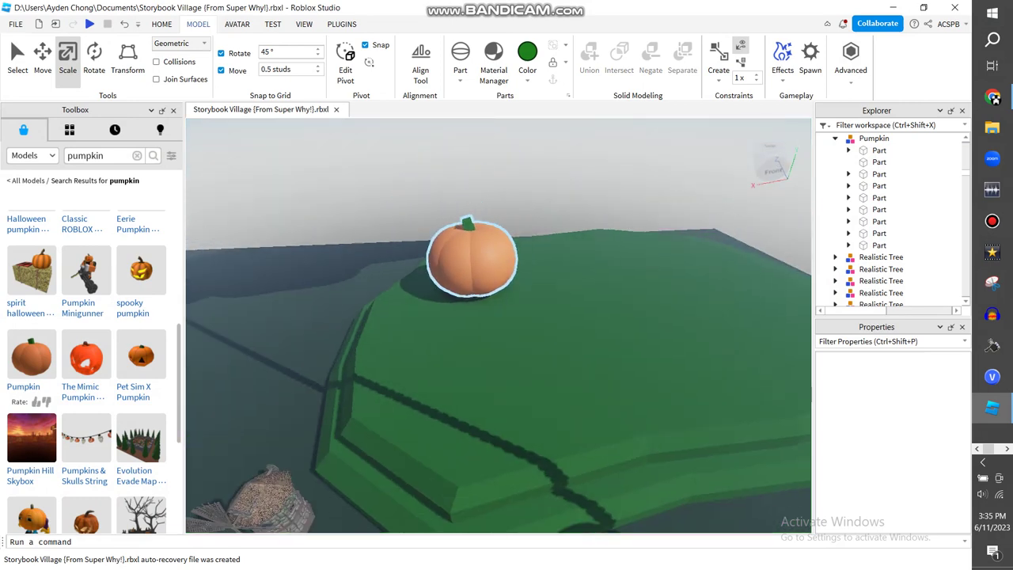
{"action": "left_click", "coordinate": [461, 250]}
{"action": "scroll", "coordinate": [489, 339], "scroll_direction": "up", "scroll_amount": 3}
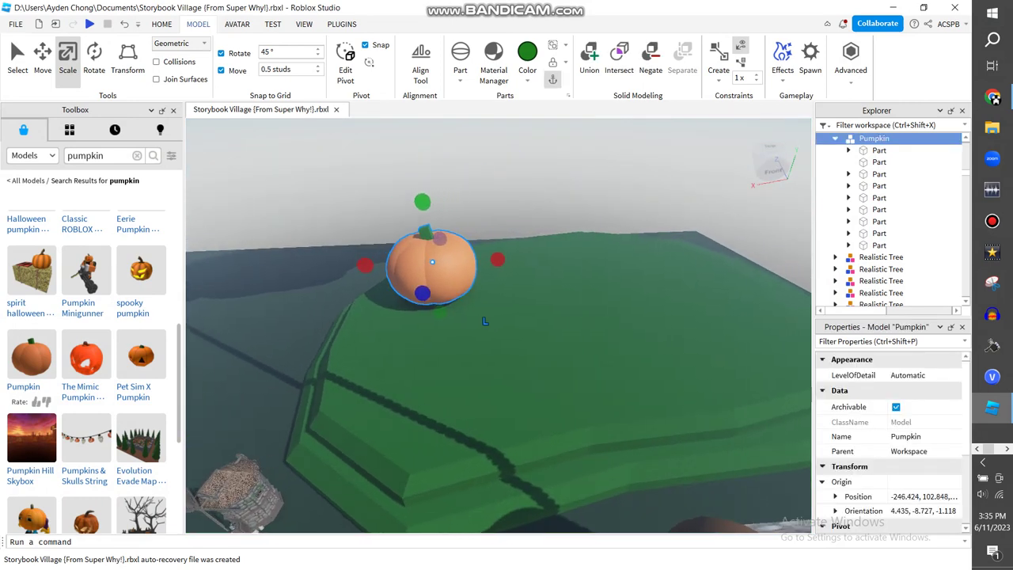
{"action": "key", "text": "alt+Tab"}
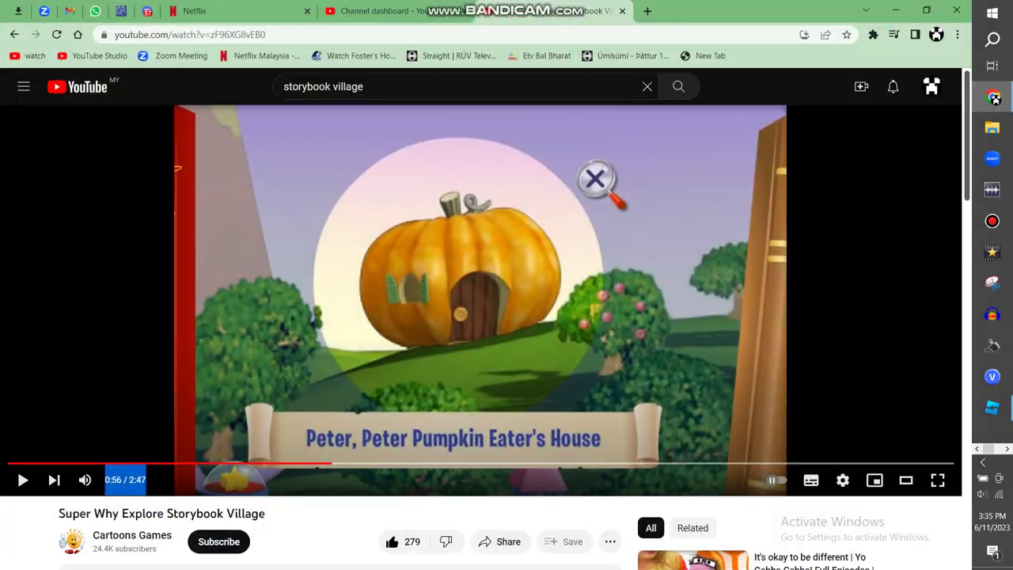
{"action": "key", "text": "alt+Tab"}
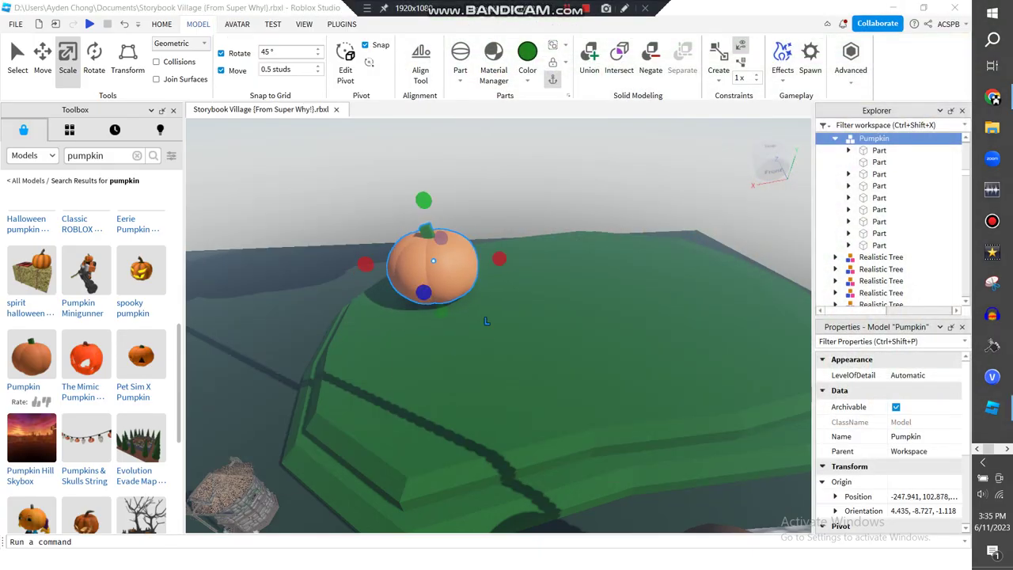
{"action": "left_click", "coordinate": [486, 320]}
{"action": "right_click_drag", "start_coordinate": [486, 321], "coordinate": [522, 315]}
{"action": "scroll", "coordinate": [505, 261], "scroll_direction": "up", "scroll_amount": 10}
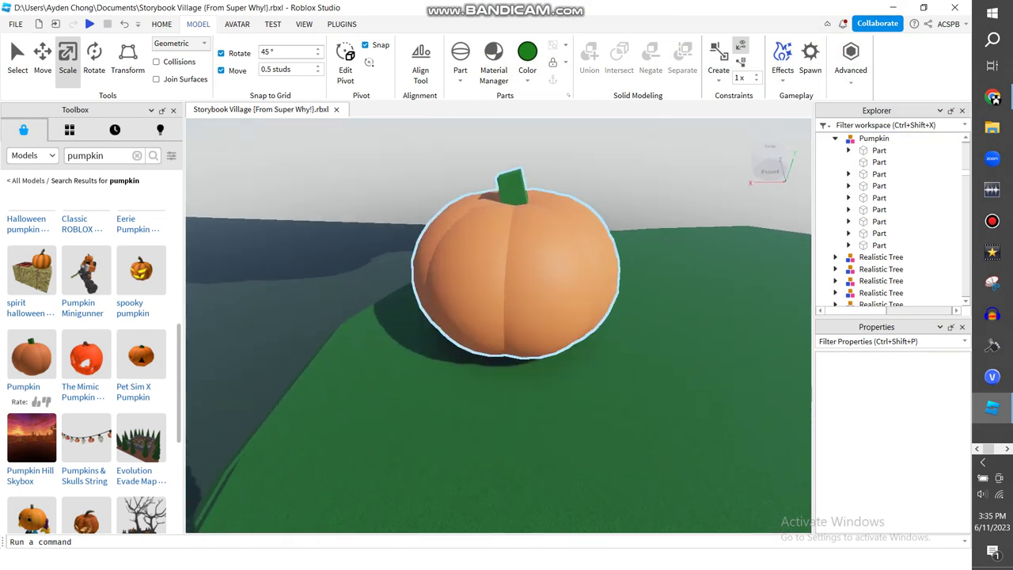
Step: Search the Toolbox models for "window" and browse the results for one that suits the pumpkin house
{"action": "left_click", "coordinate": [137, 156]}
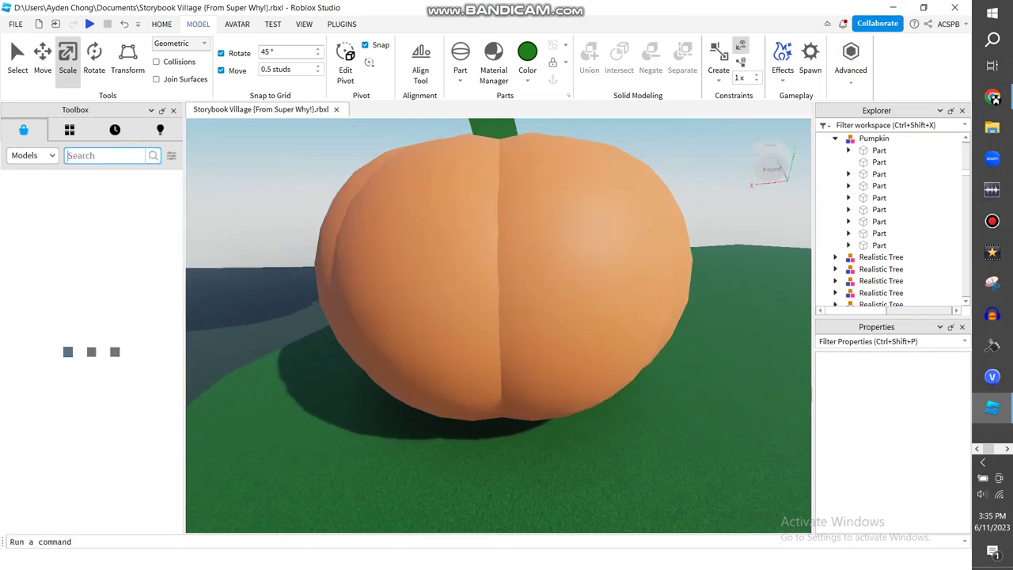
{"action": "type", "text": "window"}
{"action": "key", "text": "Return"}
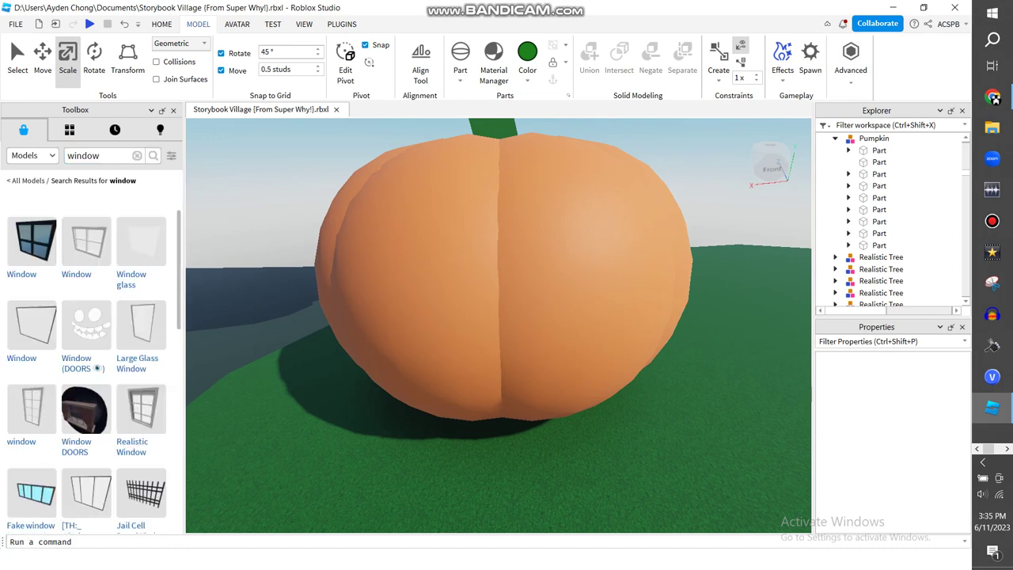
{"action": "scroll", "coordinate": [520, 291], "scroll_direction": "up", "scroll_amount": 5}
{"action": "scroll", "coordinate": [519, 292], "scroll_direction": "down", "scroll_amount": 5}
{"action": "left_click", "coordinate": [519, 291]}
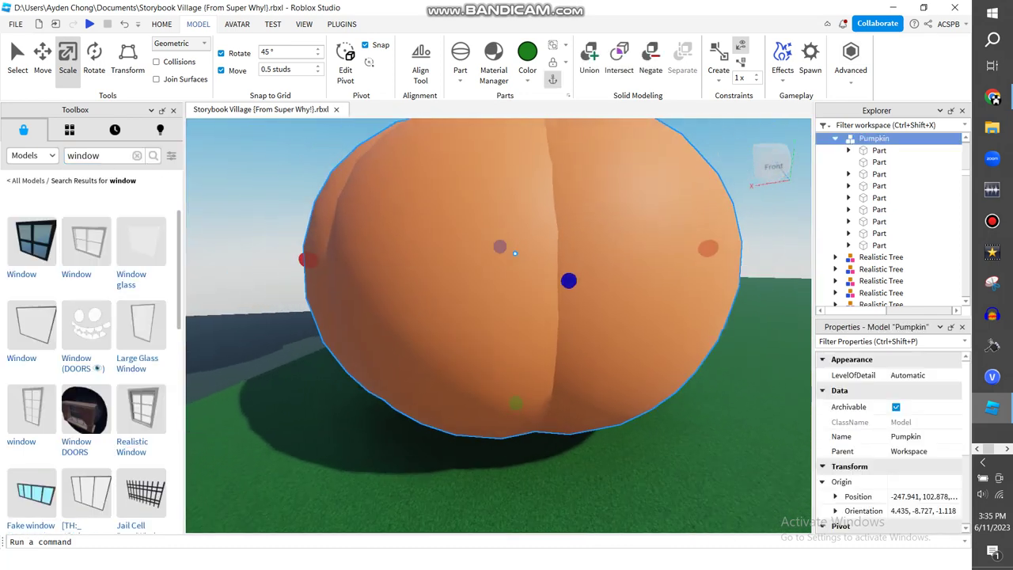
{"action": "scroll", "coordinate": [519, 291], "scroll_direction": "down", "scroll_amount": 1}
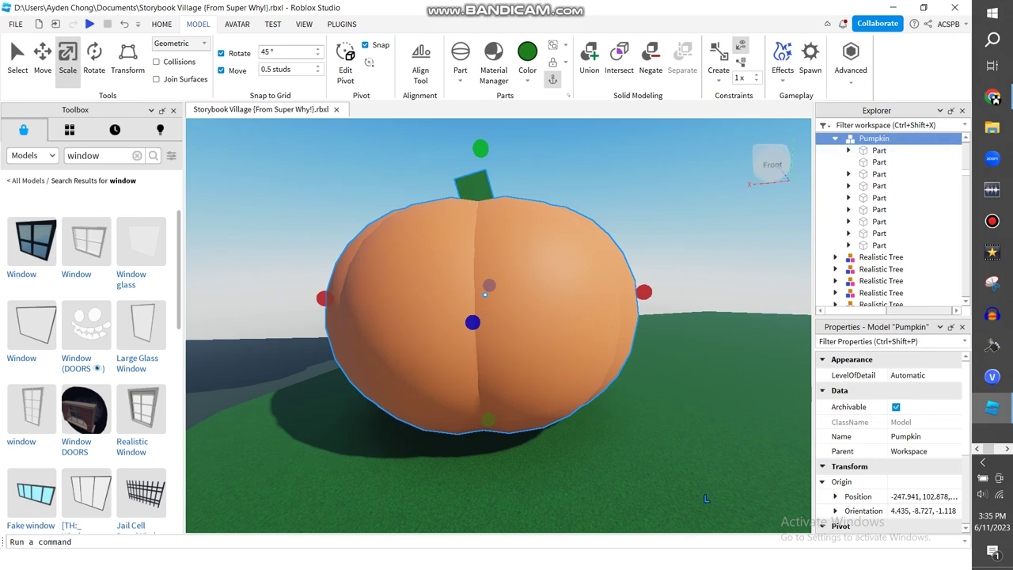
{"action": "left_click", "coordinate": [706, 498]}
{"action": "scroll", "coordinate": [491, 396], "scroll_direction": "up", "scroll_amount": 10}
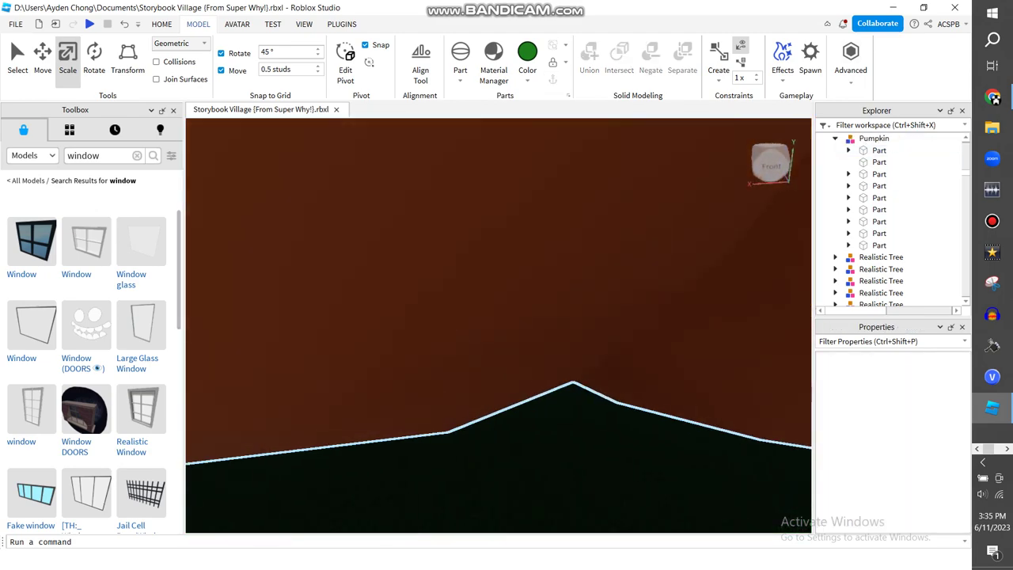
{"action": "scroll", "coordinate": [498, 324], "scroll_direction": "down", "scroll_amount": 6}
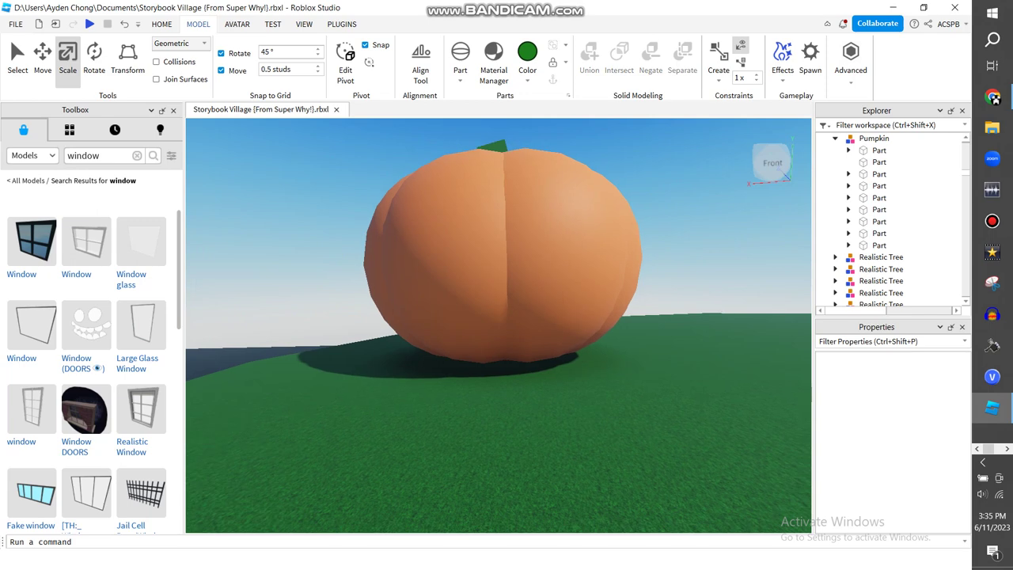
{"action": "scroll", "coordinate": [499, 325], "scroll_direction": "down", "scroll_amount": 5}
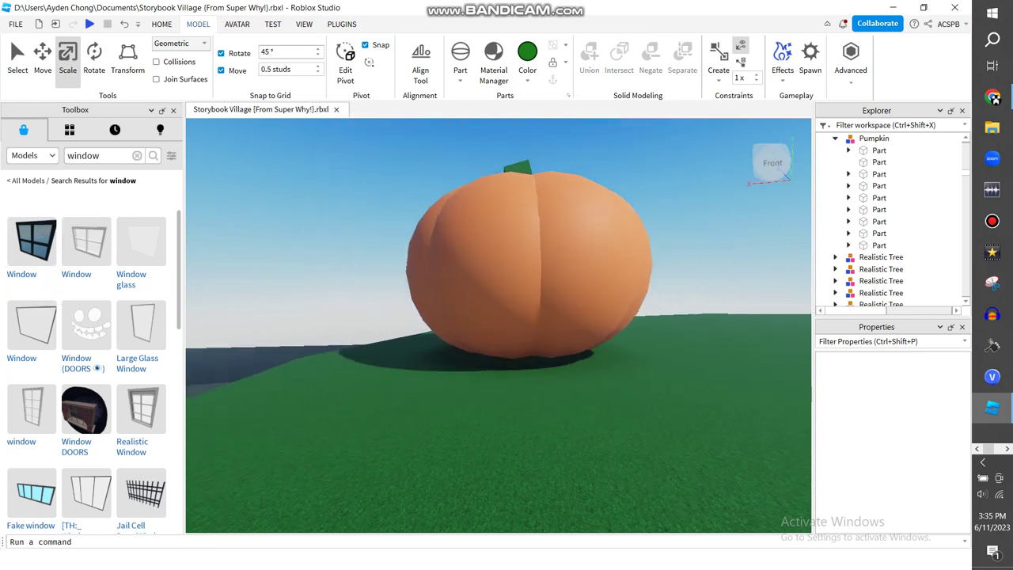
{"action": "scroll", "coordinate": [91, 372], "scroll_direction": "down", "scroll_amount": 1}
{"action": "scroll", "coordinate": [91, 372], "scroll_direction": "down", "scroll_amount": 4}
{"action": "scroll", "coordinate": [91, 372], "scroll_direction": "up", "scroll_amount": 1}
{"action": "scroll", "coordinate": [91, 372], "scroll_direction": "down", "scroll_amount": 2}
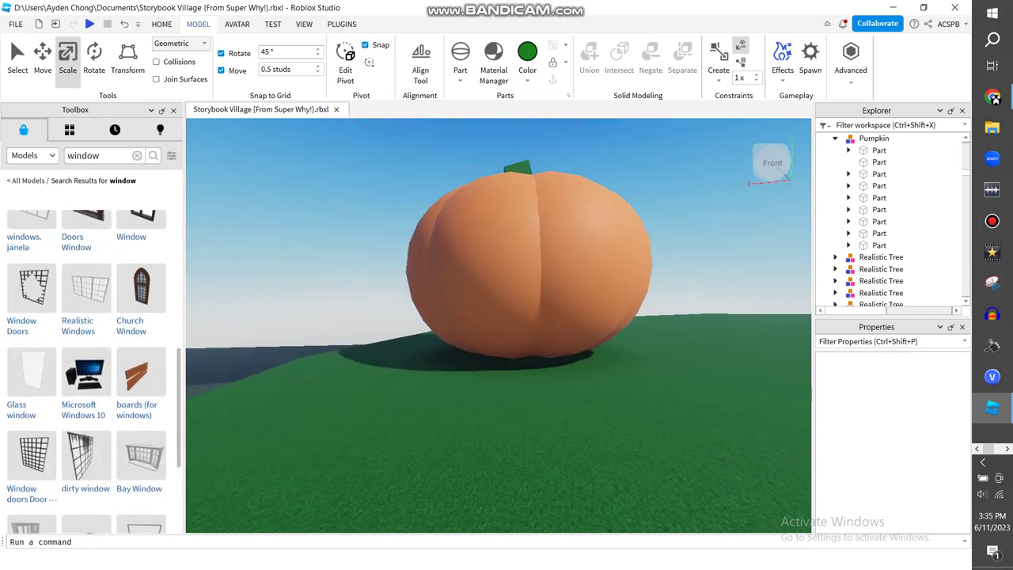
Step: Check the reference house once more and raise the Pumpkin about 16 studs so it floats above the hill
{"action": "left_click", "coordinate": [993, 97]}
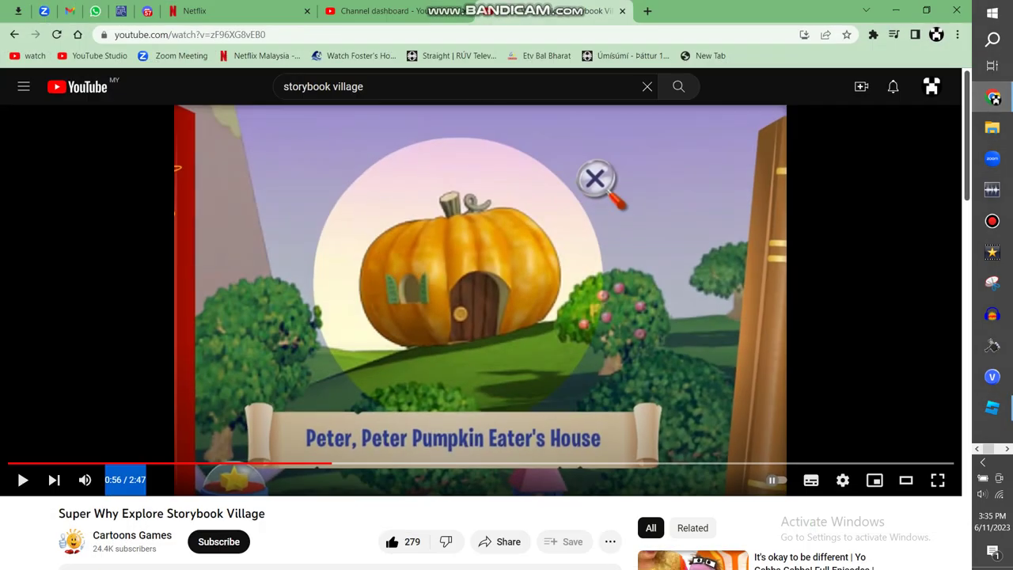
{"action": "left_click", "coordinate": [895, 10]}
{"action": "left_click", "coordinate": [493, 282]}
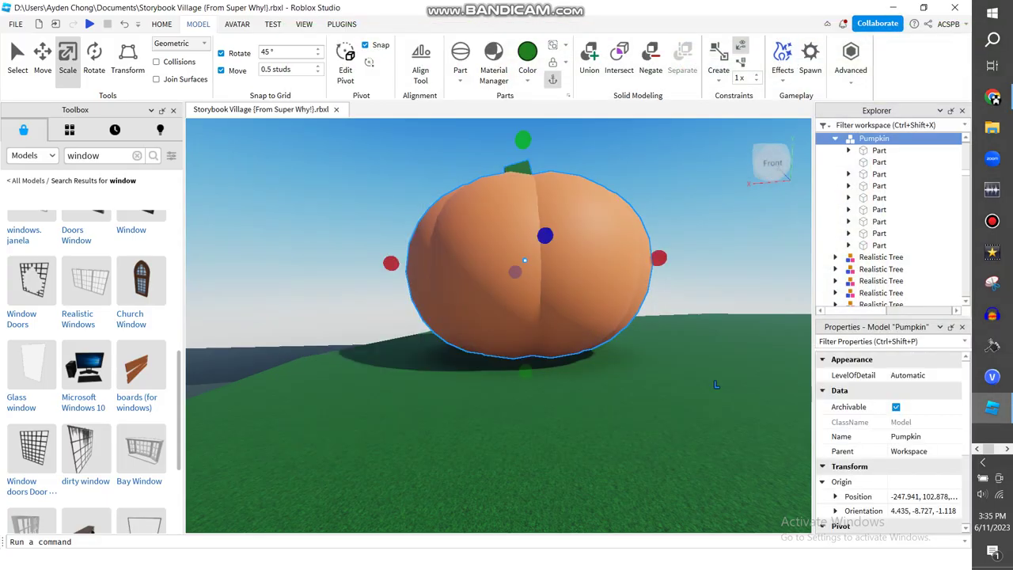
{"action": "scroll", "coordinate": [493, 282], "scroll_direction": "up", "scroll_amount": 5}
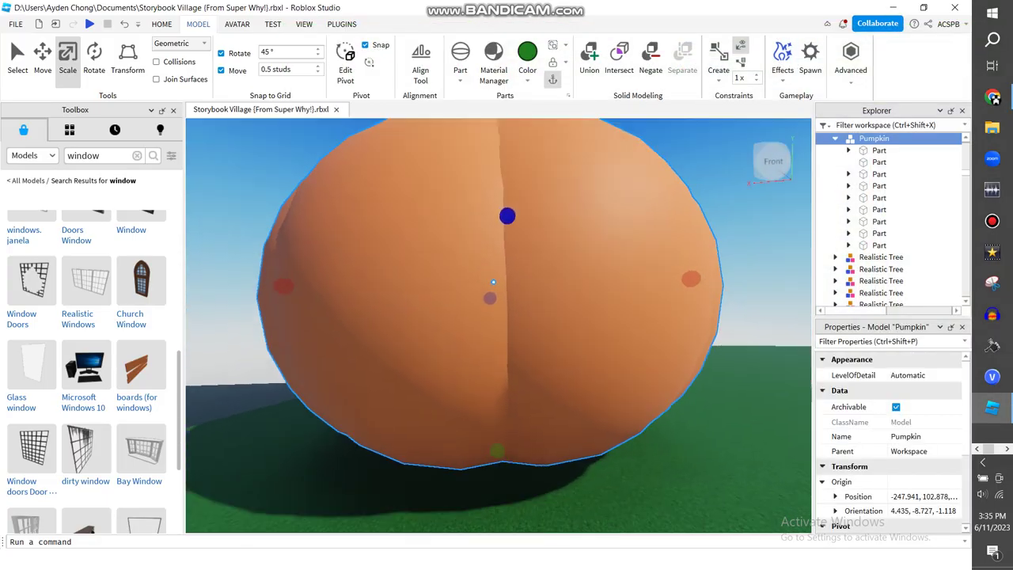
{"action": "scroll", "coordinate": [493, 281], "scroll_direction": "down", "scroll_amount": 5}
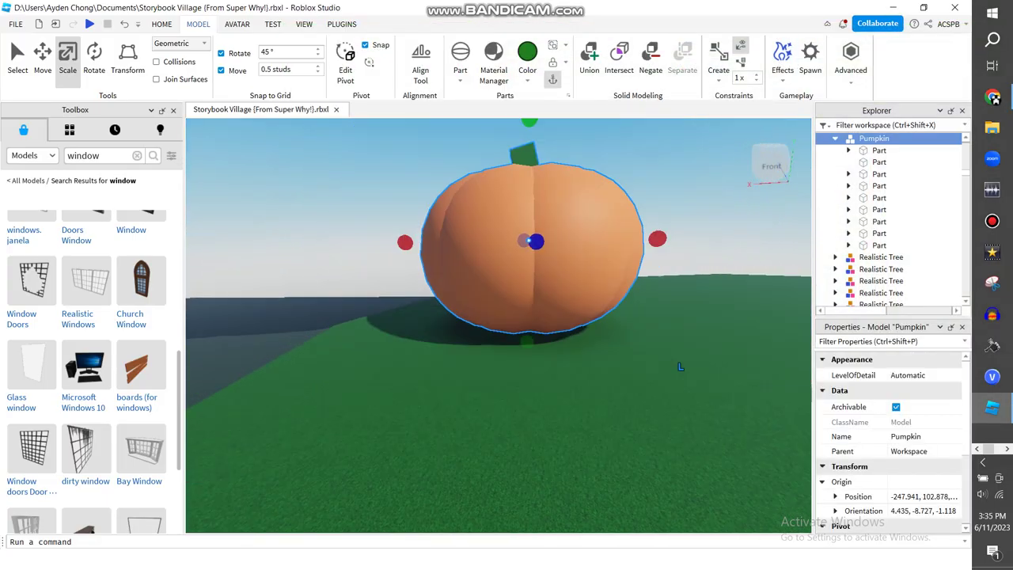
{"action": "key", "text": "ctrl+2"}
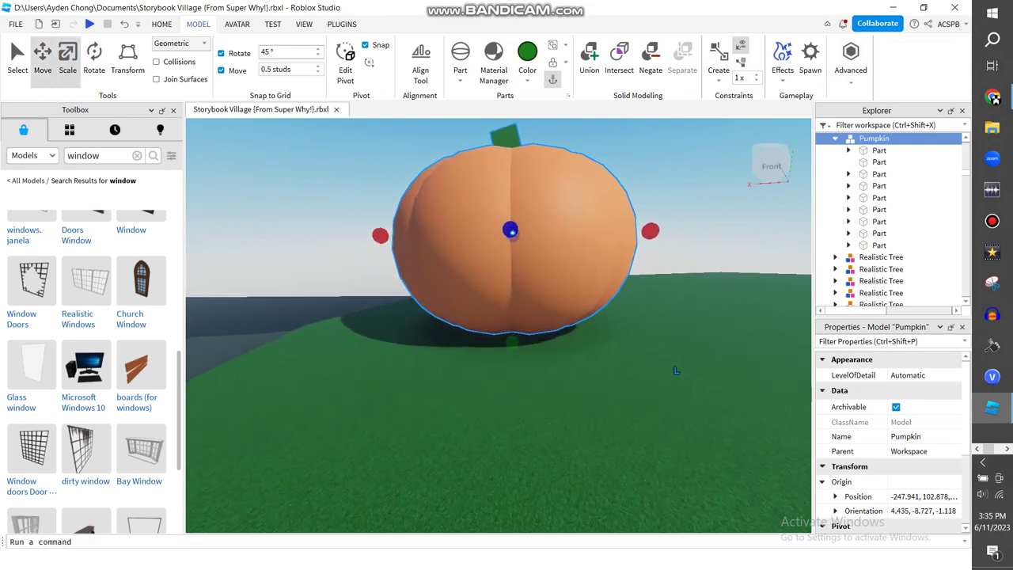
{"action": "key", "text": "f"}
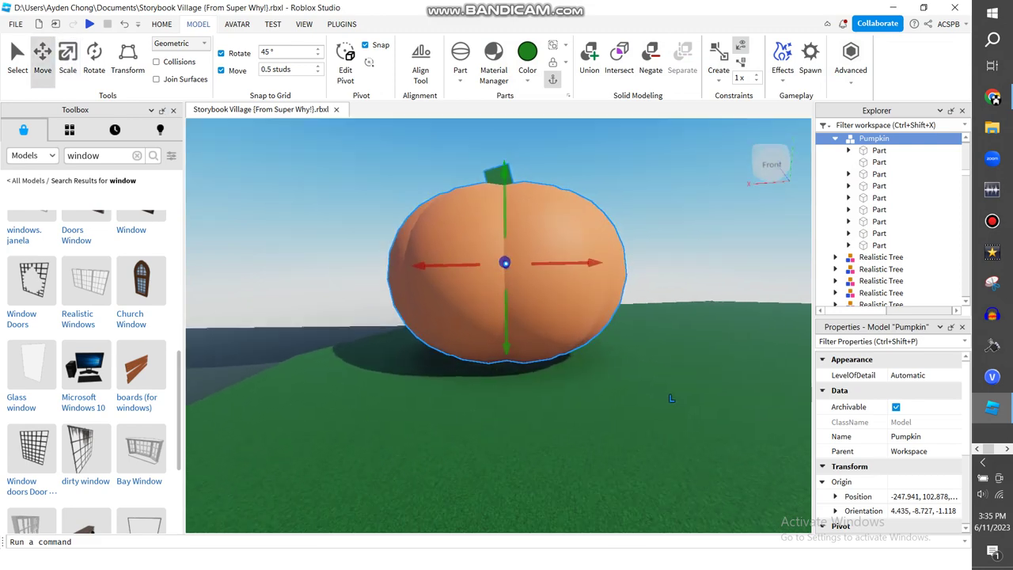
{"action": "left_click_drag", "start_coordinate": [490, 225], "coordinate": [644, 349]}
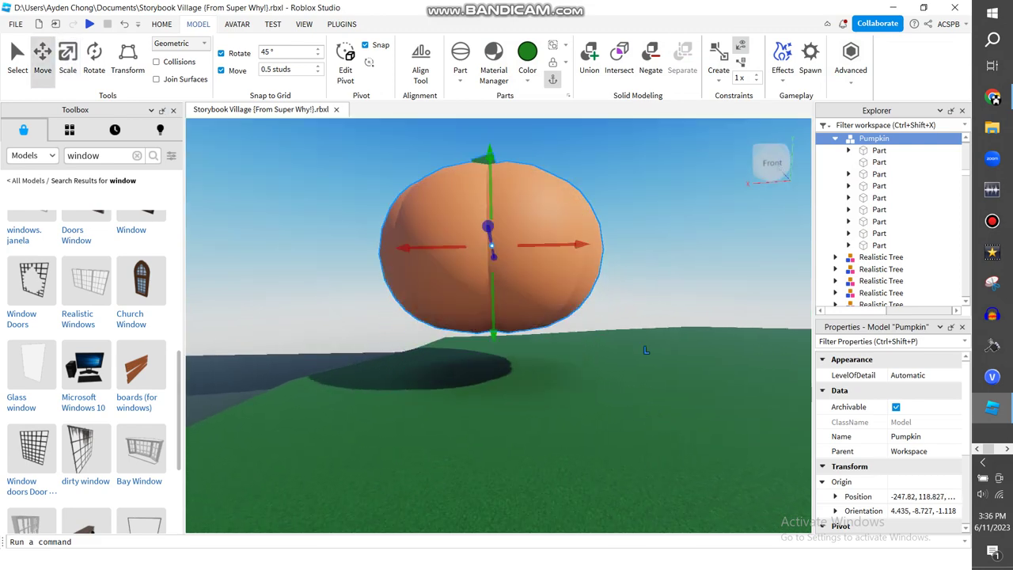
Step: Insert a block part on the hill beneath the raised Pumpkin and scale it into a wide, thin square slab
{"action": "left_click", "coordinate": [645, 349]}
{"action": "key", "text": "w"}
{"action": "key", "text": "w"}
{"action": "key", "text": "w"}
{"action": "key", "text": "w"}
{"action": "key", "text": "w"}
{"action": "key", "text": "q"}
{"action": "key", "text": "q"}
{"action": "key", "text": "q"}
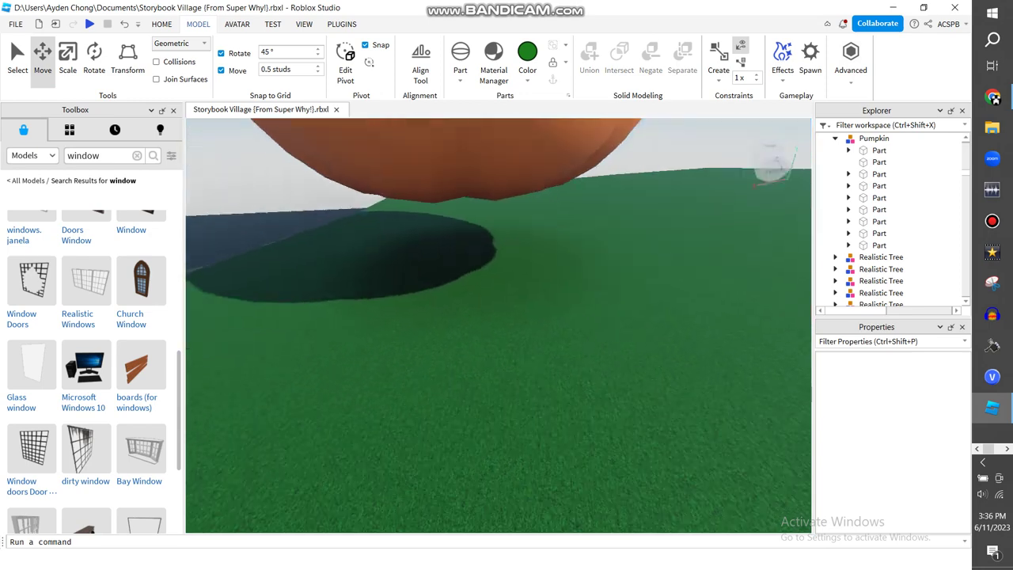
{"action": "left_click", "coordinate": [459, 80]}
{"action": "left_click", "coordinate": [480, 92]}
{"action": "key", "text": "e"}
{"action": "key", "text": "e"}
{"action": "key", "text": "e"}
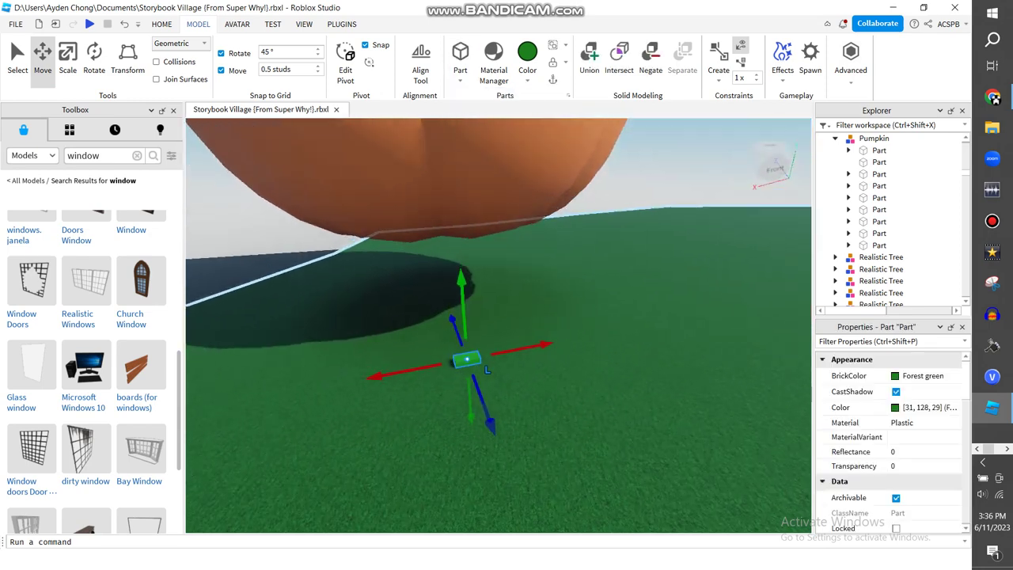
{"action": "middle_click_drag", "start_coordinate": [499, 403], "coordinate": [626, 349]}
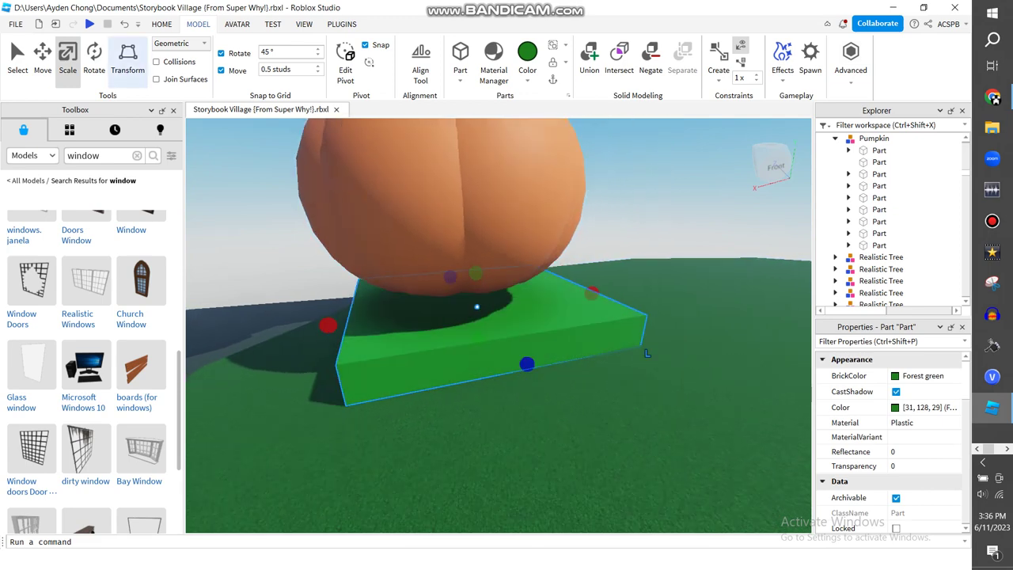
Step: Raise the green slab off the hill until it meets the underside of the Pumpkin
{"action": "key", "text": "ctrl+2"}
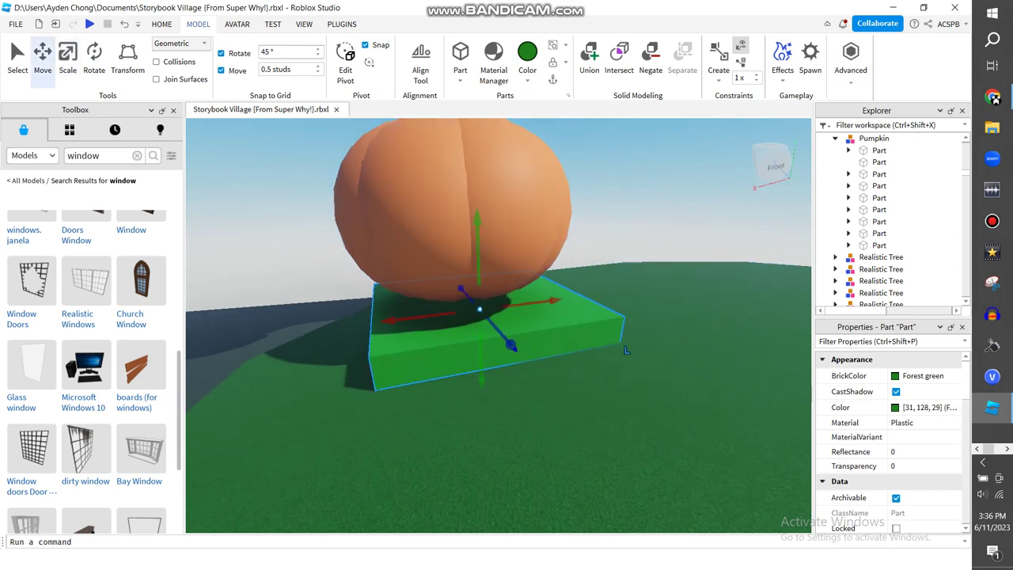
{"action": "right_click_drag", "start_coordinate": [633, 356], "coordinate": [684, 346]}
{"action": "scroll", "coordinate": [498, 324], "scroll_direction": "up", "scroll_amount": 8}
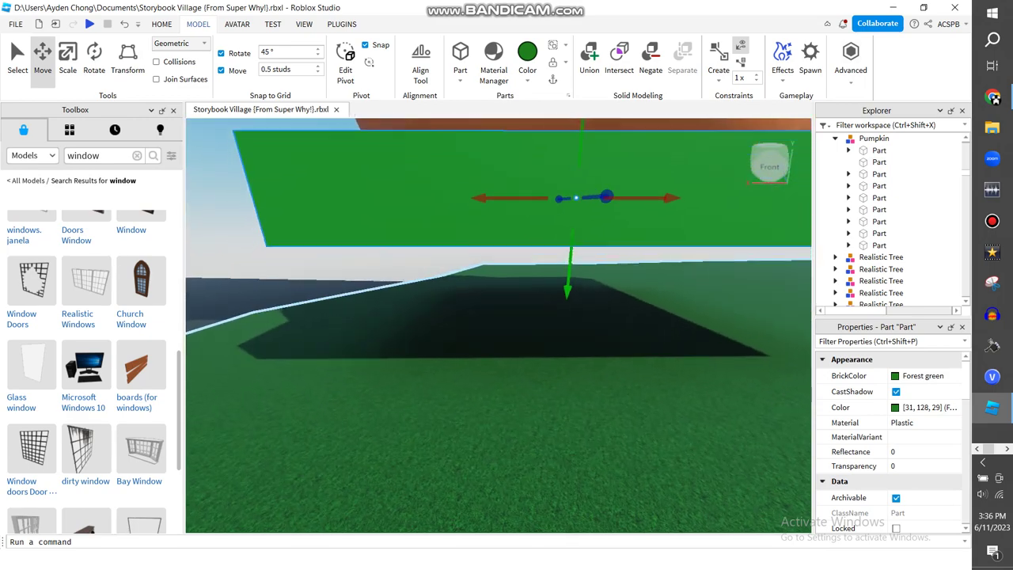
{"action": "scroll", "coordinate": [499, 324], "scroll_direction": "down", "scroll_amount": 4}
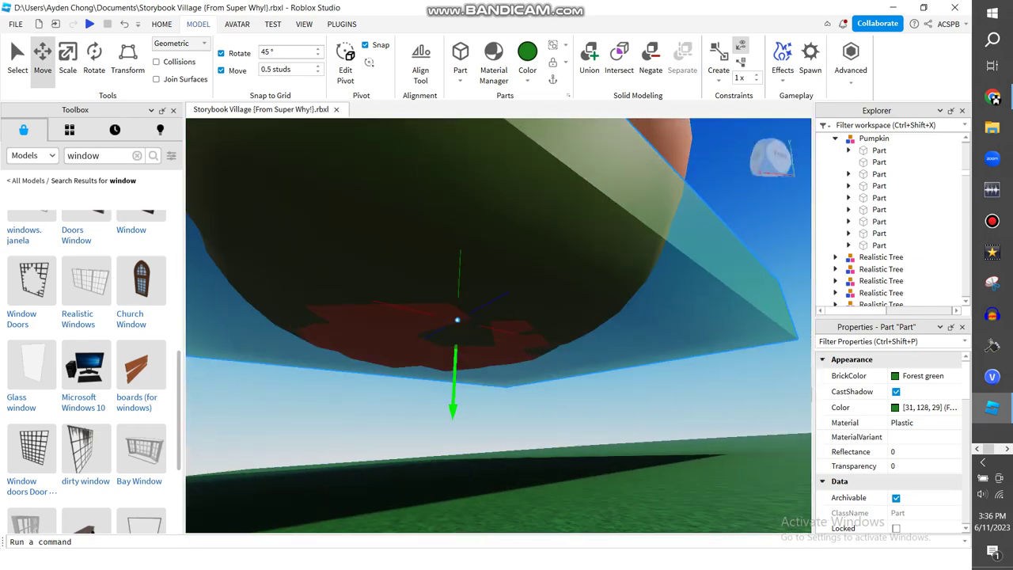
{"action": "scroll", "coordinate": [713, 207], "scroll_direction": "down", "scroll_amount": 8}
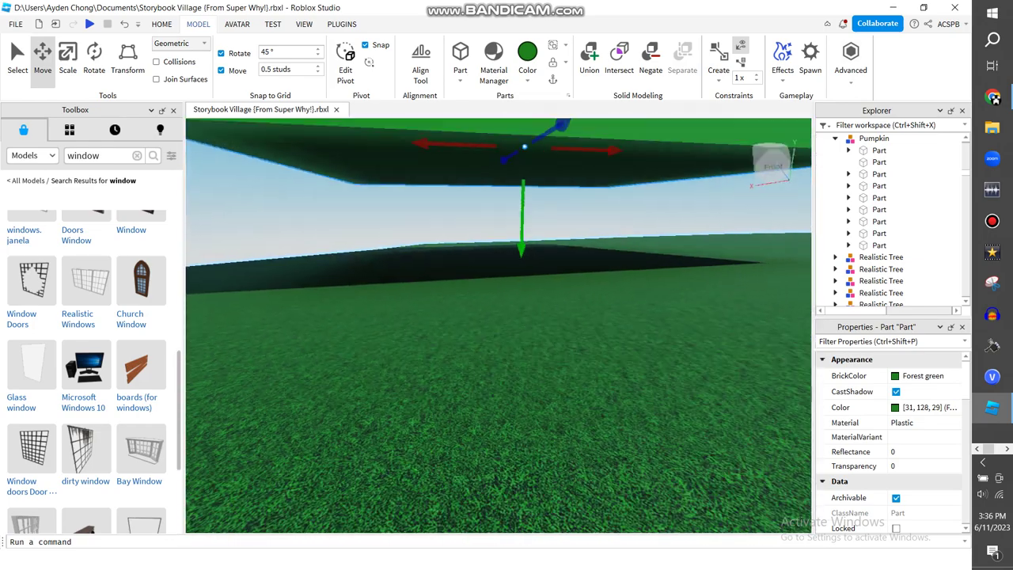
{"action": "scroll", "coordinate": [714, 208], "scroll_direction": "down", "scroll_amount": 6}
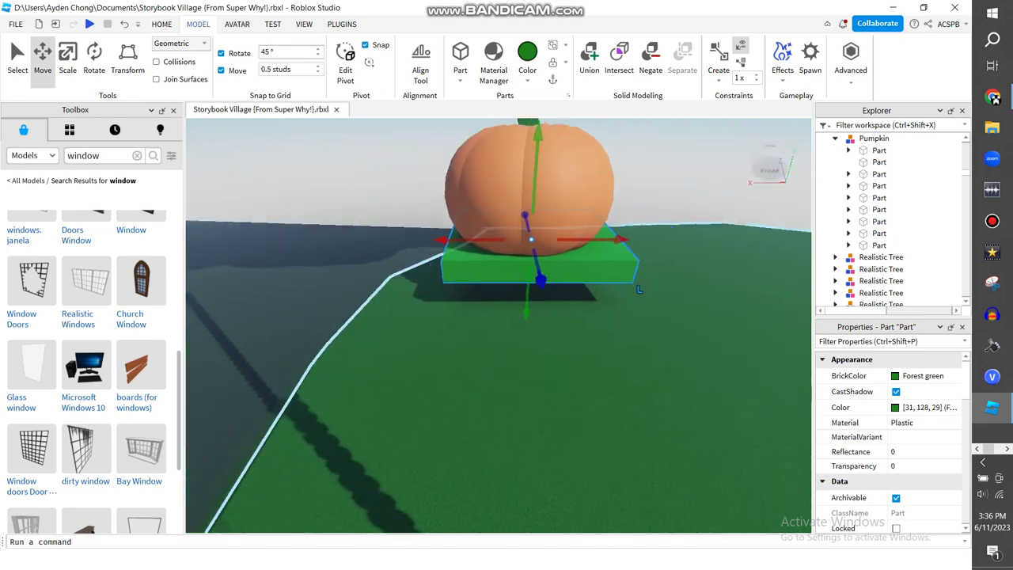